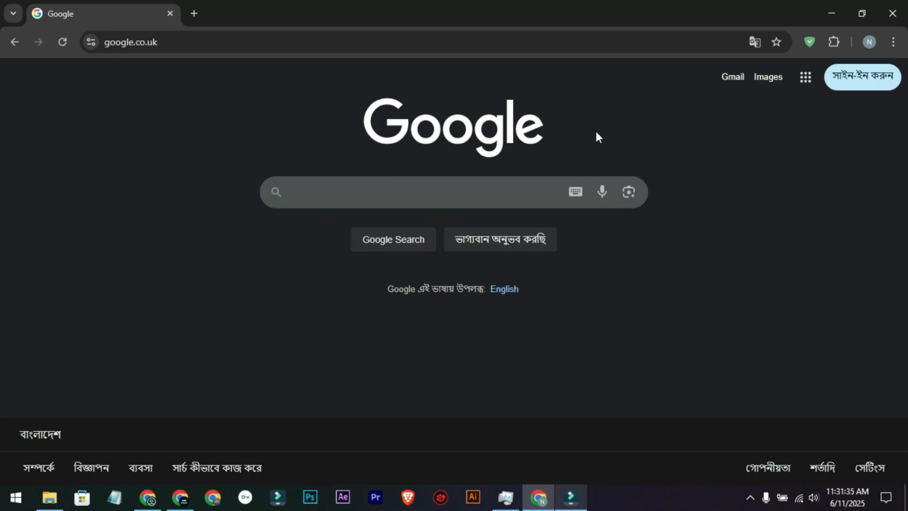
Step: Search Google for "youtube" and open the YouTube website
type("youtube")
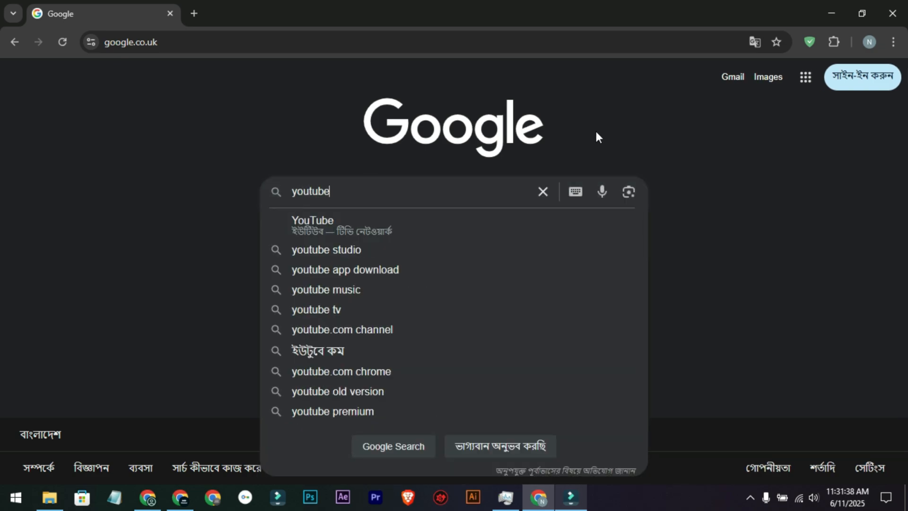
key("Return")
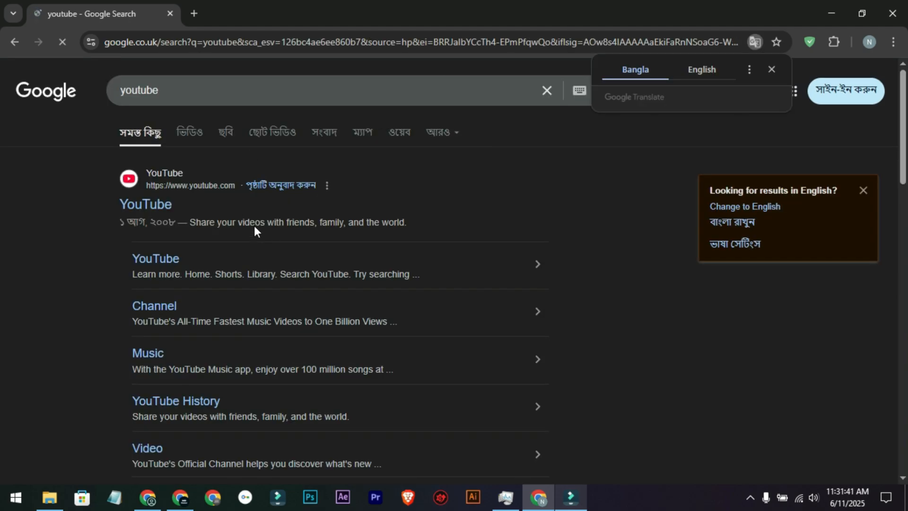
left_click(142, 206)
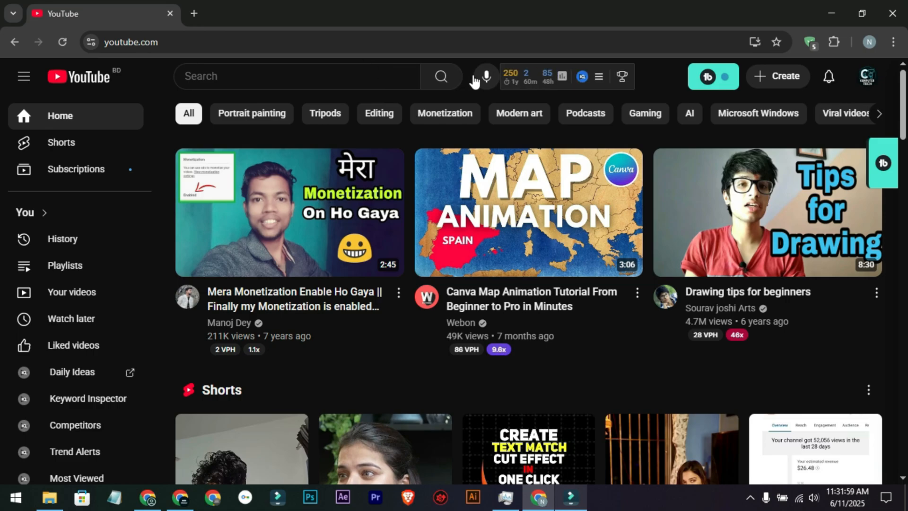
Step: Open YouTube Studio for the signed-in channel in a new tab and switch to it
left_click(868, 84)
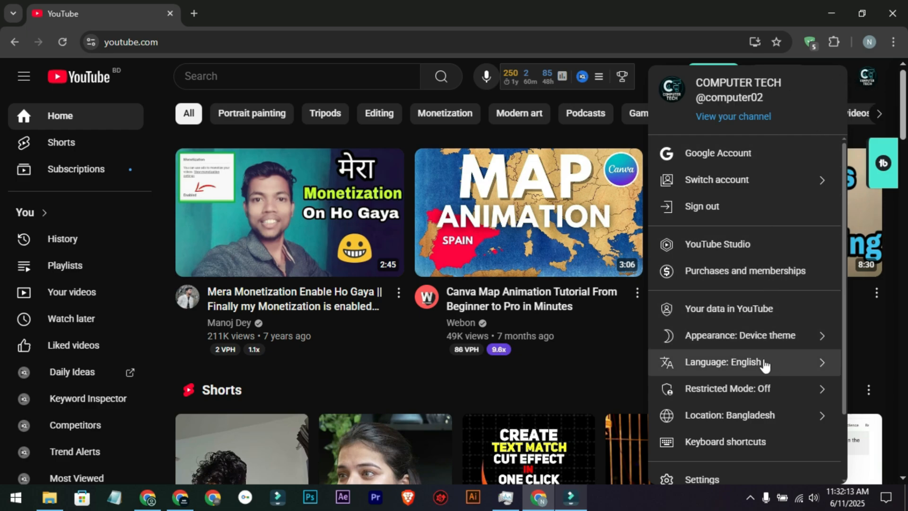
middle_click(730, 254)
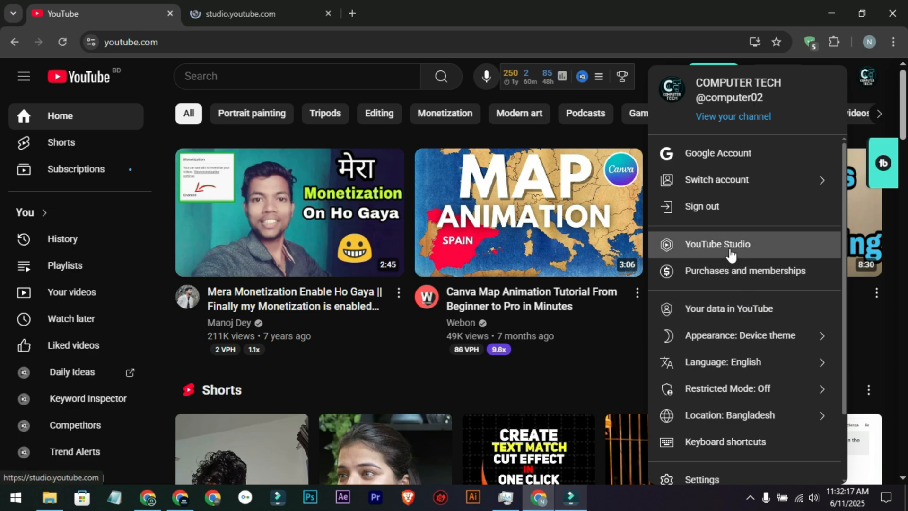
left_click(256, 11)
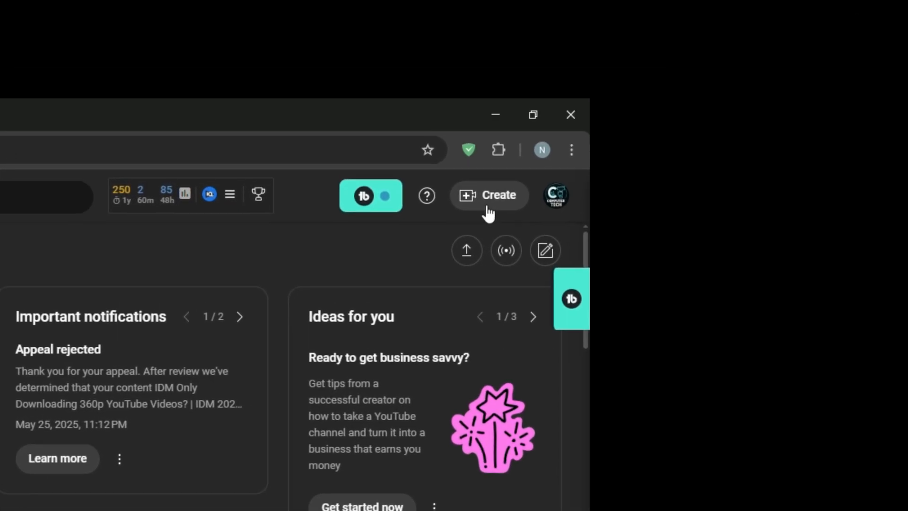
Step: Start a video upload and add toffee live tv complete.mp4 from the "Toffee live tv video upload" folder in File Explorer
left_click(489, 208)
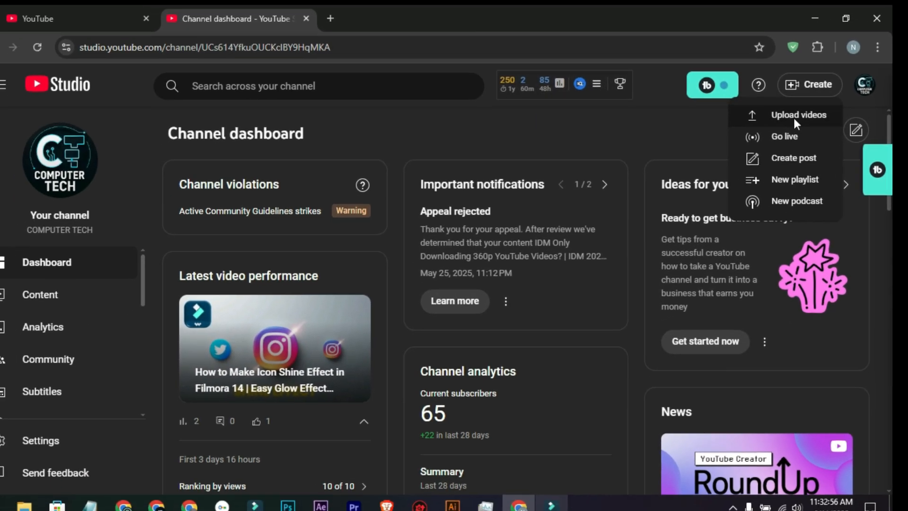
left_click(485, 244)
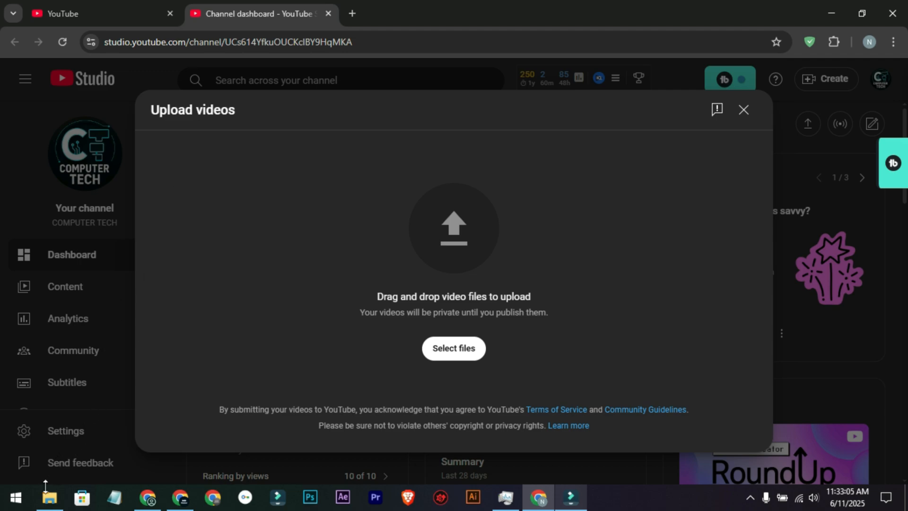
left_click(50, 501)
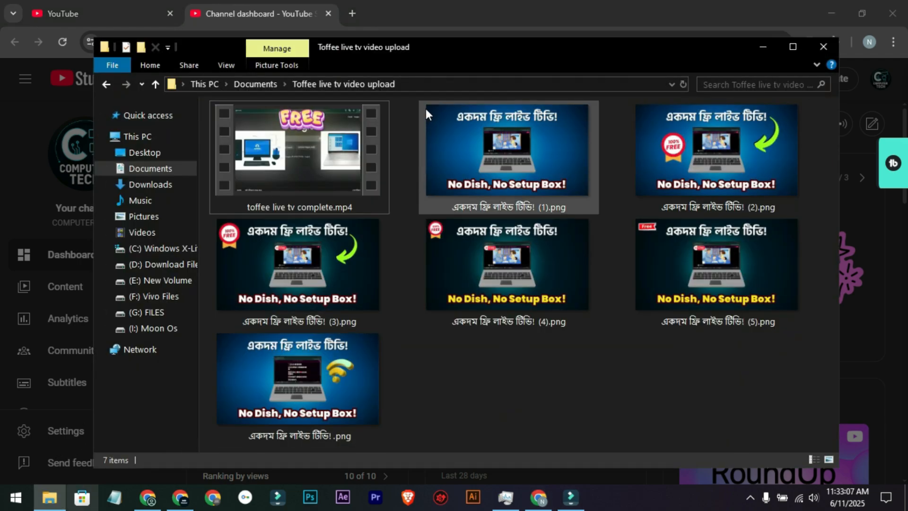
left_click_drag(472, 53, 456, 53)
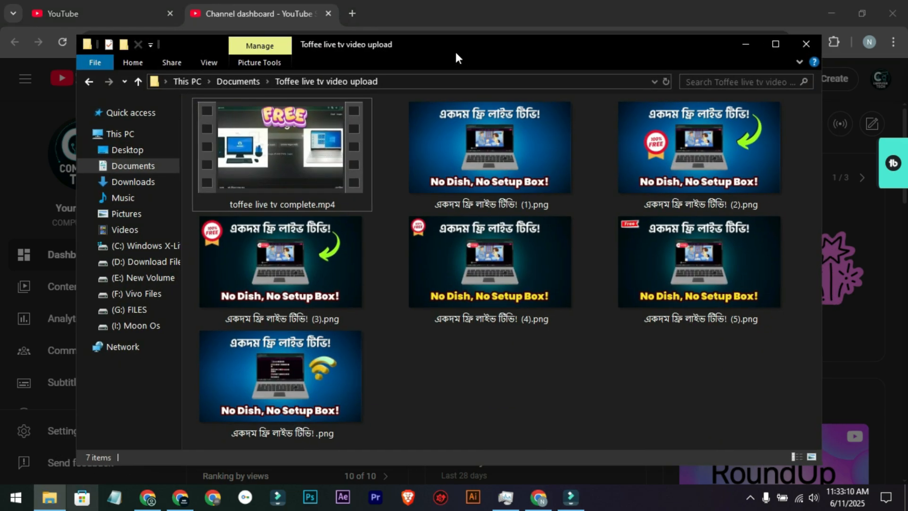
right_click(421, 367)
left_click(440, 214)
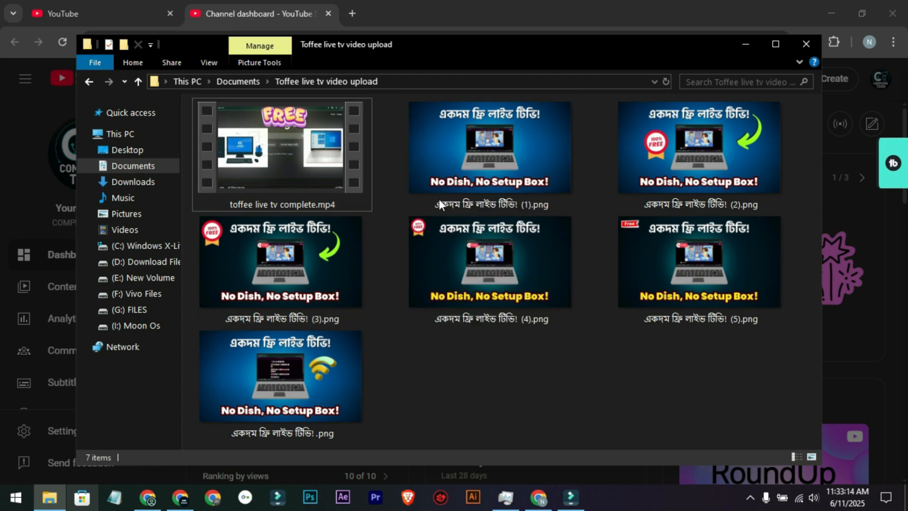
left_click(310, 167)
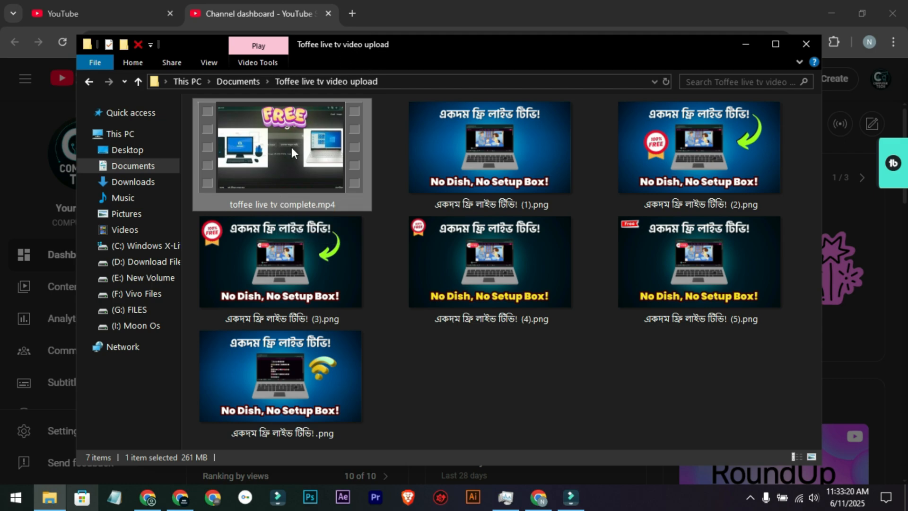
left_click_drag(372, 45, 625, 71)
left_click_drag(531, 170, 222, 220)
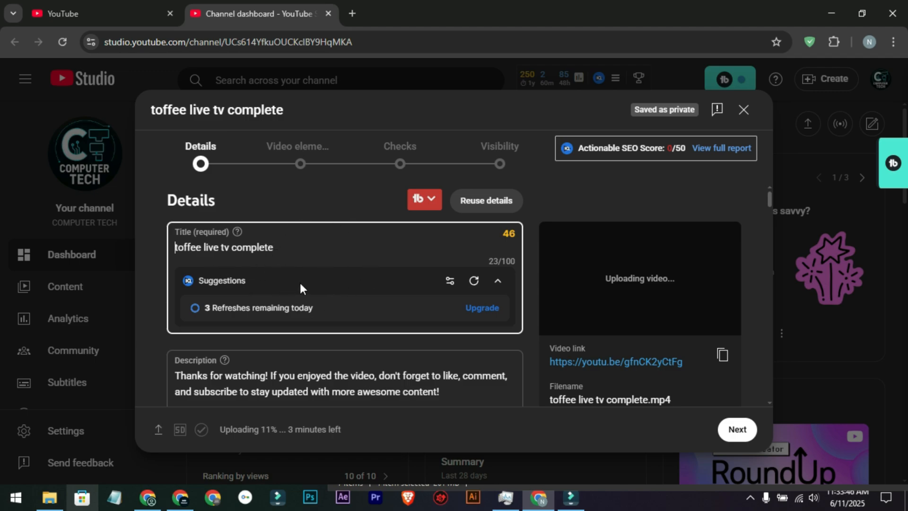
Step: Look through the uploaded video's details form, including the title, description, thumbnail, paid promotion and tags sections
scroll(379, 284, "down", 3)
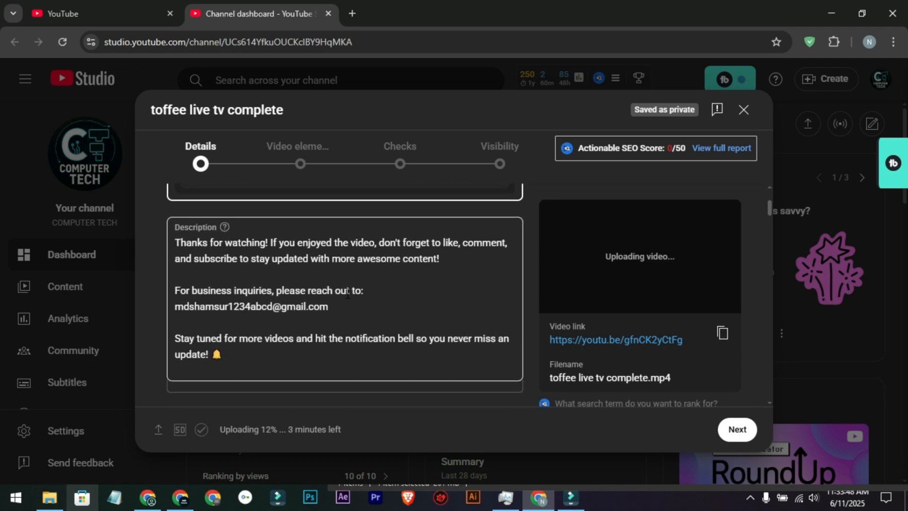
scroll(282, 331, "down", 3)
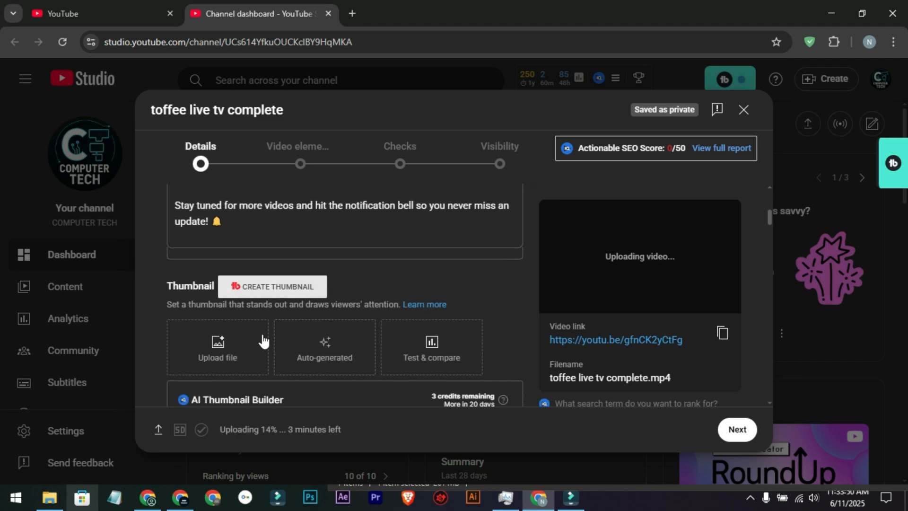
scroll(230, 360, "down", 12)
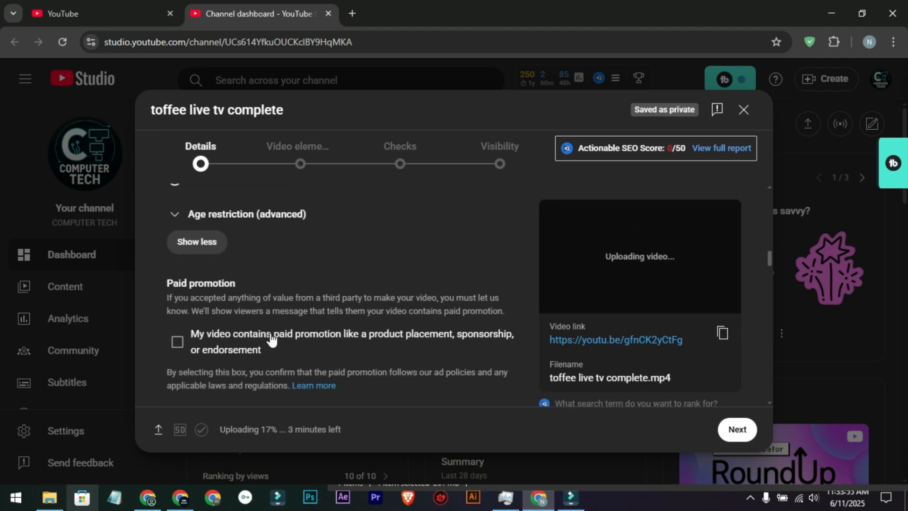
scroll(285, 345, "down", 10)
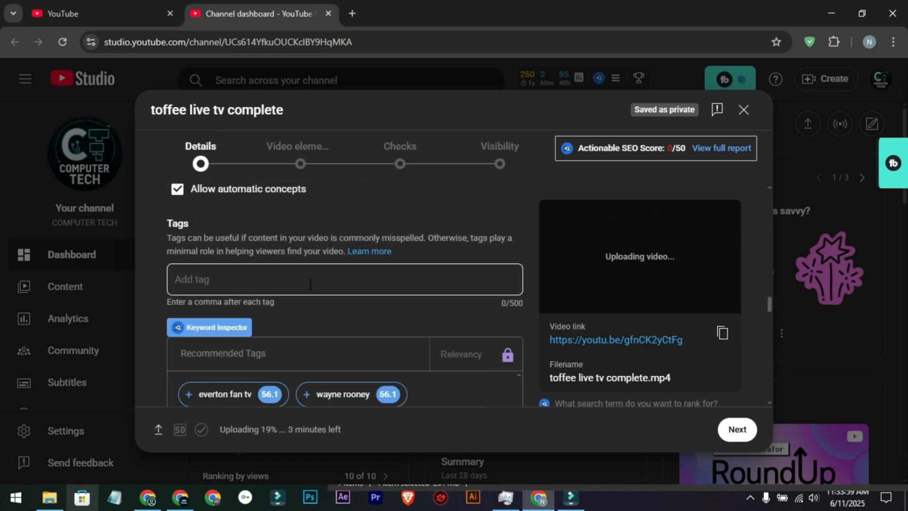
scroll(309, 285, "up", 1)
scroll(309, 285, "up", 20)
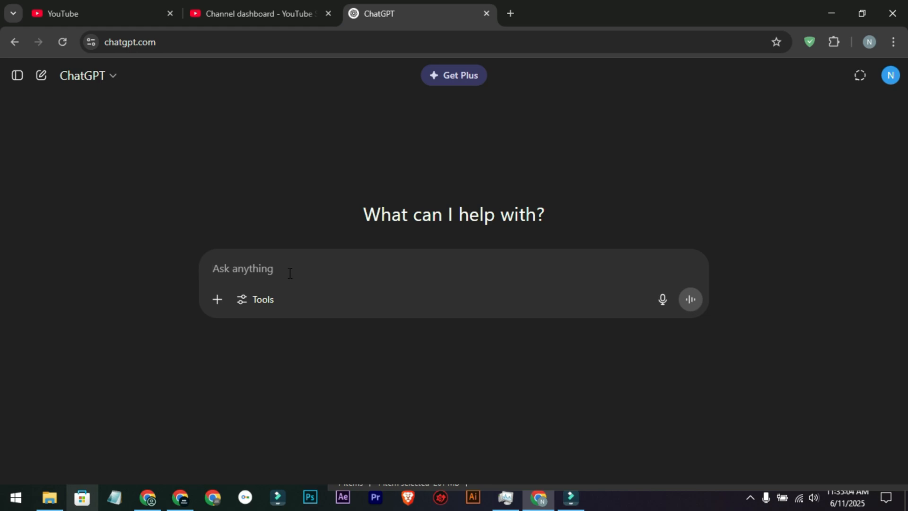
left_click(271, 13)
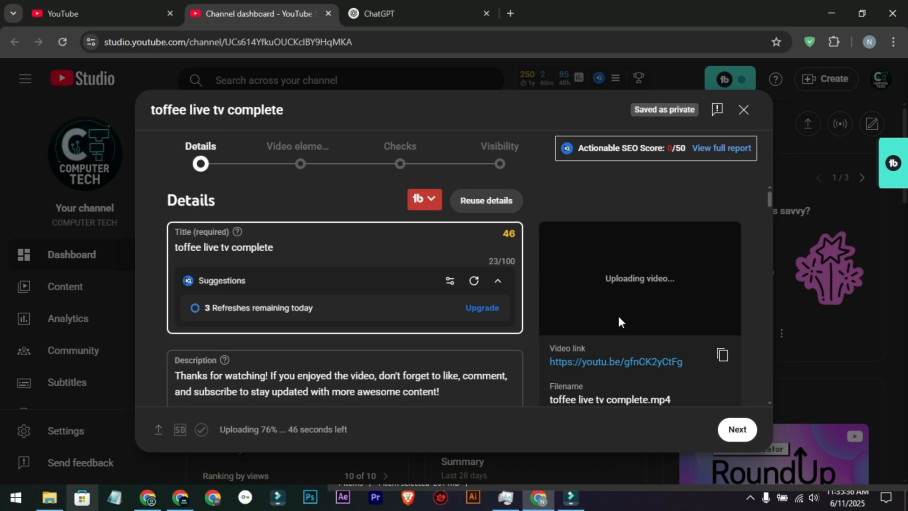
Step: Switch to ChatGPT and begin a prompt with "i made youtube video about-"
left_click(401, 13)
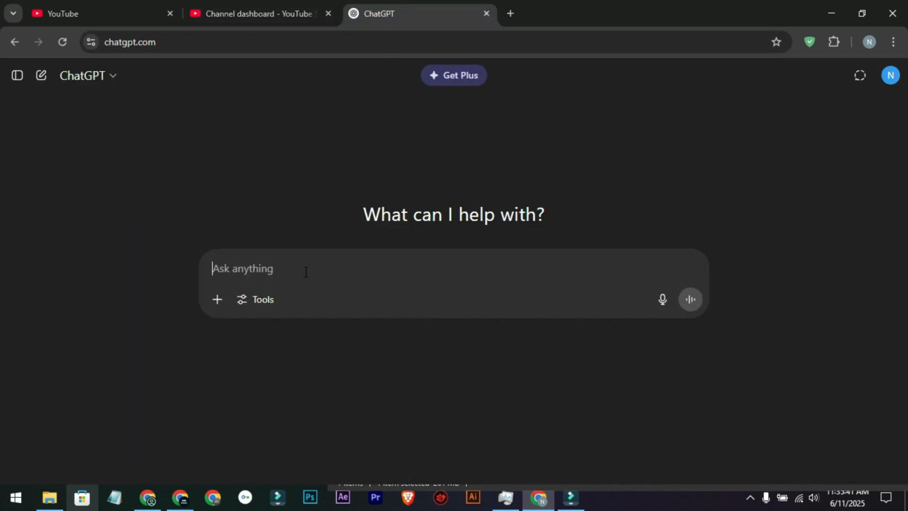
type("i")
type("made youtube video about-")
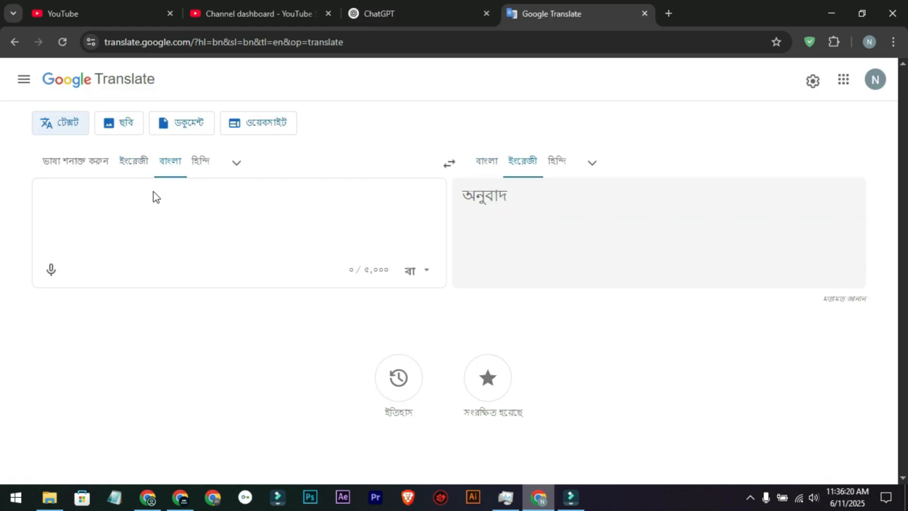
Step: Write "কিভাবে একদম ফ্রিতে লাইভ টিভি চ্যানেল দেখা যায়।" in Google Translate with Bangla as the source language
left_click(154, 192)
type("kivabe ekdom frite")
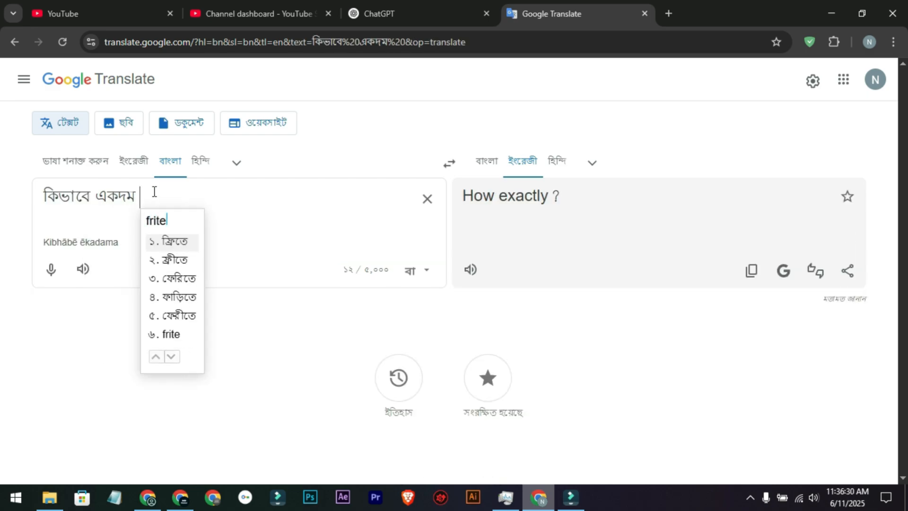
type(" live tv channel de")
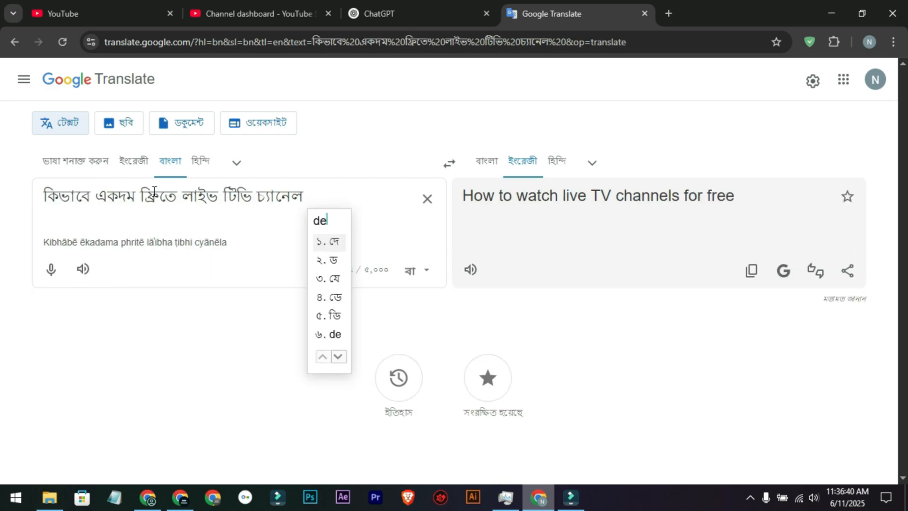
type("kha jay.")
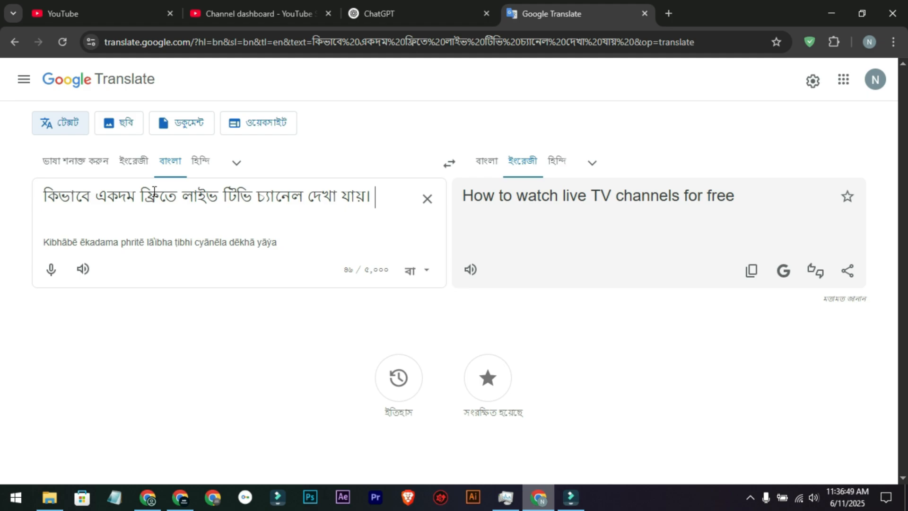
type("settop")
Step: Append "settop box, dish" in English letters after the Bangla sentence in the source text
left_click(411, 334)
type("box")
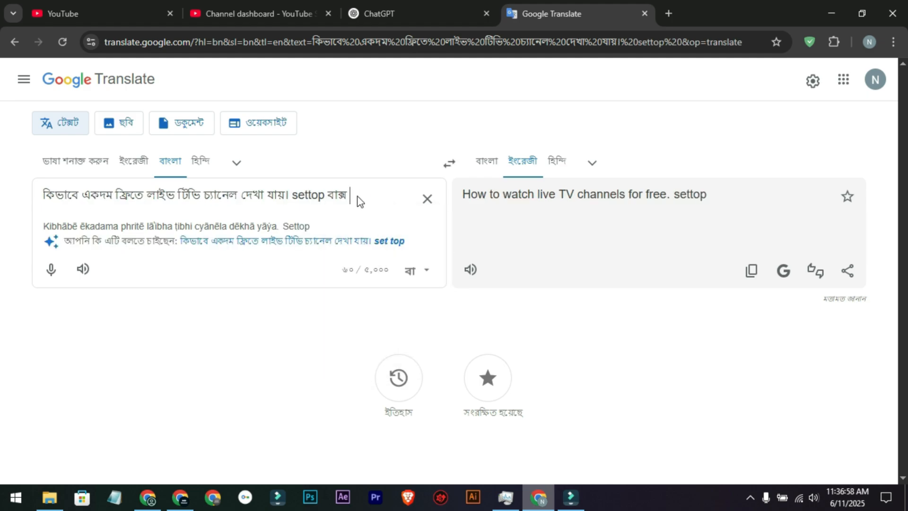
key("BackSpace")
key("BackSpace")
key("BackSpace")
key("BackSpace")
key("BackSpace")
key("BackSpace")
type("box, dish")
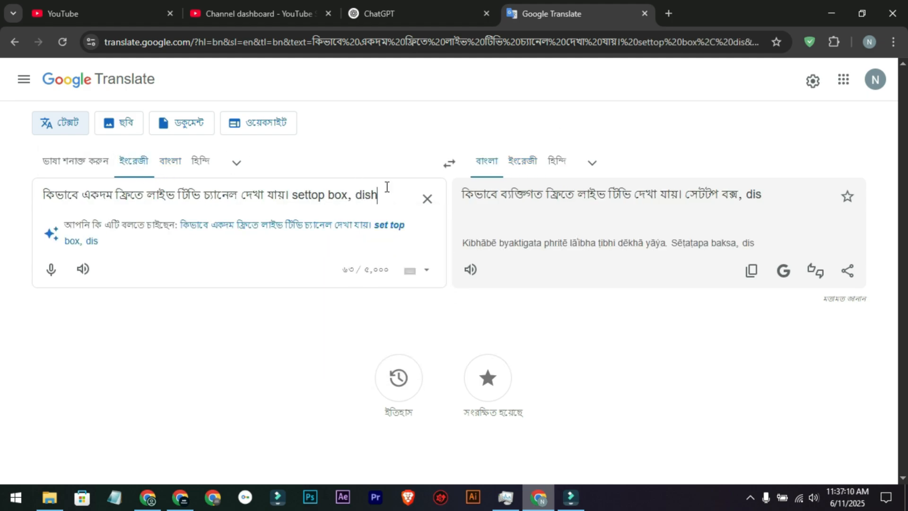
type(" line chara")
Step: Complete the source text with "line" in English and "ছাড়া" in Bangla, setting the source language back to Bangla
key("BackSpace")
key("BackSpace")
key("BackSpace")
key("BackSpace")
key("BackSpace")
left_click(179, 168)
type("chara")
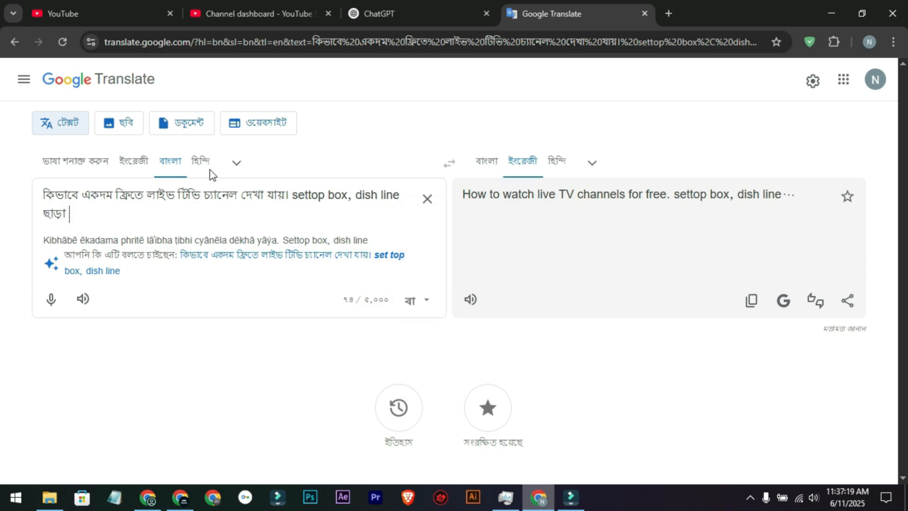
Step: Copy the whole source text from Google Translate and paste it at the end of the ChatGPT prompt
key("ctrl+a")
key("ctrl+c")
left_click(101, 214)
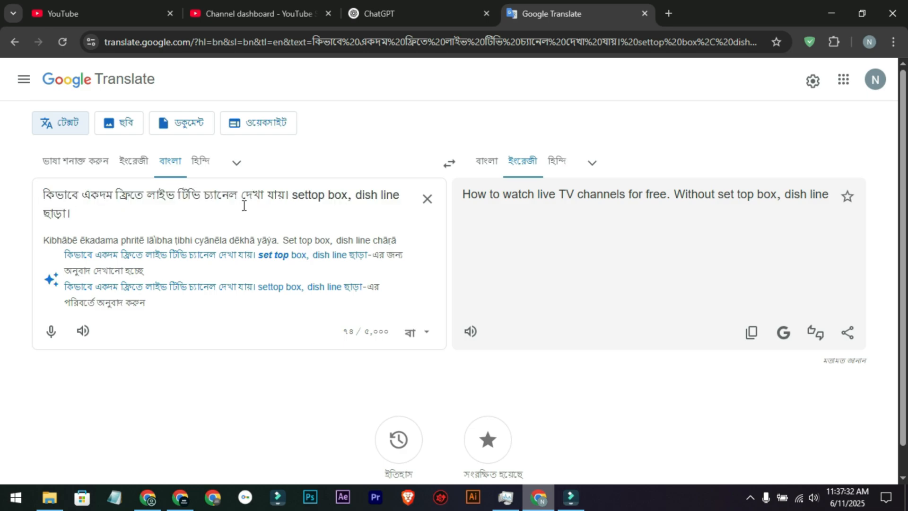
left_click(396, 2)
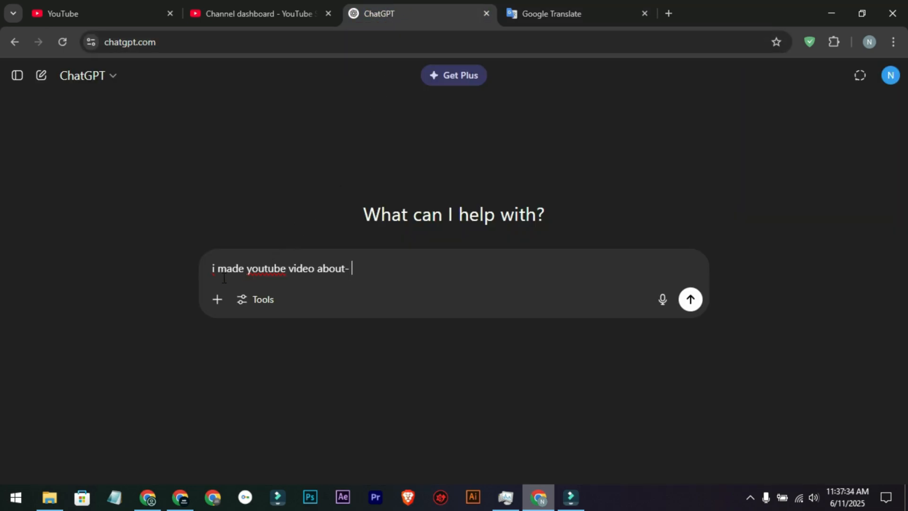
left_click_drag(353, 272, 155, 271)
left_click(381, 266)
key("ctrl+v")
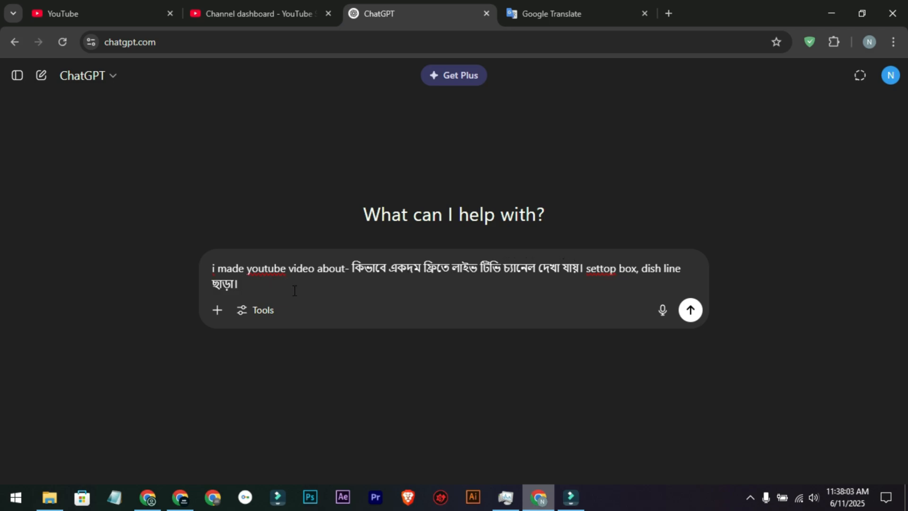
Step: Extend the prompt with "now, write a best seo optimised title and description according to 2025"
type("now, write a best seo optimised title and description")
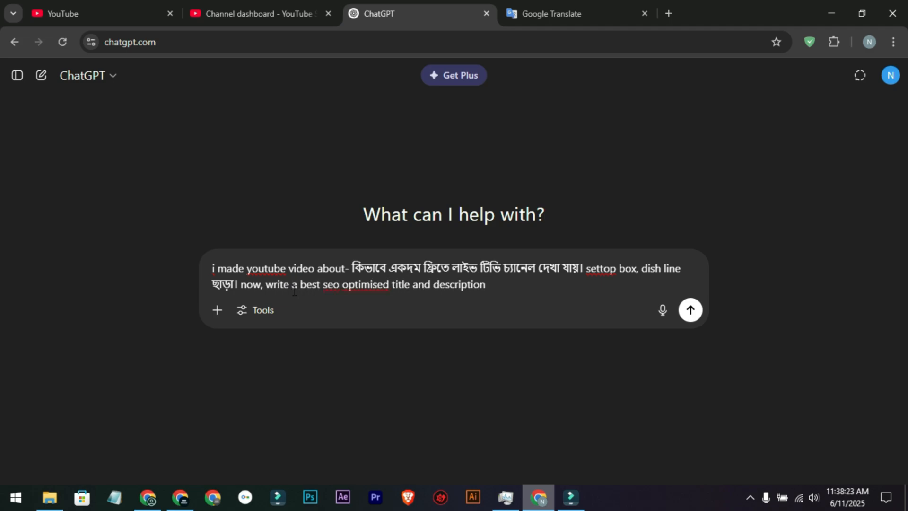
type(".")
key("BackSpace")
type("according to 2025")
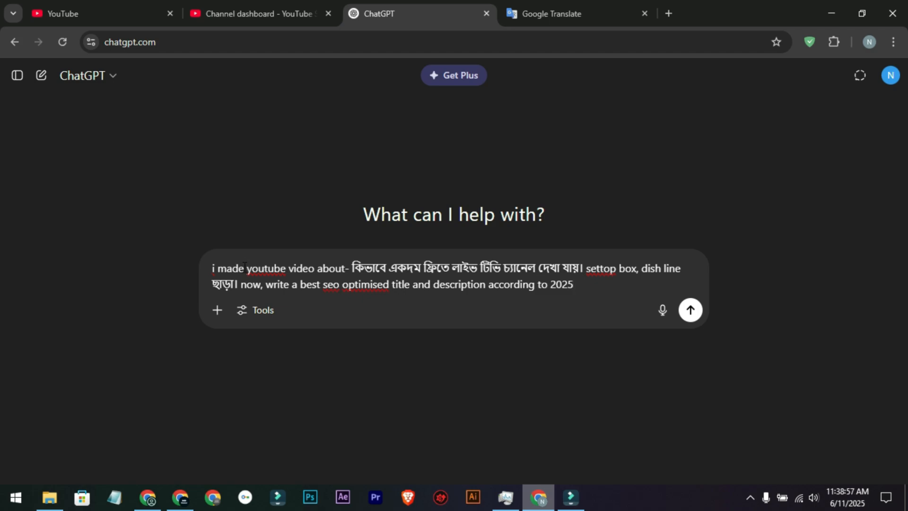
Step: Review the prompt's topic and its title and description request, and submit it to ChatGPT
left_click_drag(352, 268, 535, 268)
left_click(624, 268)
left_click_drag(241, 285, 533, 284)
left_click(568, 291)
left_click_drag(435, 286, 483, 284)
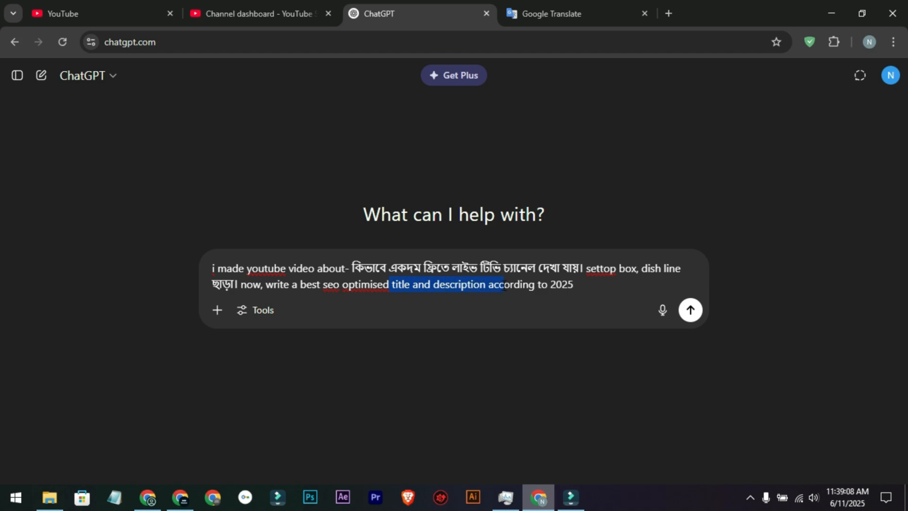
left_click(570, 286)
left_click(690, 310)
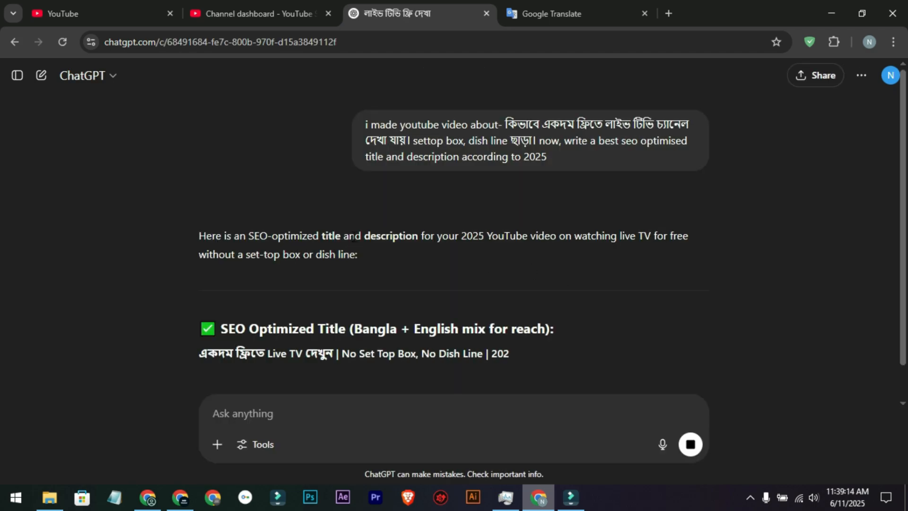
scroll(409, 235, "down", 2)
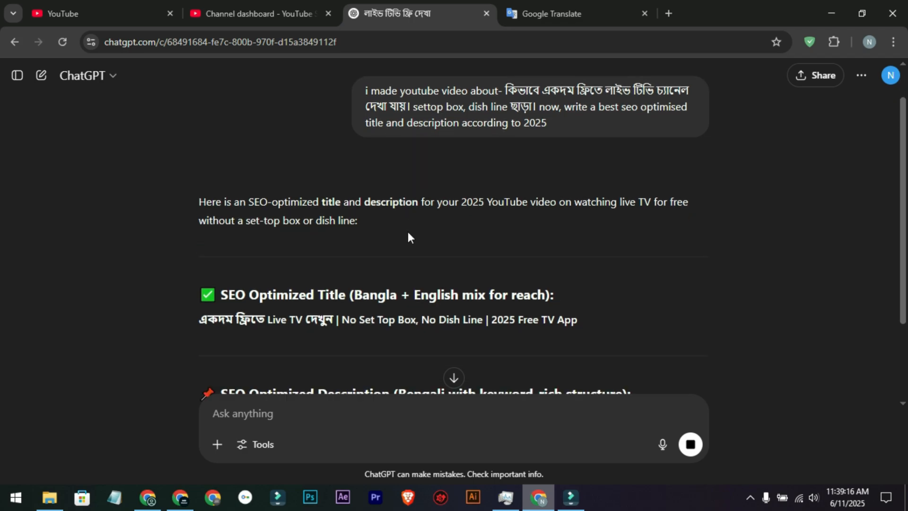
Step: Copy the SEO title "একদম ফ্রিতে Live TV দেখুন | No Set Top Box, No Dish Line | 2025 Free TV App" from ChatGPT's reply
left_click_drag(231, 262, 524, 265)
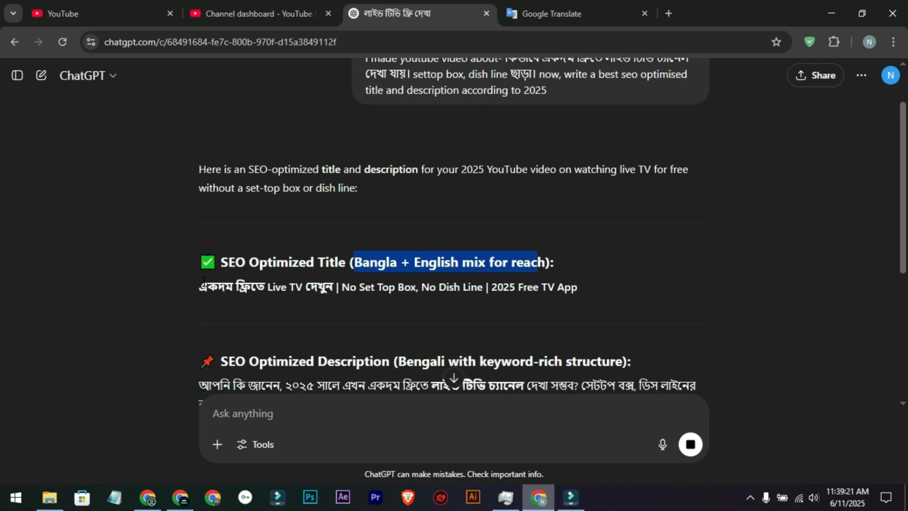
left_click_drag(199, 286, 583, 286)
left_click(583, 286)
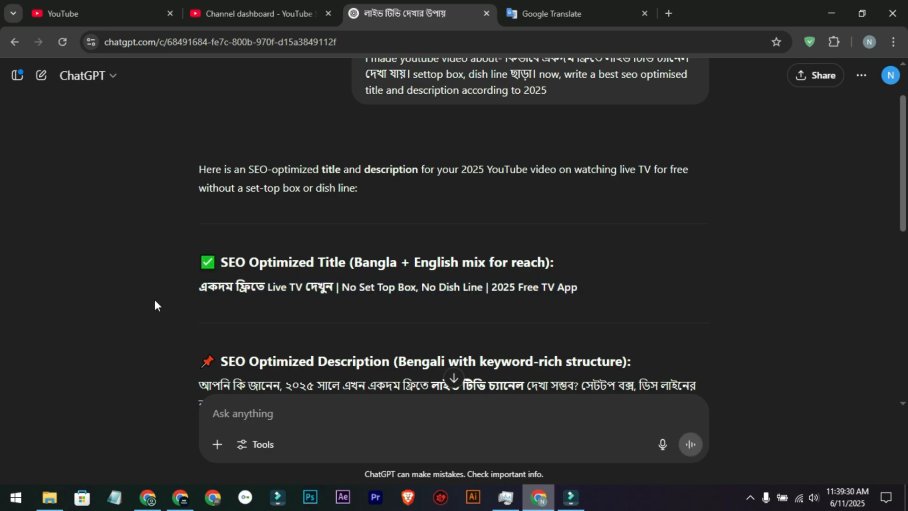
left_click_drag(202, 291, 575, 297)
key("ctrl+c")
right_click(574, 298)
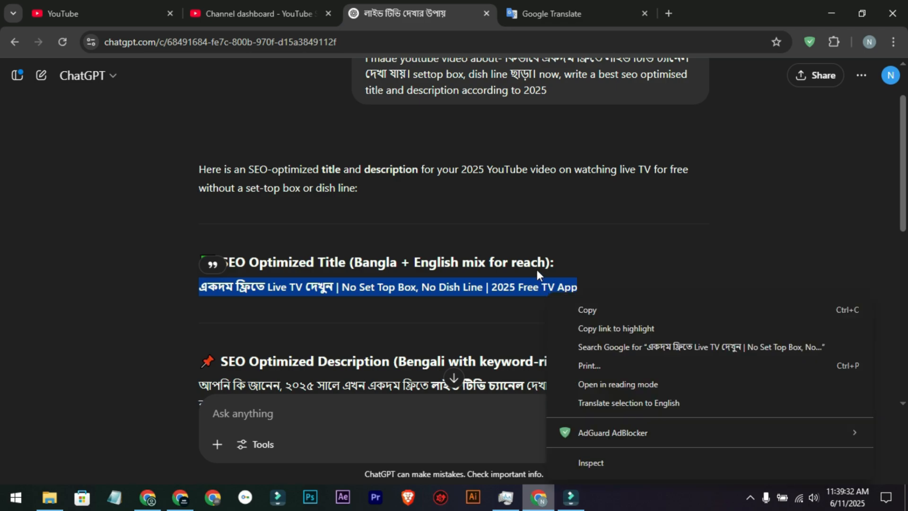
left_click(587, 307)
Step: Switch to YouTube Studio and replace the video's title "toffee live tv complete" with the copied SEO title
left_click(218, 7)
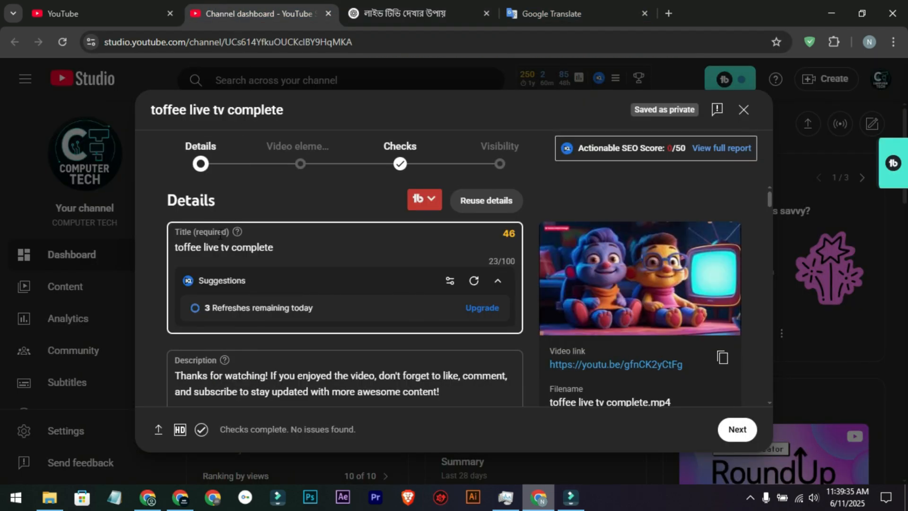
left_click_drag(314, 249, 149, 250)
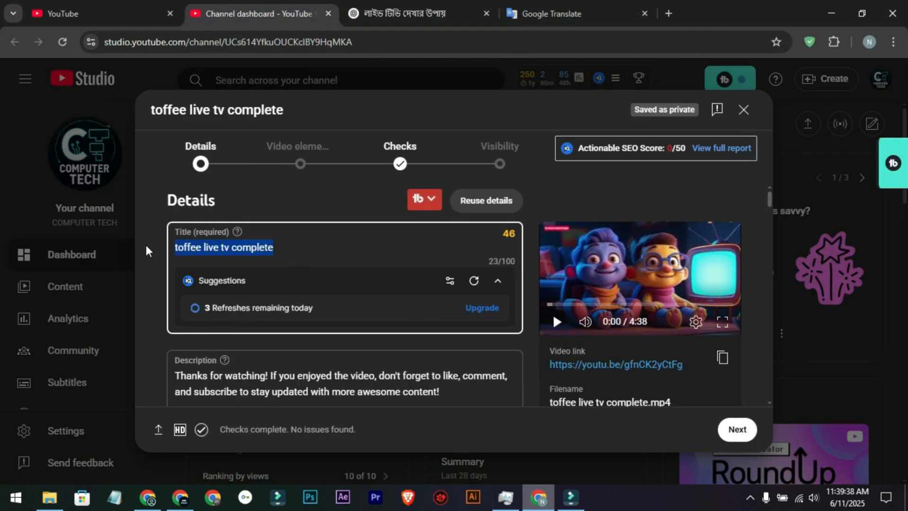
key("ctrl+v")
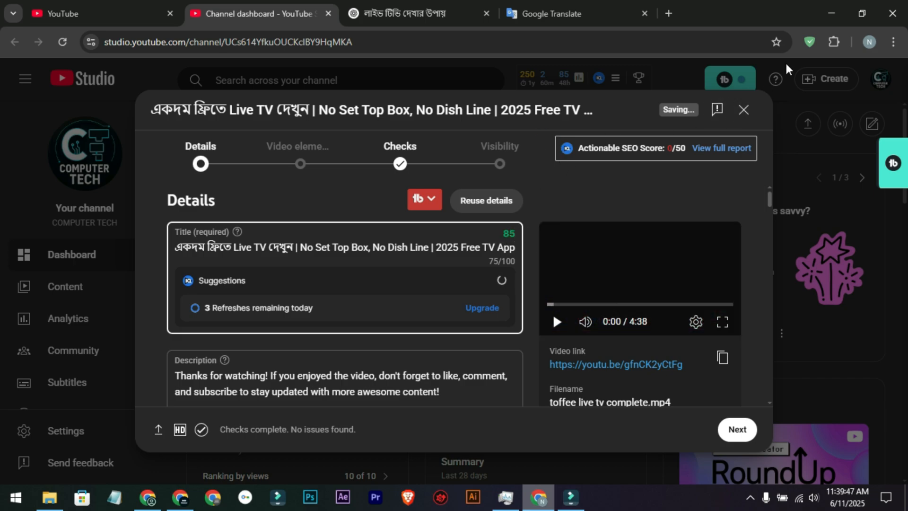
Step: Check the browser's installed extensions, and examine the new title's wording and score alongside the vidIQ title suggestions
left_click(834, 42)
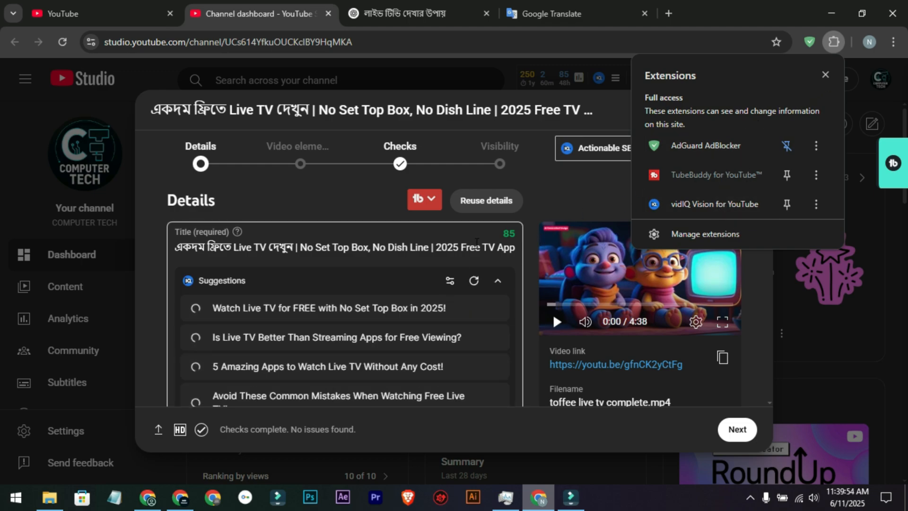
left_click(831, 74)
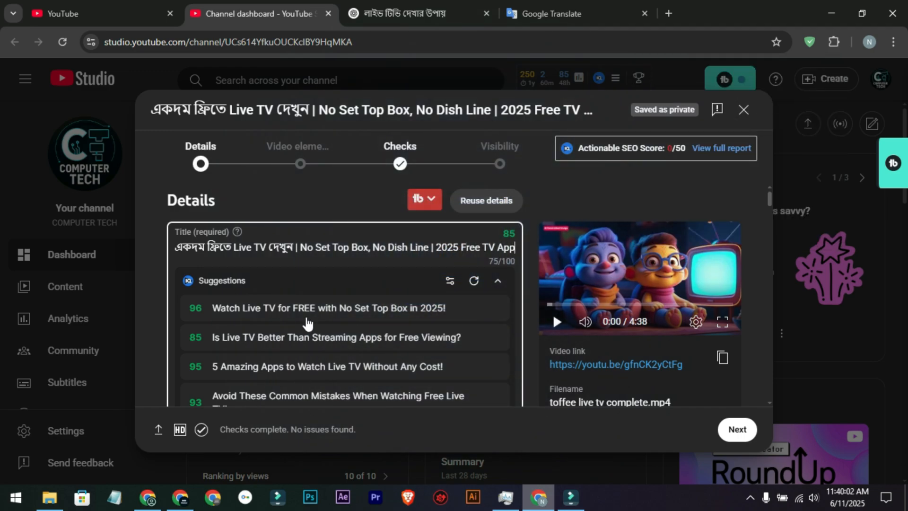
scroll(304, 324, "down", 1)
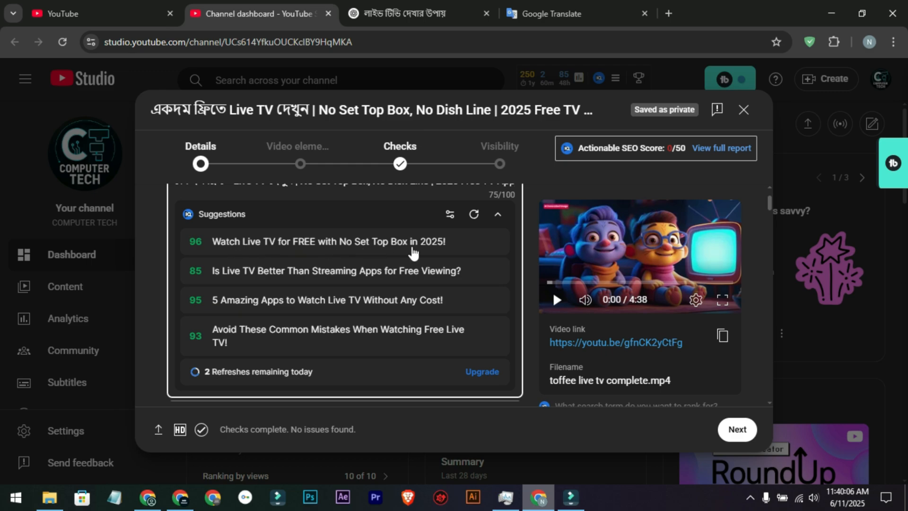
scroll(347, 272, "up", 1)
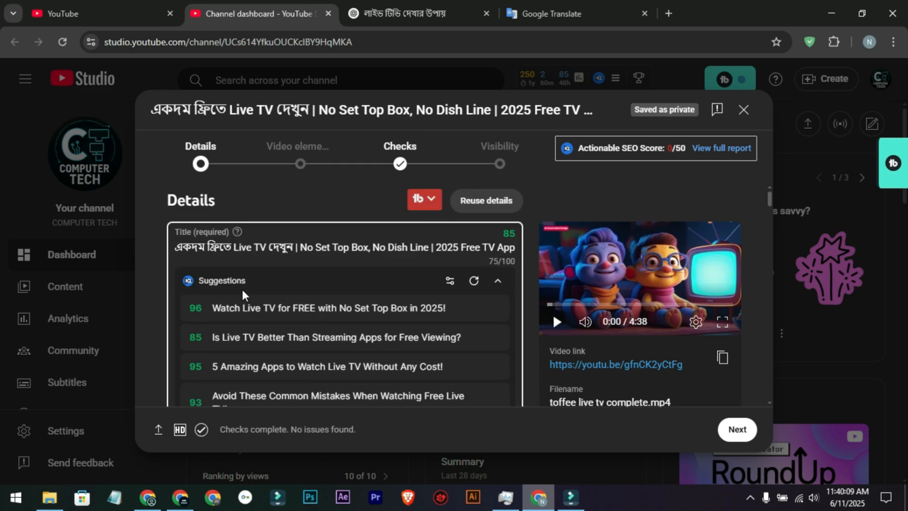
scroll(241, 303, "down", 1)
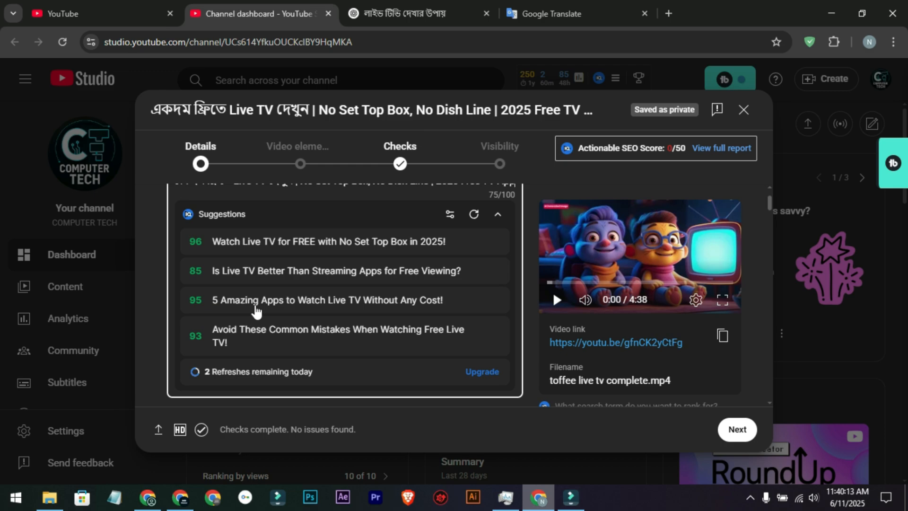
scroll(243, 261, "up", 1)
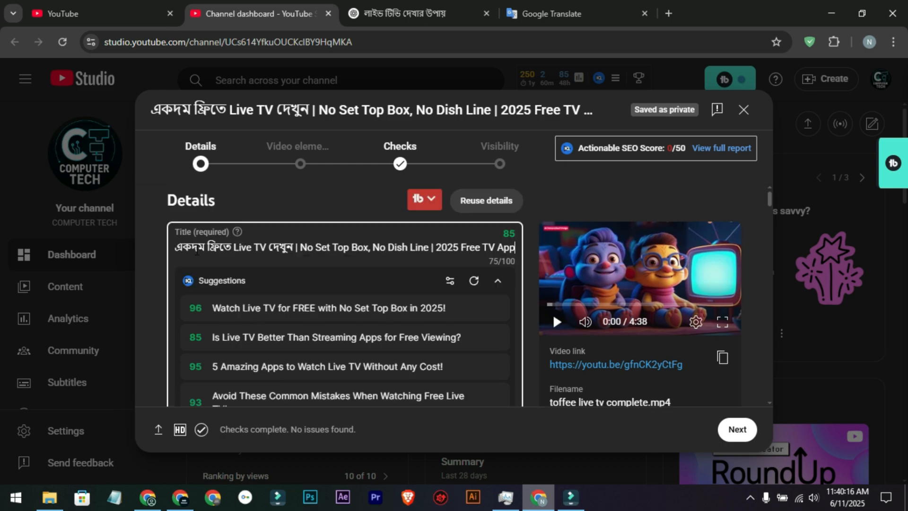
left_click_drag(230, 247, 310, 247)
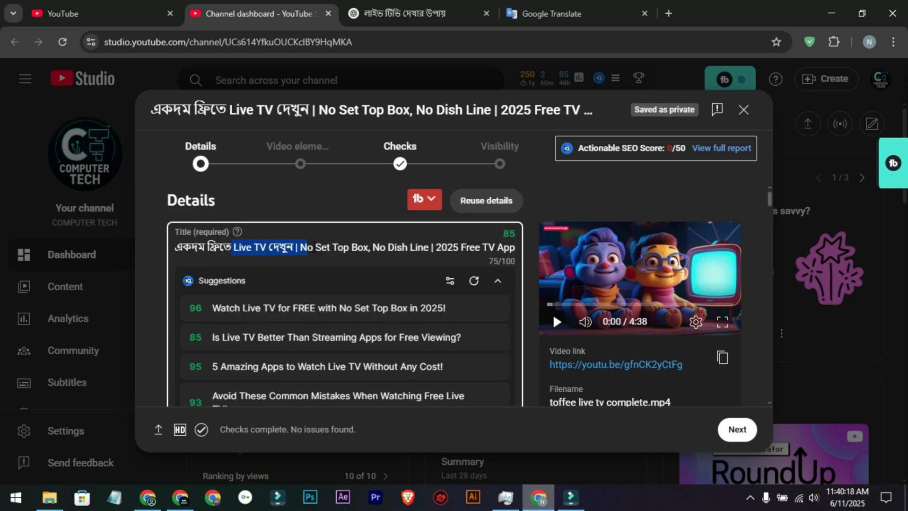
left_click(364, 248)
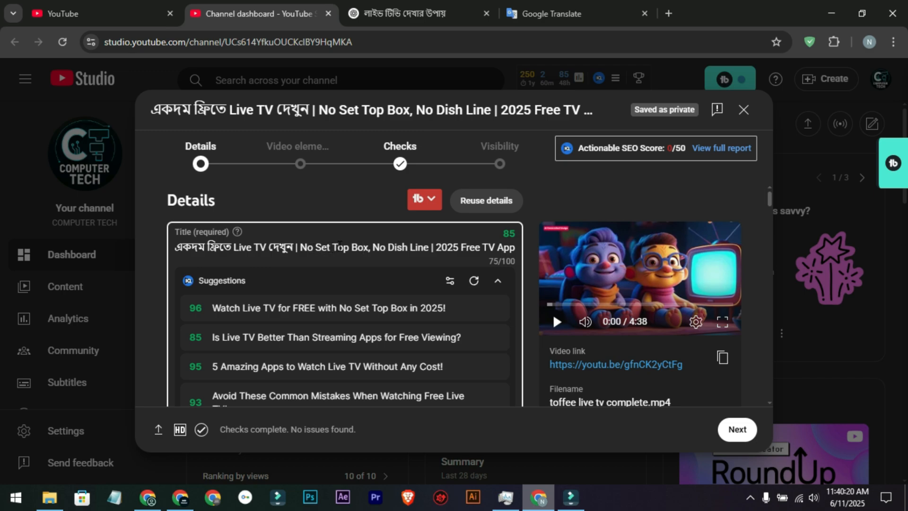
left_click(515, 248)
left_click_drag(301, 250, 402, 251)
left_click(420, 249)
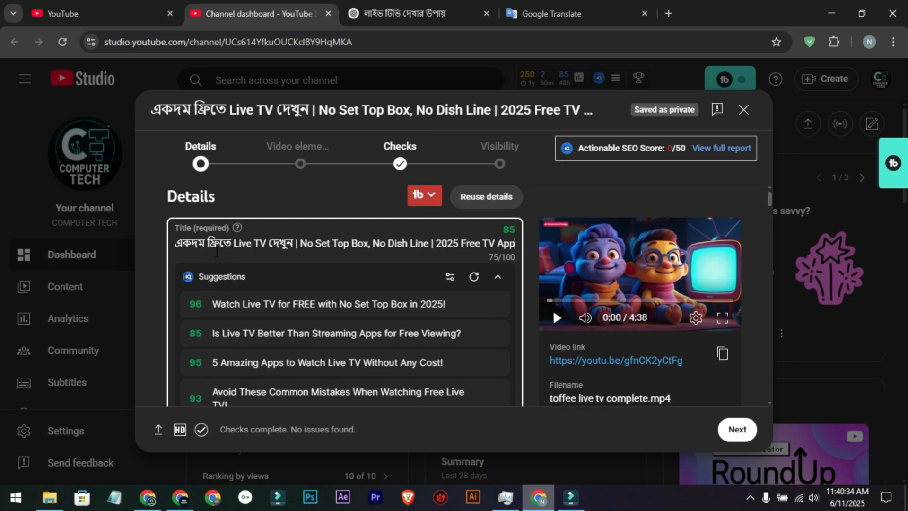
Step: Insert several blank lines above the "Thanks for watching!" text in the video description and place the cursor on the first line
scroll(253, 260, "down", 2)
left_click(404, 13)
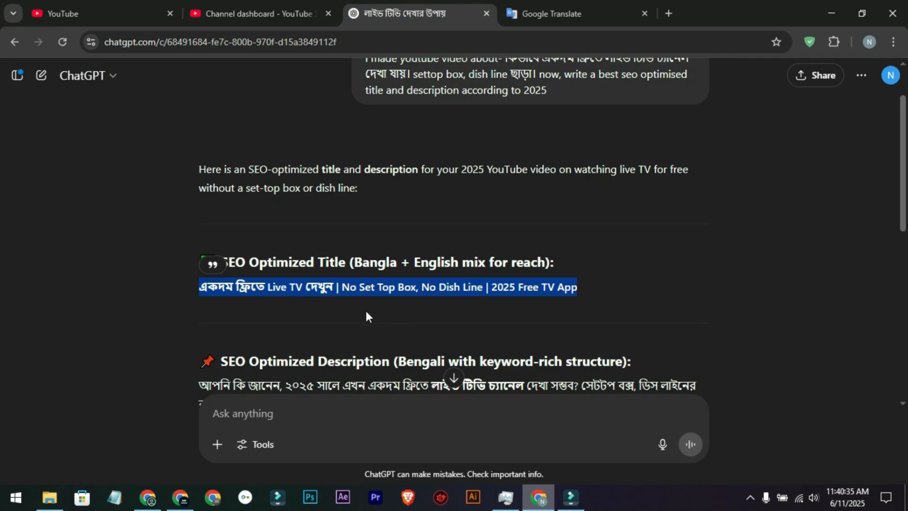
left_click(343, 287)
left_click(316, 6)
scroll(296, 289, "down", 3)
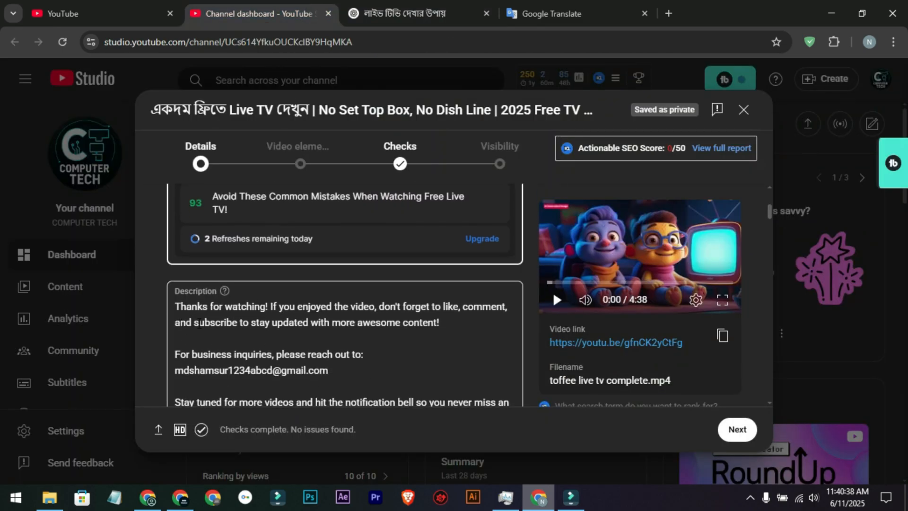
scroll(199, 323, "down", 2)
left_click_drag(242, 355, 175, 239)
left_click(201, 240)
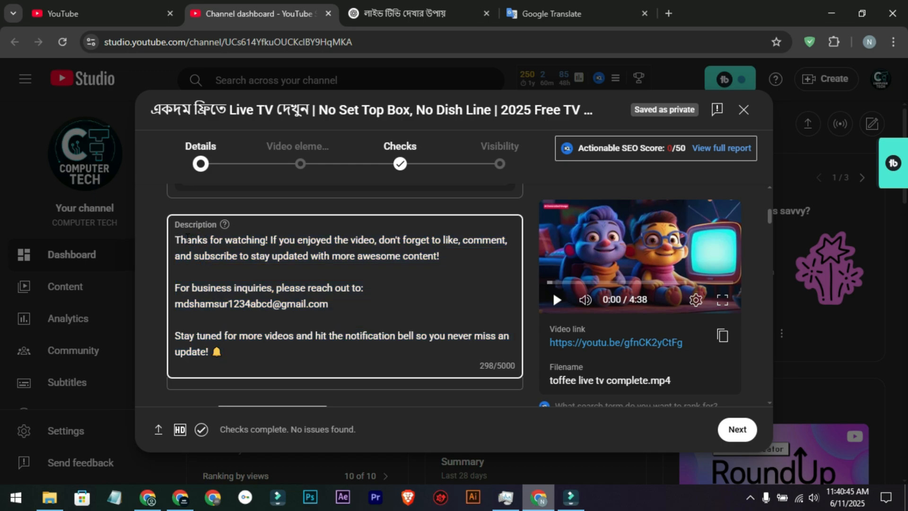
key("Return")
key("Return")
key("Return")
key("Return")
key("Return")
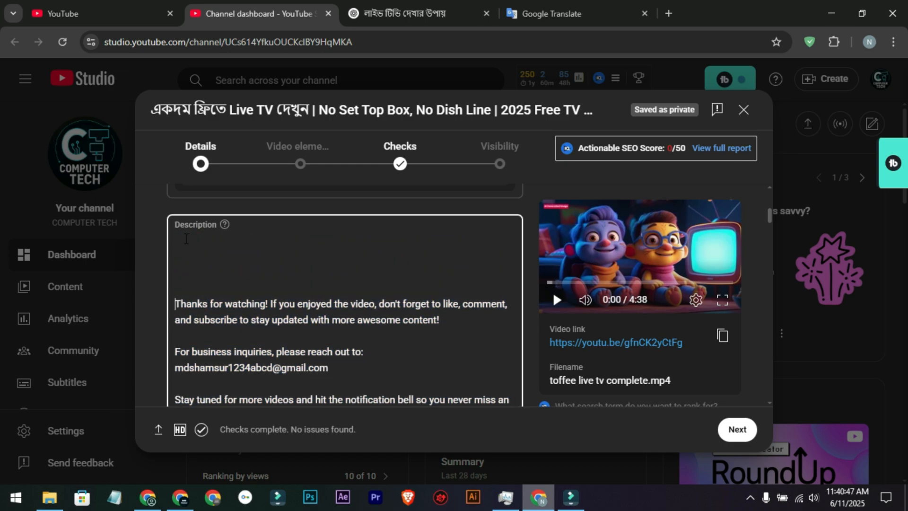
key("Return")
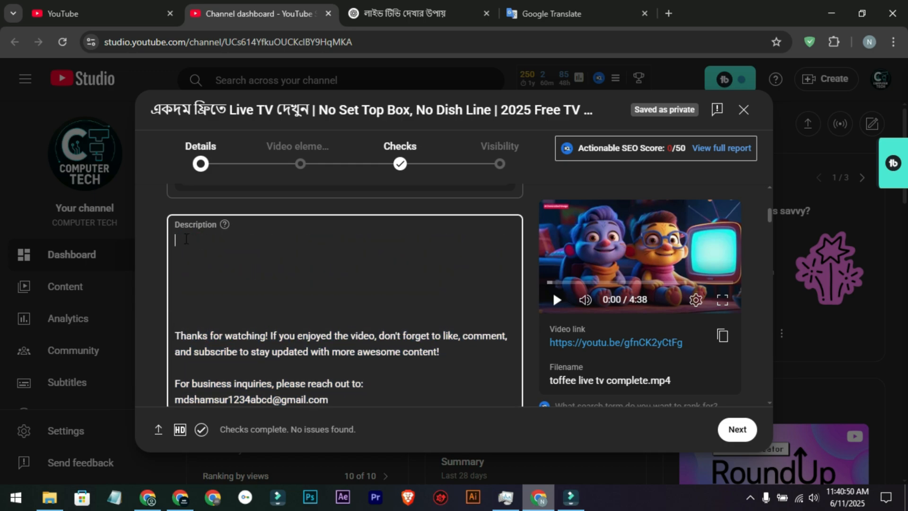
Step: Switch to ChatGPT and examine the generated SEO description, including its feature list and the Tags/Keywords section
left_click(402, 13)
scroll(283, 178, "down", 2)
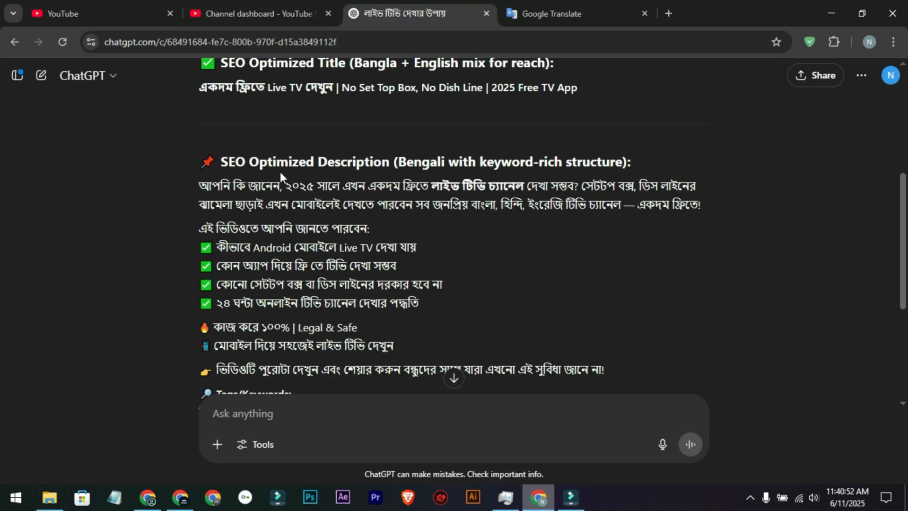
left_click_drag(336, 163, 557, 149)
left_click(587, 156)
scroll(403, 266, "down", 3)
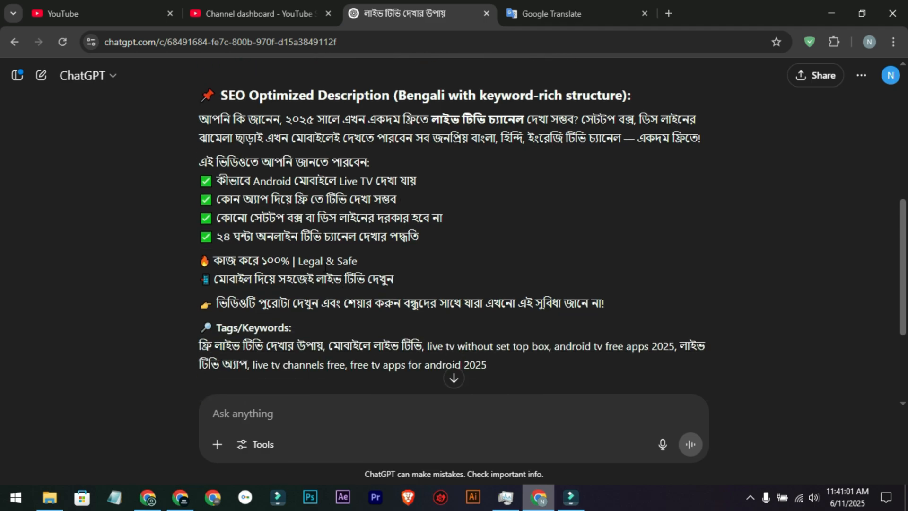
scroll(312, 267, "down", 1)
left_click_drag(215, 193, 427, 190)
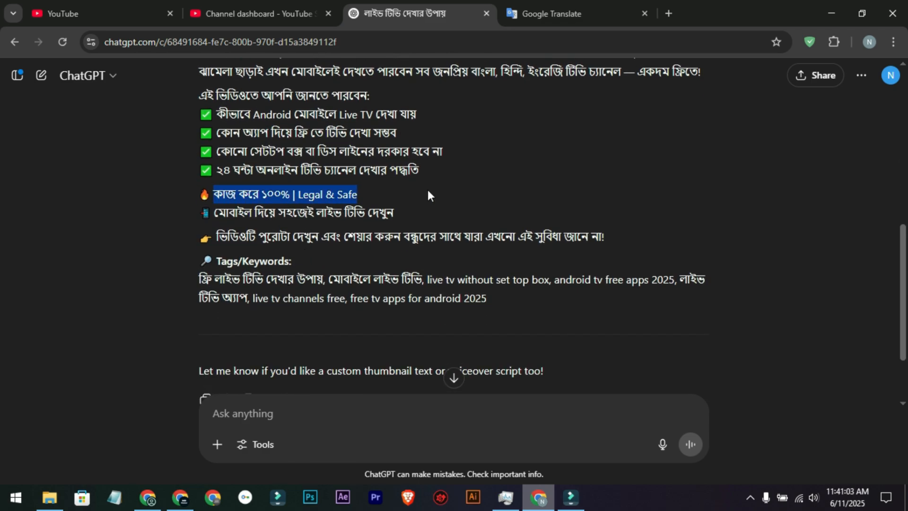
left_click(322, 265)
scroll(336, 291, "down", 1)
scroll(331, 284, "up", 3)
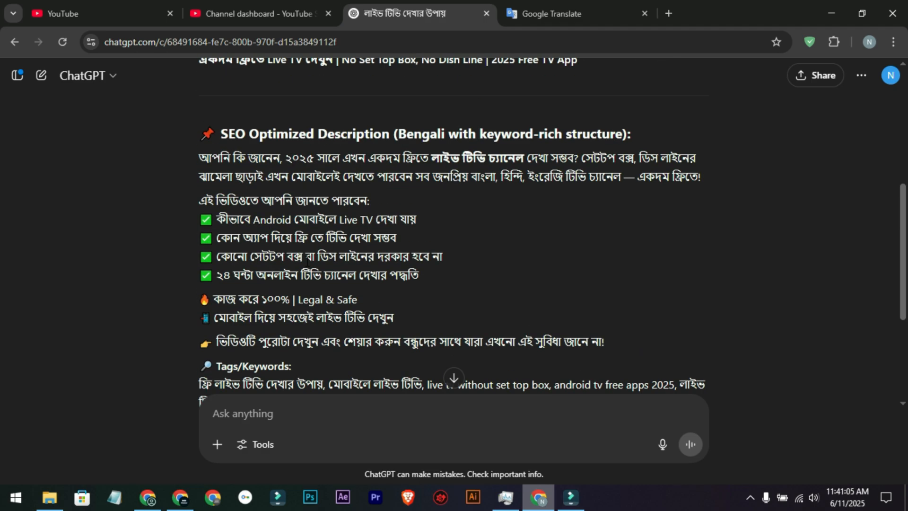
Step: Copy ChatGPT's full description including the Tags/Keywords and paste it into the blank space at the start of YouTube Studio's description
left_click_drag(202, 154, 430, 298)
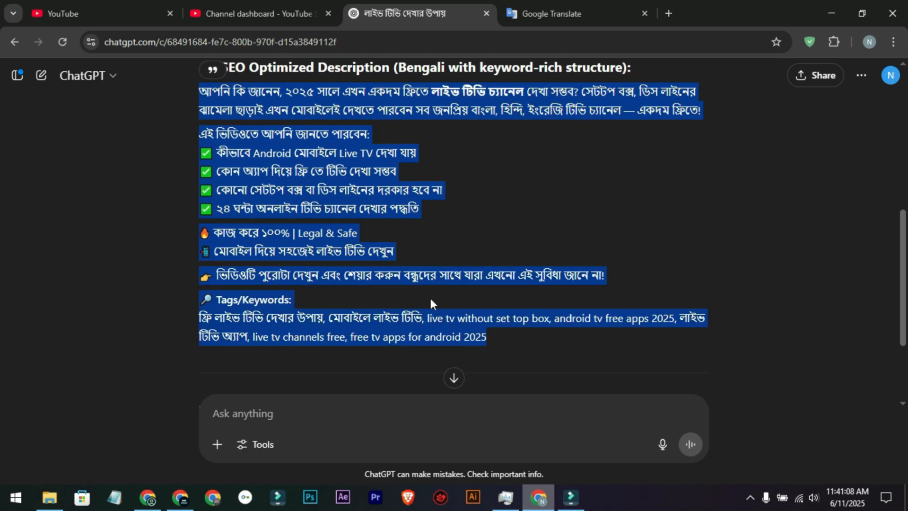
right_click(271, 130)
left_click(294, 142)
left_click(259, 14)
right_click(216, 251)
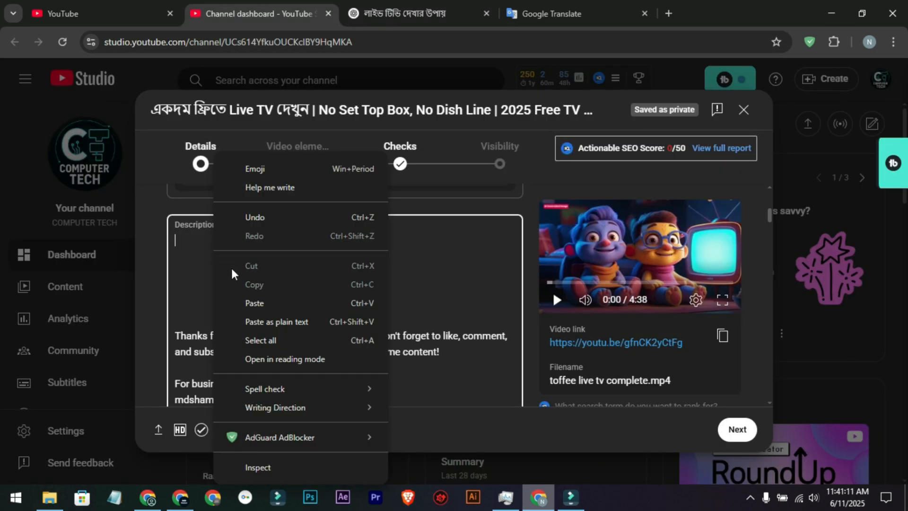
left_click(246, 302)
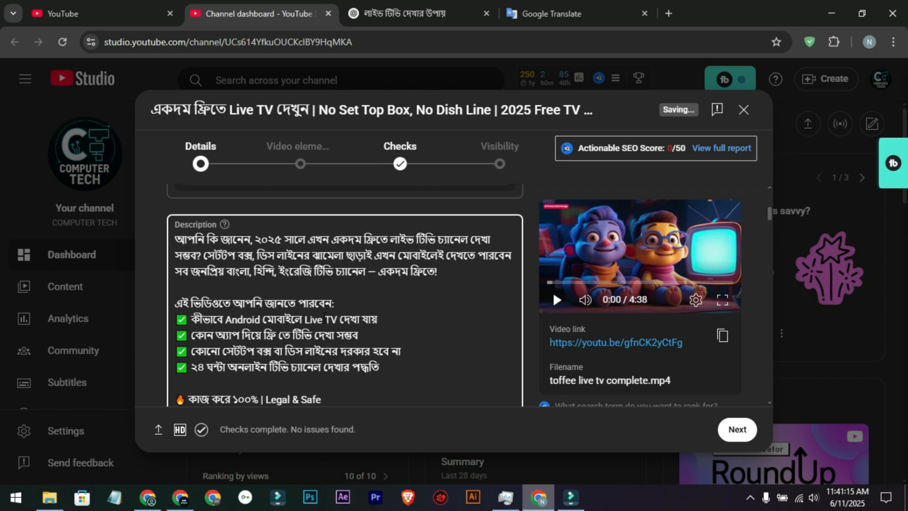
Step: Copy the full video title and paste it as the first line of the description, separated from the Bangla text by a blank line
scroll(240, 255, "up", 5)
left_click(240, 252)
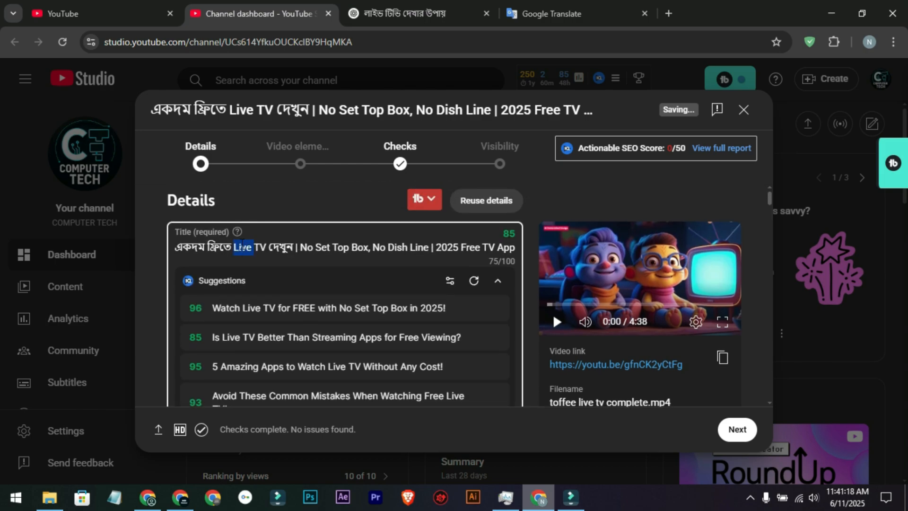
key("ctrl+a")
right_click(270, 247)
left_click(284, 140)
scroll(270, 220, "down", 4)
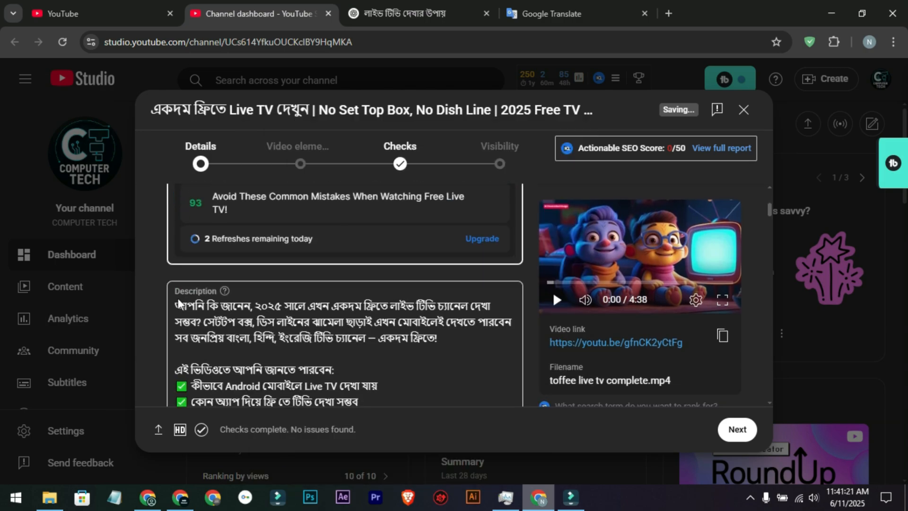
left_click(180, 303)
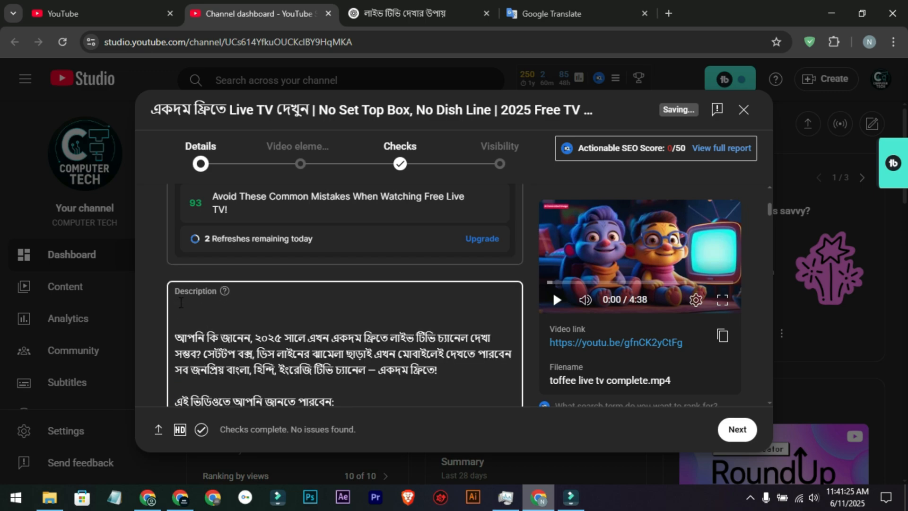
key("ctrl+v")
Step: Review the assembled video description, including its checklist of what viewers will learn
scroll(175, 283, "down", 2)
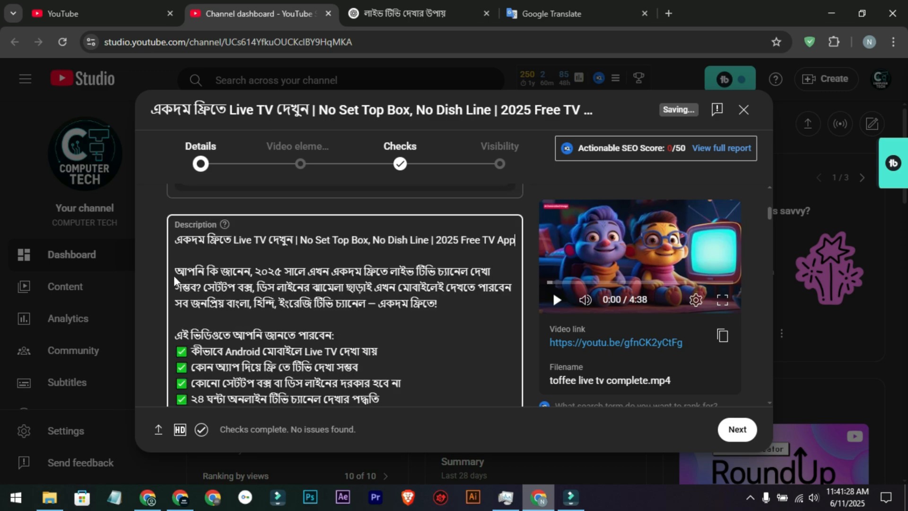
scroll(177, 273, "down", 3)
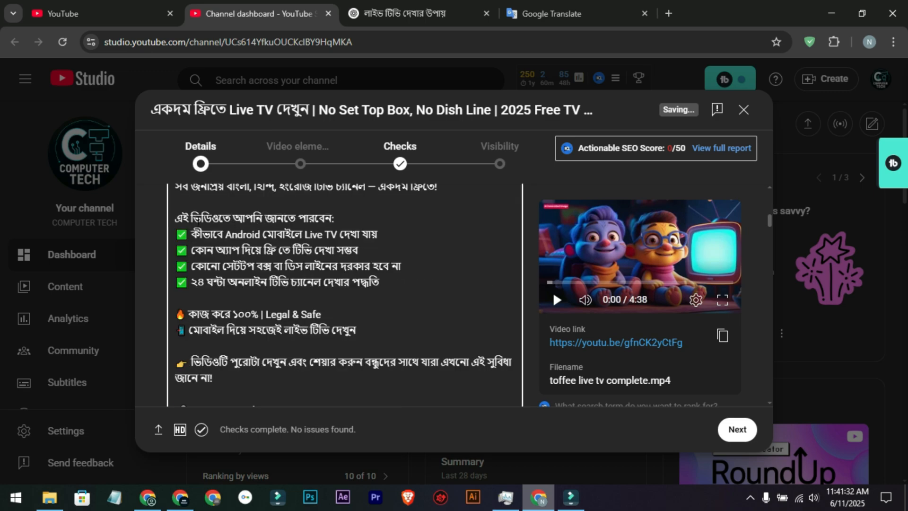
left_click_drag(219, 218, 334, 219)
left_click_drag(191, 284, 379, 283)
left_click(272, 267)
scroll(272, 267, "down", 5)
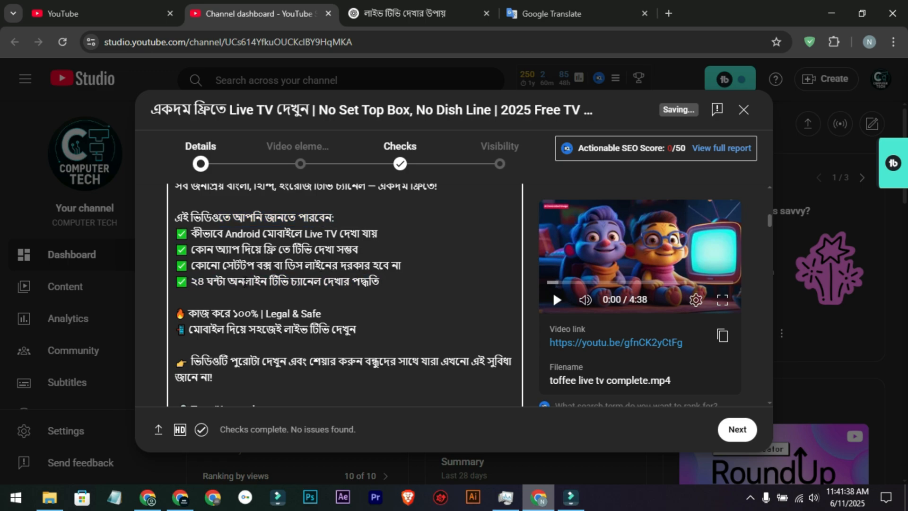
left_click(272, 264)
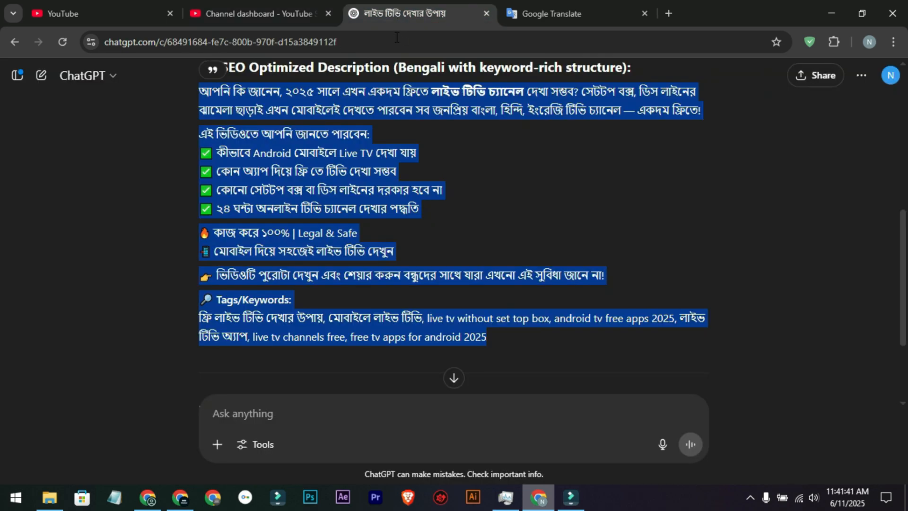
Step: Ask ChatGPT to "WRITE SOME BEST SEO OPTIMISED YOUTUBE VIDEO TAGS WITH THIS EMOJI : ✅ . ONE TAG IN ONE LINE."
scroll(368, 261, "down", 3)
left_click(362, 294)
left_click(309, 408)
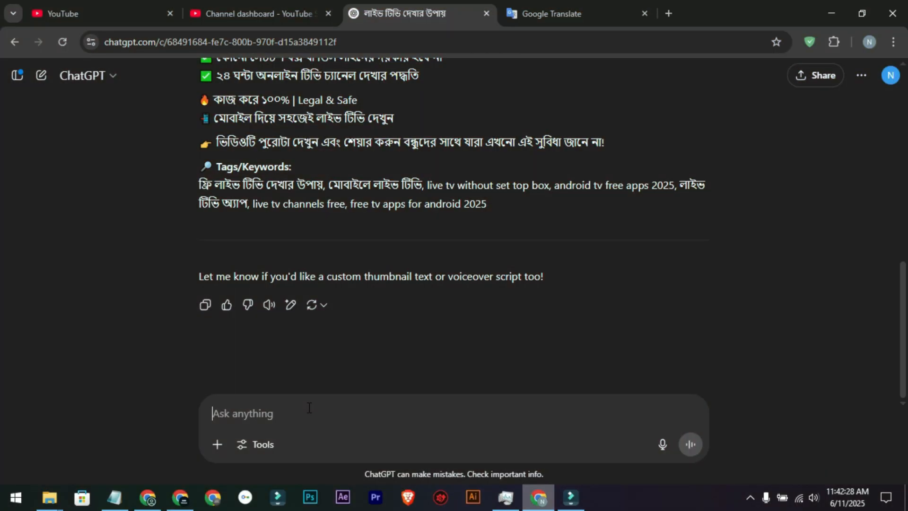
key("ctrl+v")
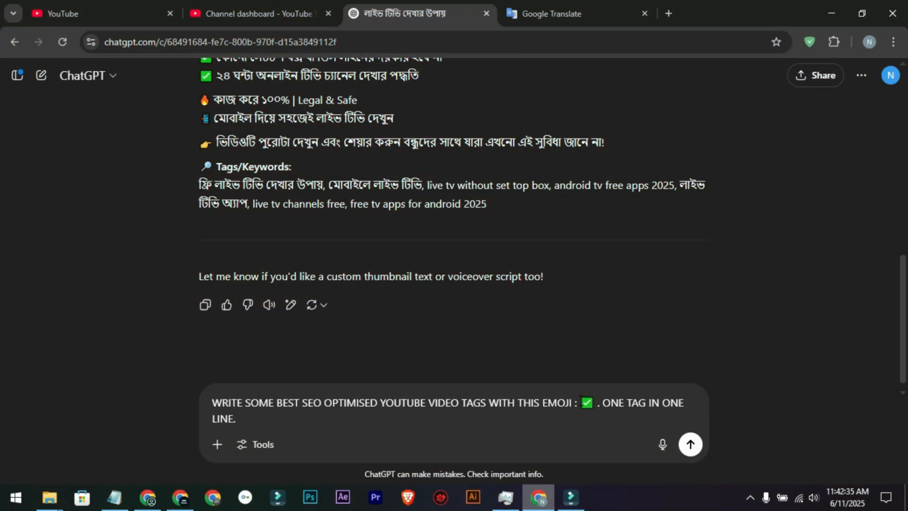
left_click(596, 403)
left_click_drag(585, 410, 590, 405)
left_click(249, 418)
key("Return")
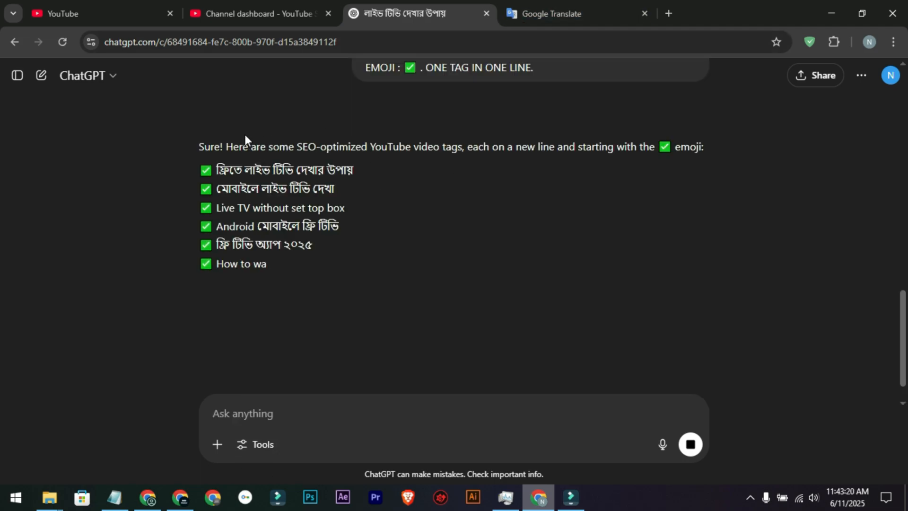
Step: Look over the generated ✅ tag list and copy all of its lines
scroll(396, 131, "up", 2)
scroll(396, 132, "up", 1)
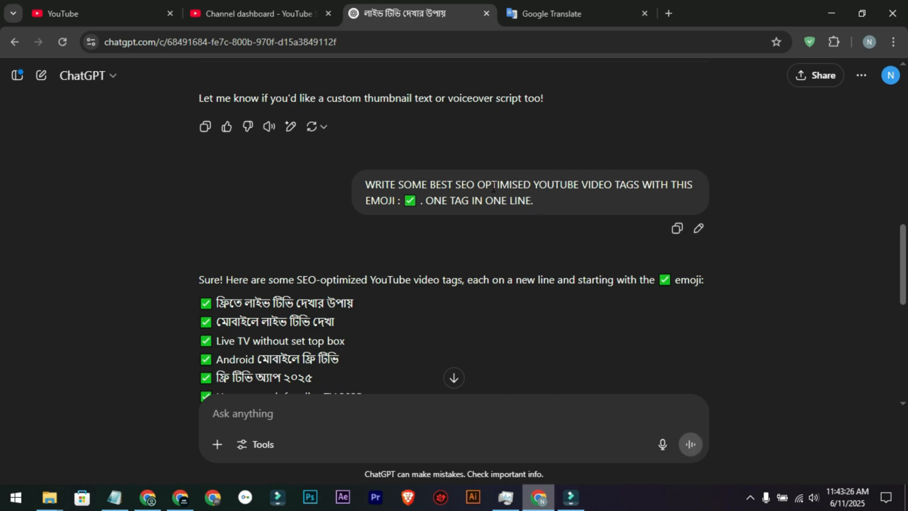
scroll(522, 207, "down", 8)
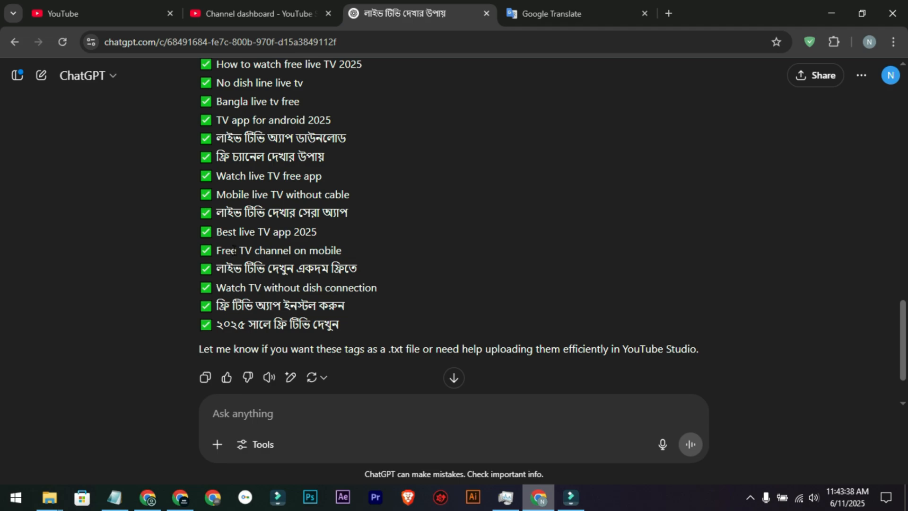
scroll(233, 250, "up", 3)
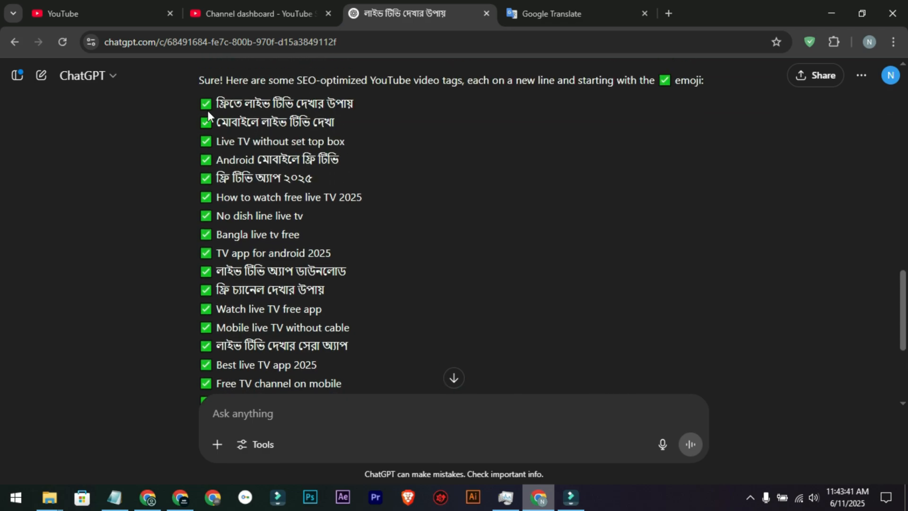
left_click_drag(208, 111, 331, 259)
scroll(263, 120, "up", 3)
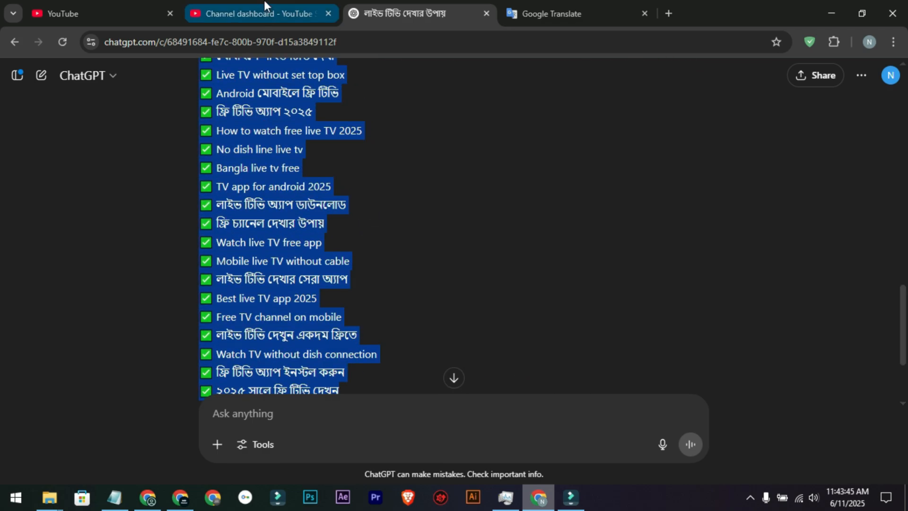
Step: Switch to YouTube Studio and add the heading "Search Keywords -" a few lines below the description's Tags/Keywords section
left_click(264, 6)
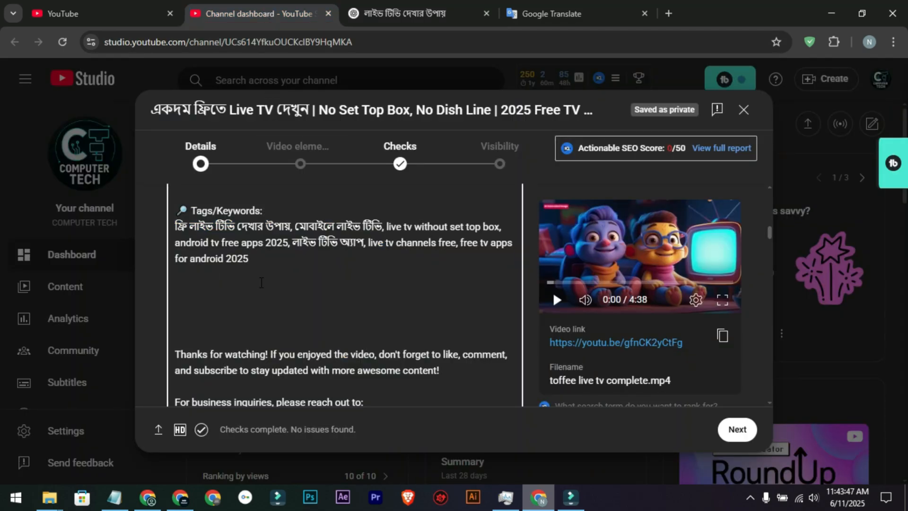
key("Return")
key("Return")
key("Return")
key("Return")
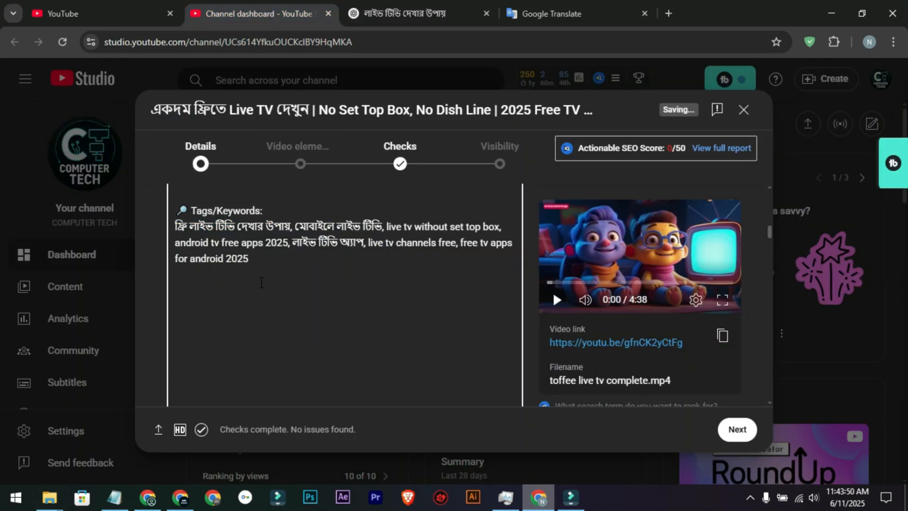
type("Search Keywords ")
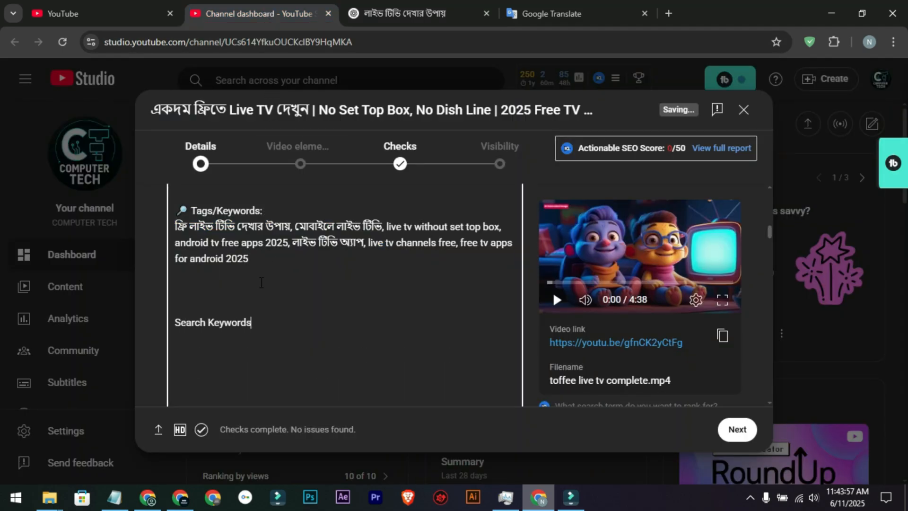
type("-")
key("Return")
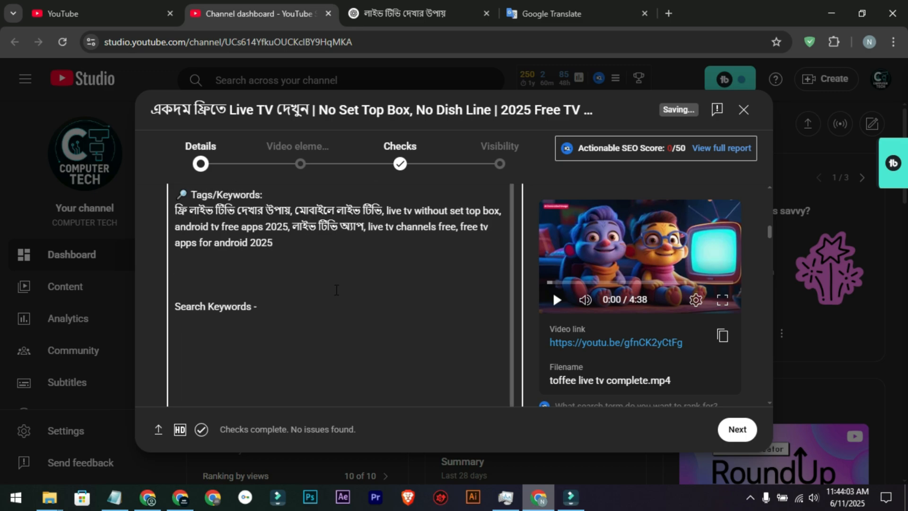
Step: Paste the copied ✅ tag list directly under the "Search Keywords -" heading in the description
key("ctrl+v")
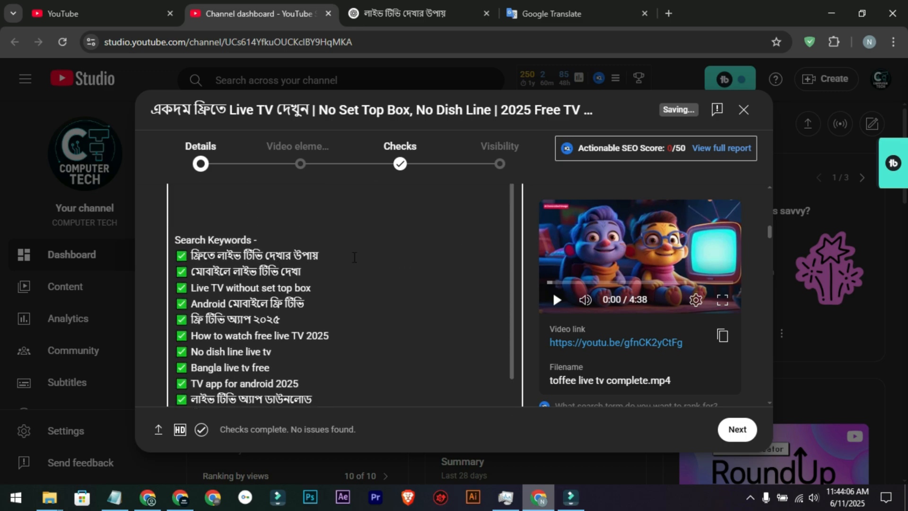
left_click_drag(354, 257, 208, 255)
left_click_drag(342, 276, 213, 271)
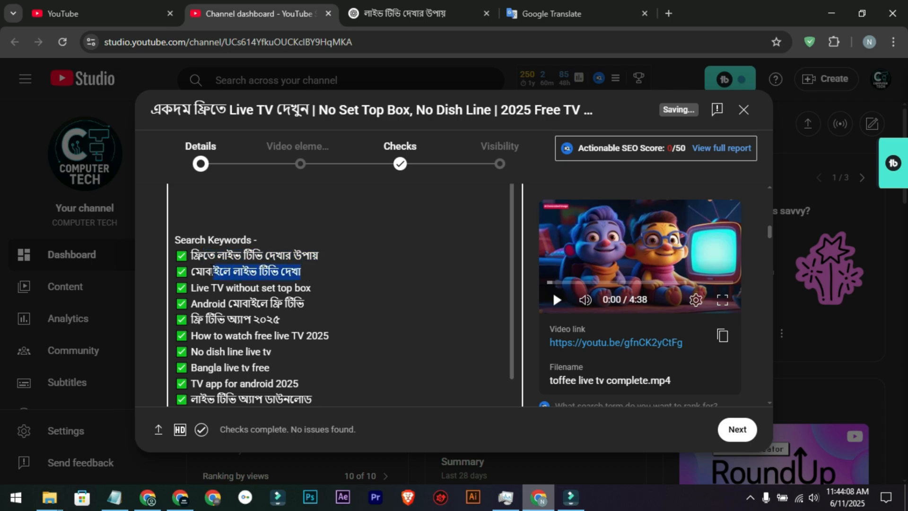
left_click(319, 279)
Step: Review the tag prompt and ✅ tag list in ChatGPT, and check the pasted keywords in YouTube Studio's description
left_click(390, 13)
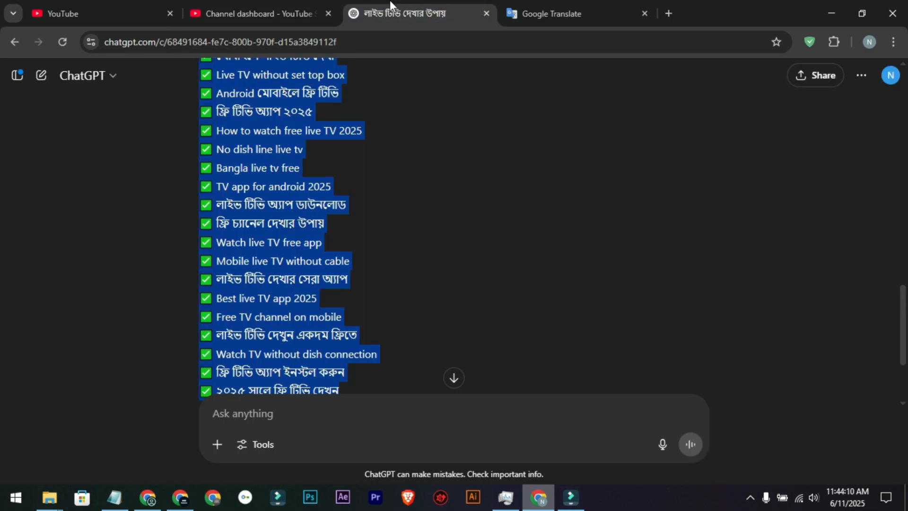
left_click(302, 175)
scroll(312, 189, "up", 5)
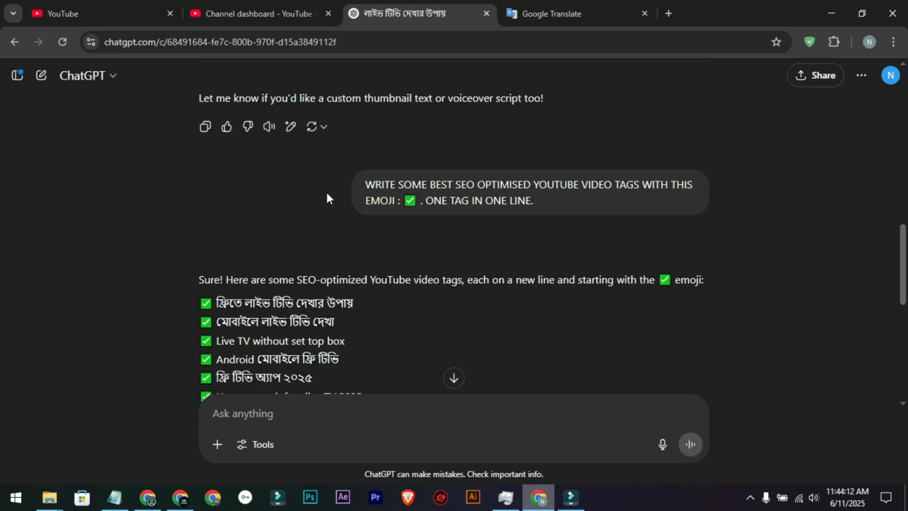
scroll(322, 196, "up", 2)
scroll(297, 197, "down", 2)
scroll(172, 168, "down", 3)
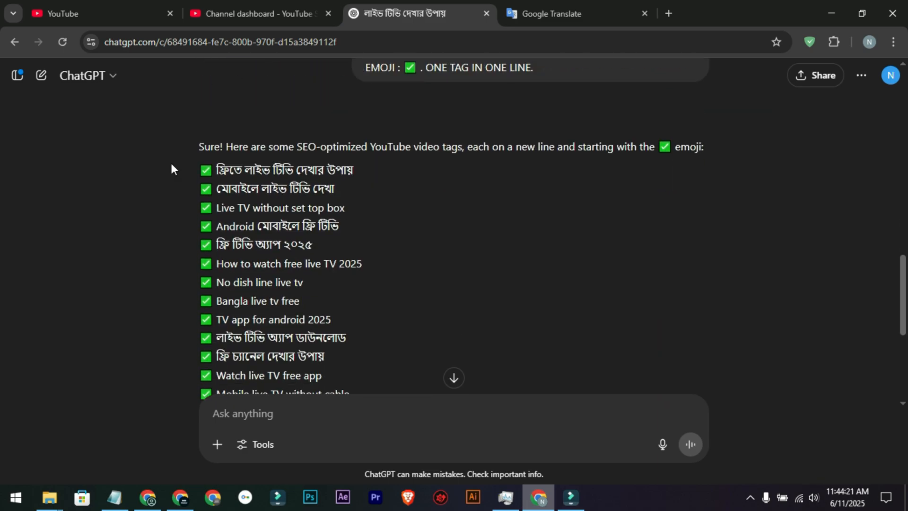
scroll(171, 169, "down", 6)
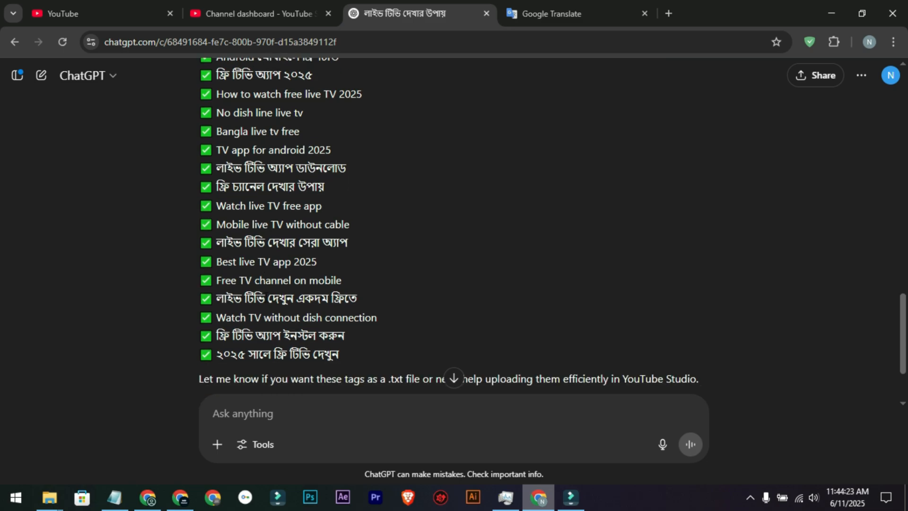
scroll(284, 203, "down", 1)
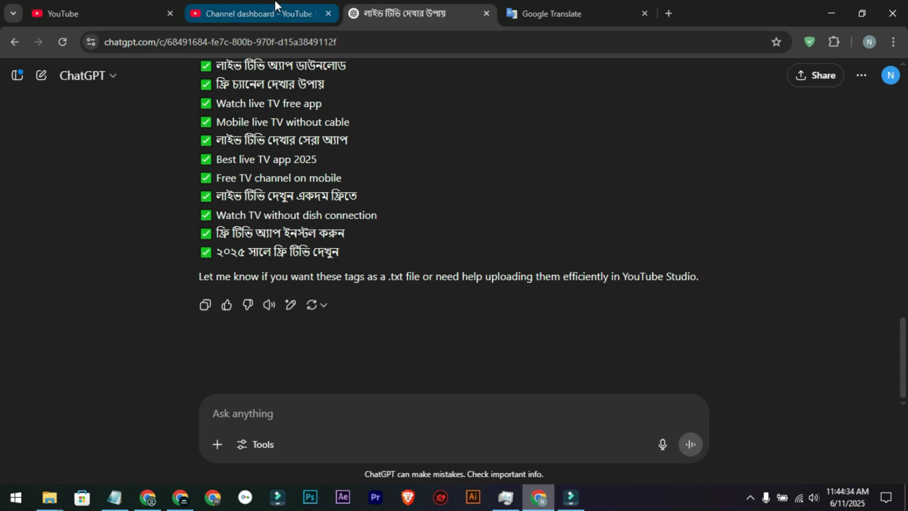
left_click(265, 13)
scroll(319, 329, "down", 3)
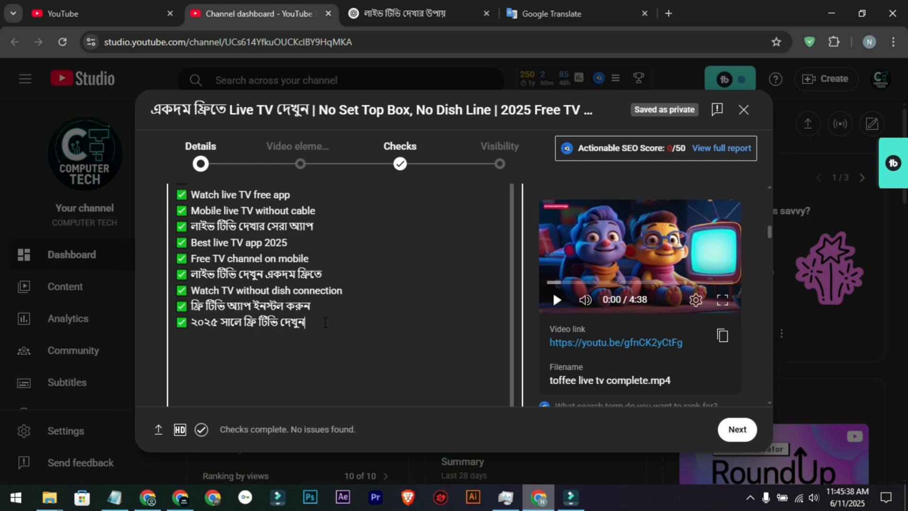
scroll(324, 322, "down", 3)
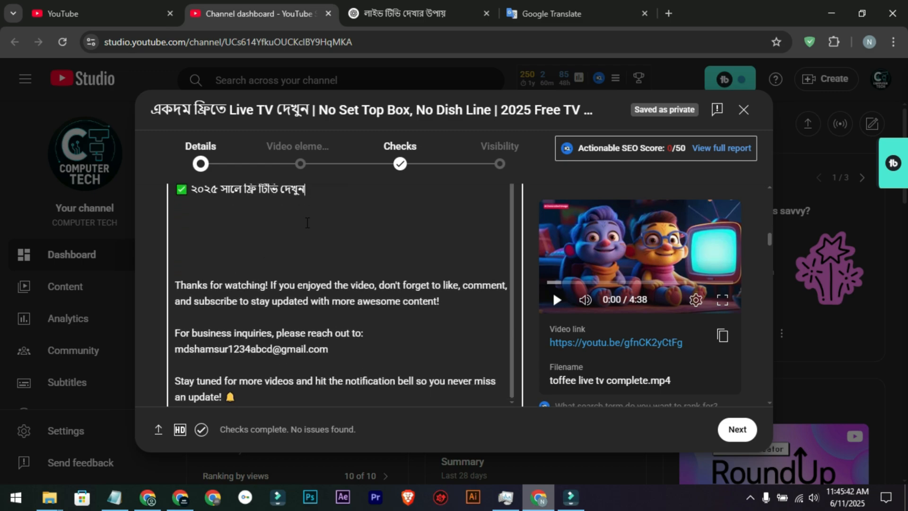
scroll(320, 224, "up", 3)
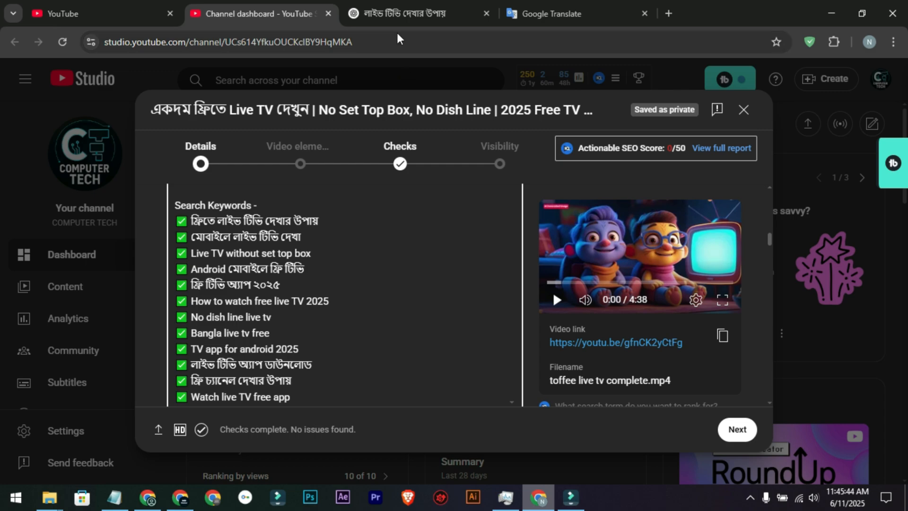
Step: Switch to ChatGPT and request the tags with the prompt "TAGS WITH , NO EMOJI. IN A LINE"
left_click(397, 16)
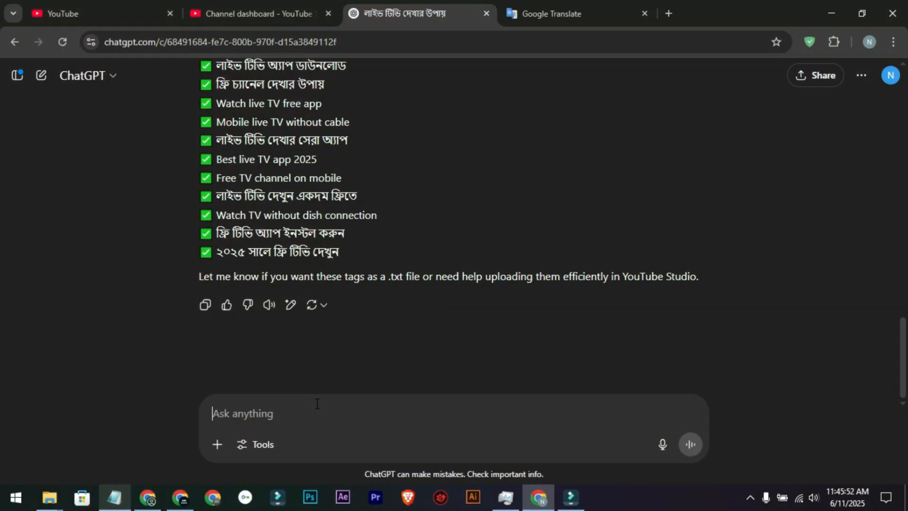
type("TAGS WITH , NO EMOJI. IN A LINE")
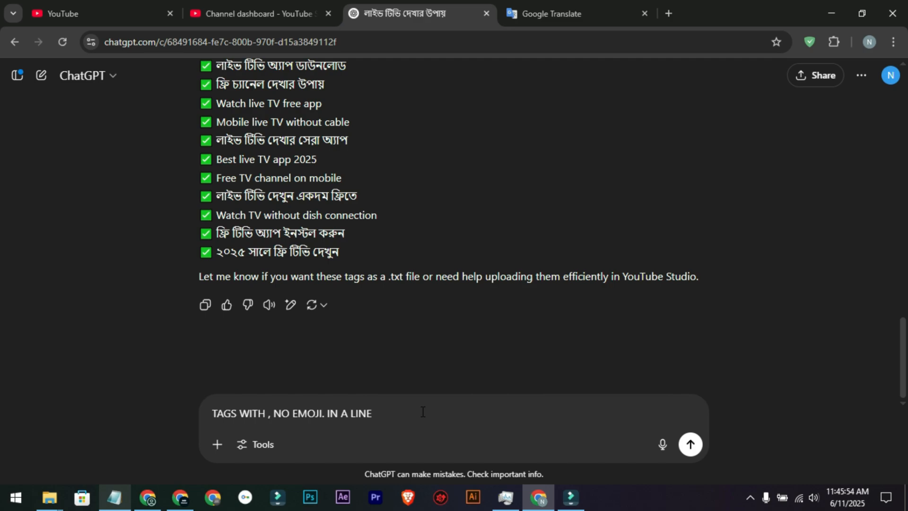
key("Return")
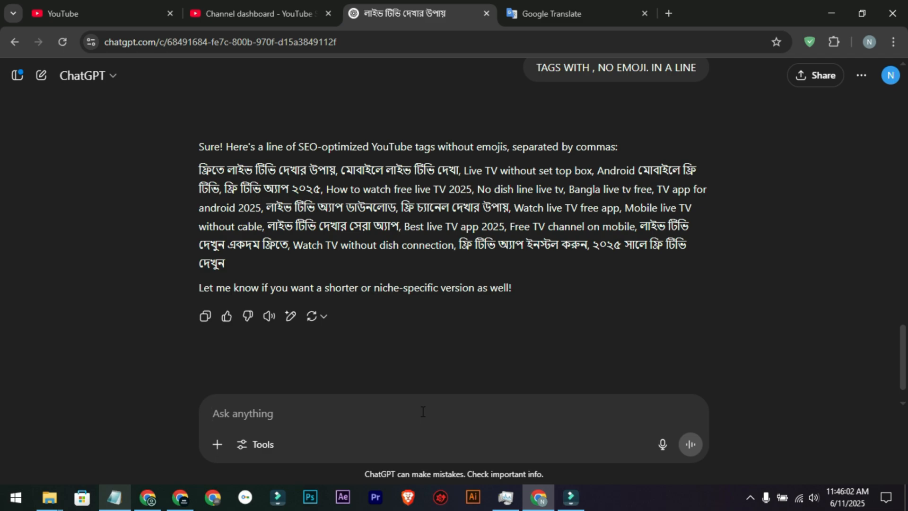
Step: Ask ChatGPT to choose the best tags in 500 letters and read its reply
type("now, you need to choosh the best tags")
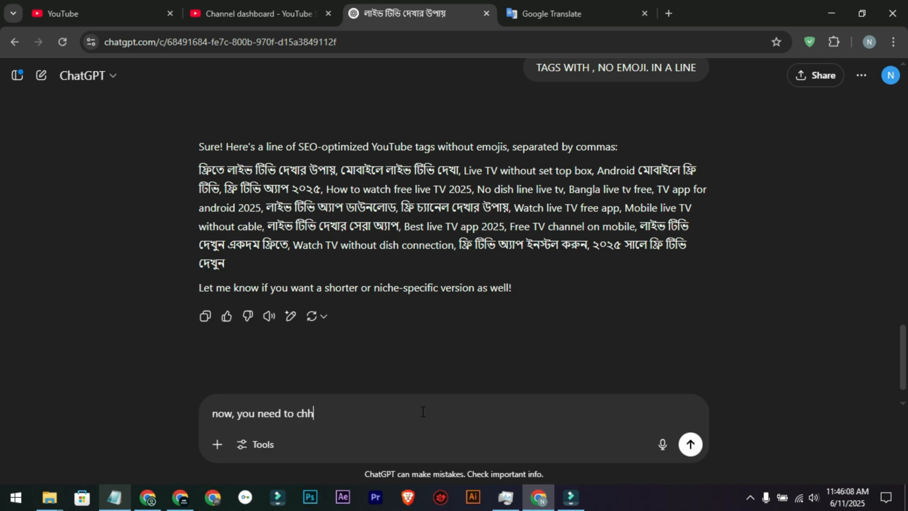
type(" in 500 letters")
key("Return")
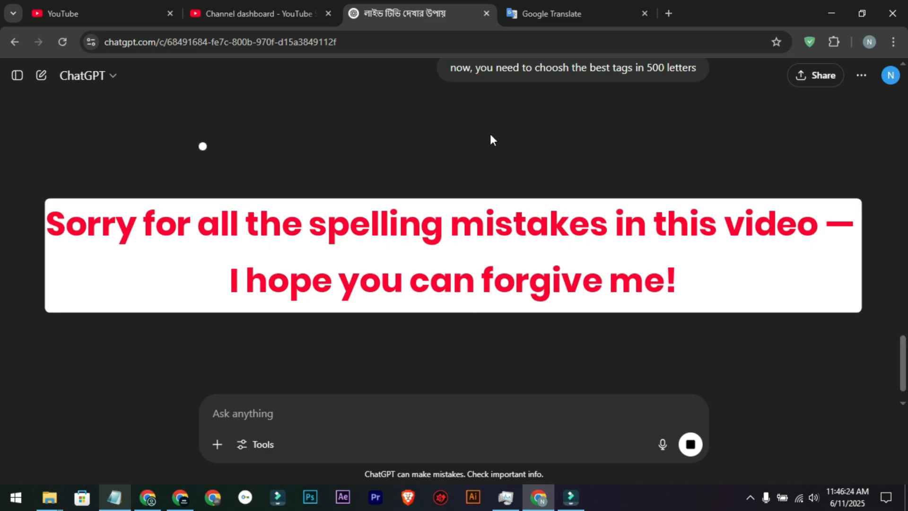
left_click_drag(474, 136, 571, 137)
left_click(589, 137)
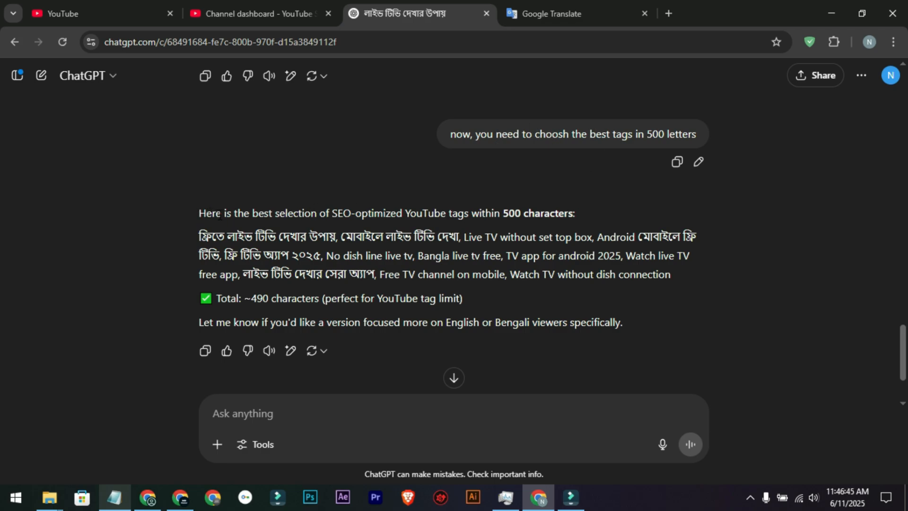
left_click_drag(275, 214, 502, 217)
left_click(486, 232)
Step: Switch to YouTube Studio, check the end of the description and locate the video's Tags field
key("ctrl+shift+Tab")
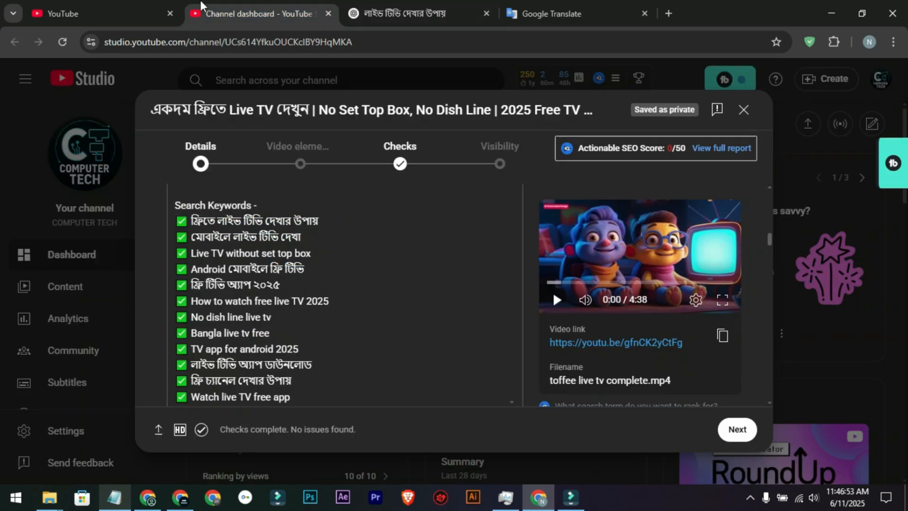
scroll(267, 316, "down", 10)
scroll(189, 357, "down", 1)
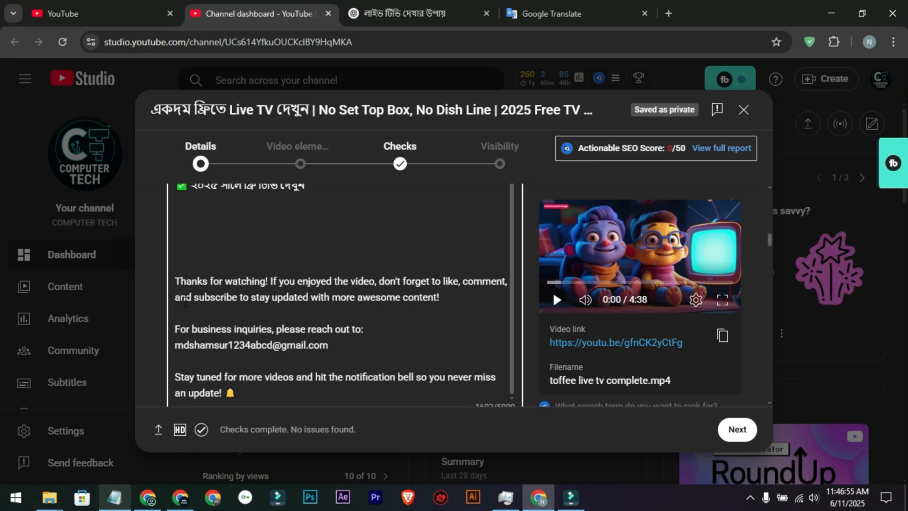
scroll(208, 340, "up", 4)
scroll(198, 280, "down", 3)
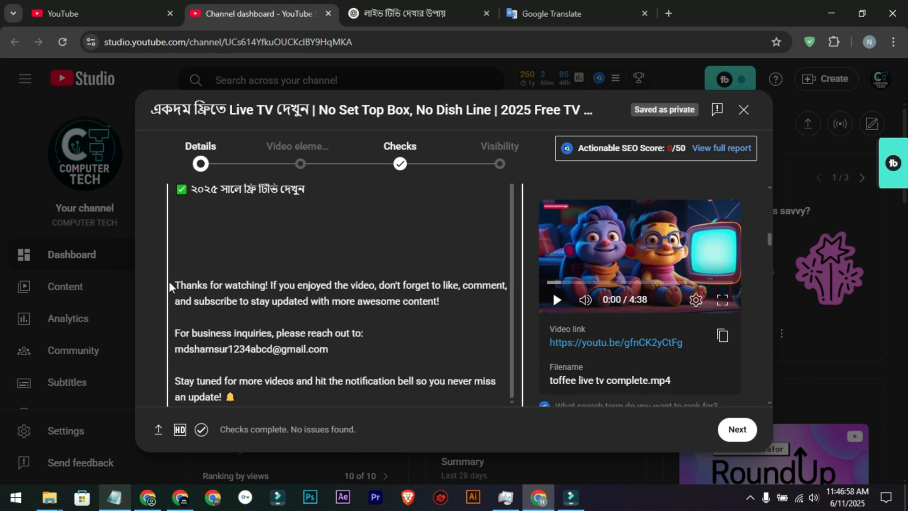
scroll(302, 284, "down", 4)
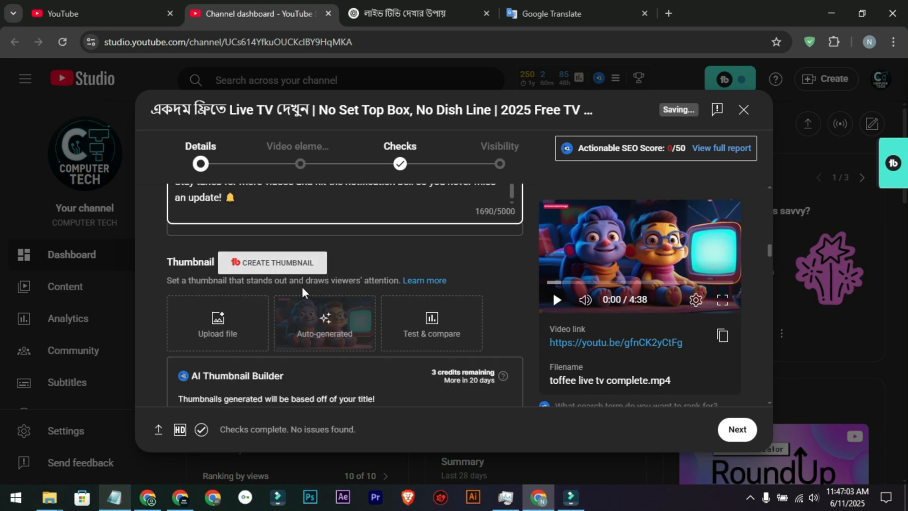
scroll(251, 244, "up", 2)
scroll(284, 276, "down", 3)
scroll(284, 276, "down", 10)
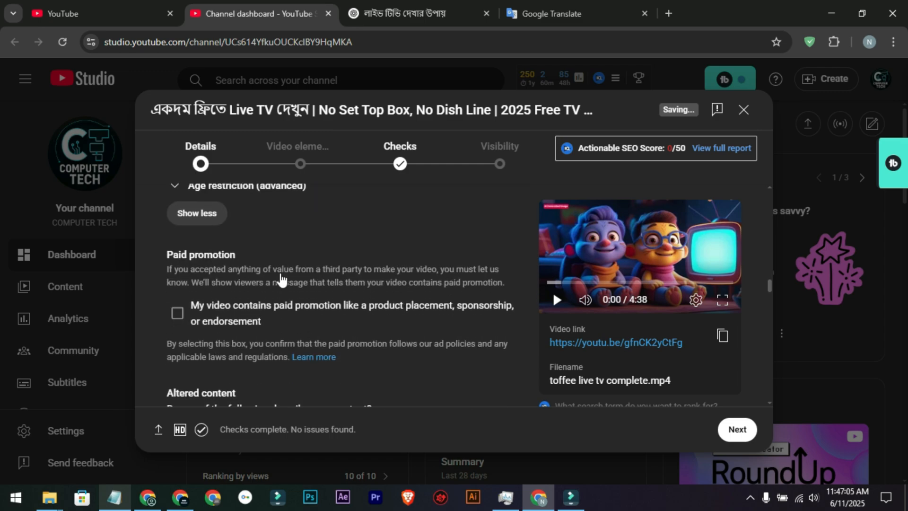
scroll(219, 262, "up", 1)
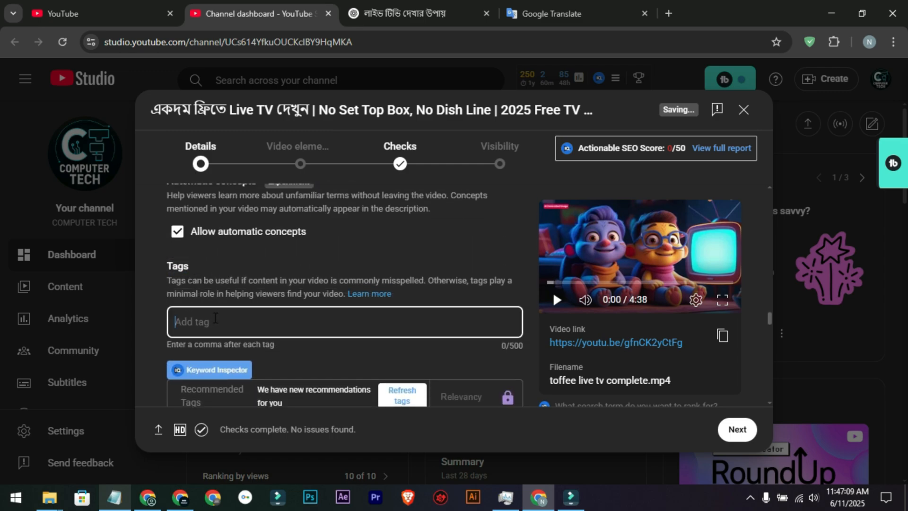
scroll(252, 305, "down", 1)
Step: Switch to ChatGPT and copy the comma-separated tags from its 500-character selection
left_click(402, 13)
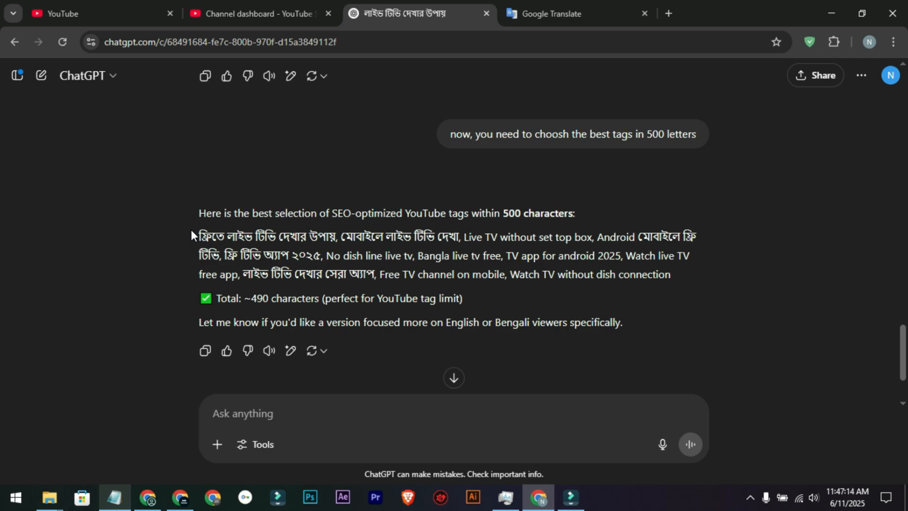
left_click_drag(191, 229, 690, 270)
right_click(574, 245)
left_click(527, 259)
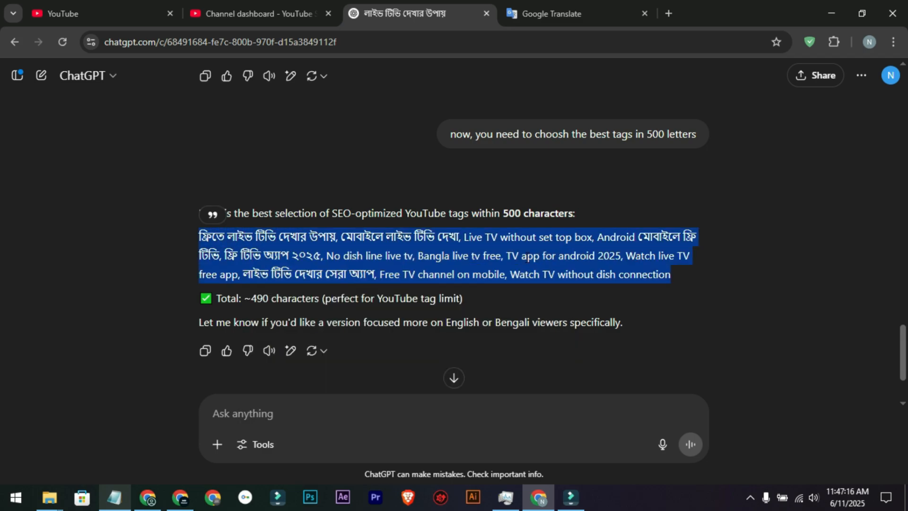
Step: Switch to YouTube Studio and paste the copied comma-separated tags into the video's Tags field
left_click(311, 4)
left_click(301, 259)
right_click(280, 258)
left_click(306, 302)
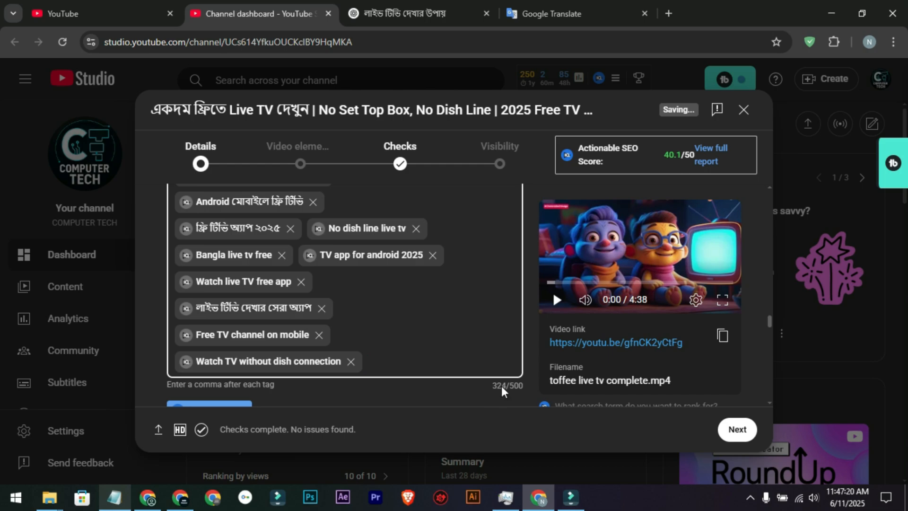
left_click_drag(501, 386, 518, 386)
scroll(472, 348, "down", 6)
scroll(445, 286, "up", 4)
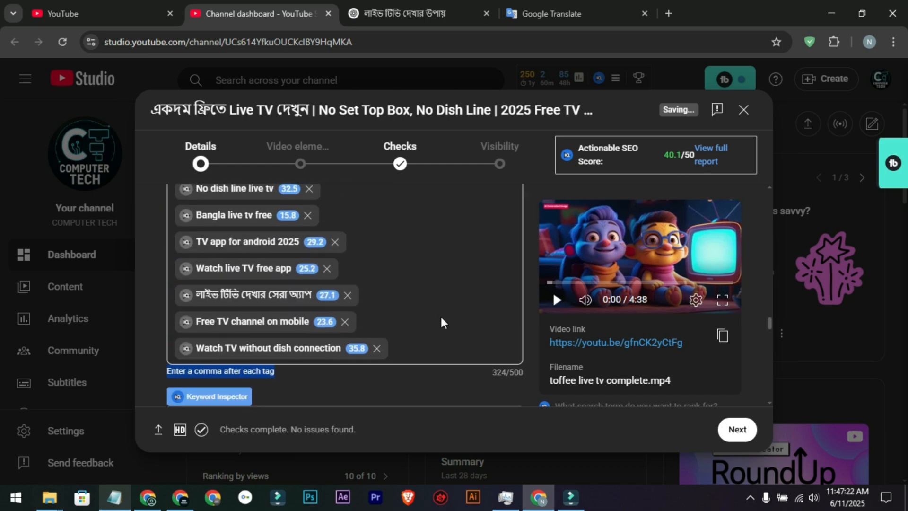
left_click(432, 352)
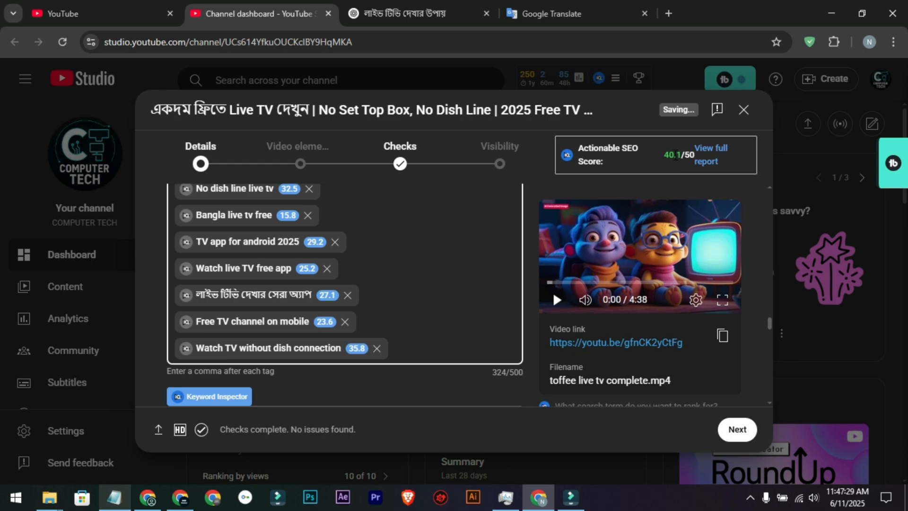
Step: Add the recommended tag "live tv app" to the video's tags
scroll(399, 267, "down", 3)
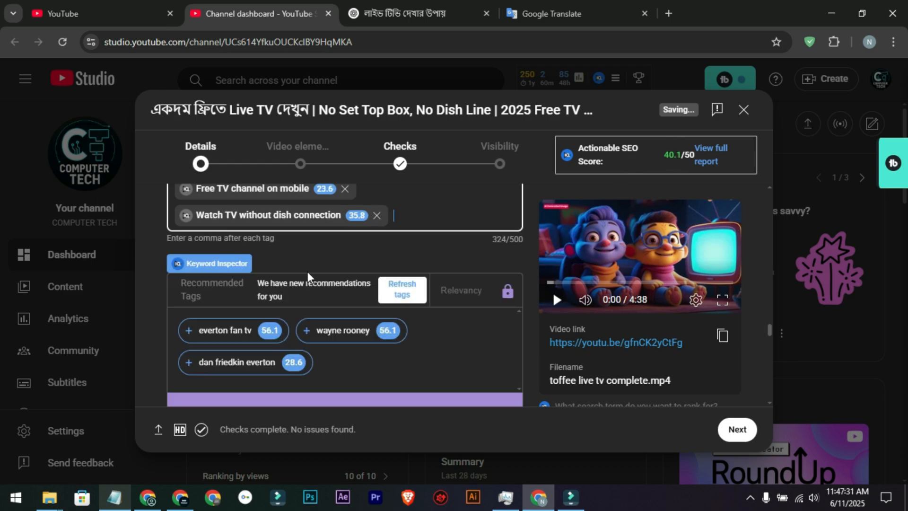
scroll(306, 270, "down", 5)
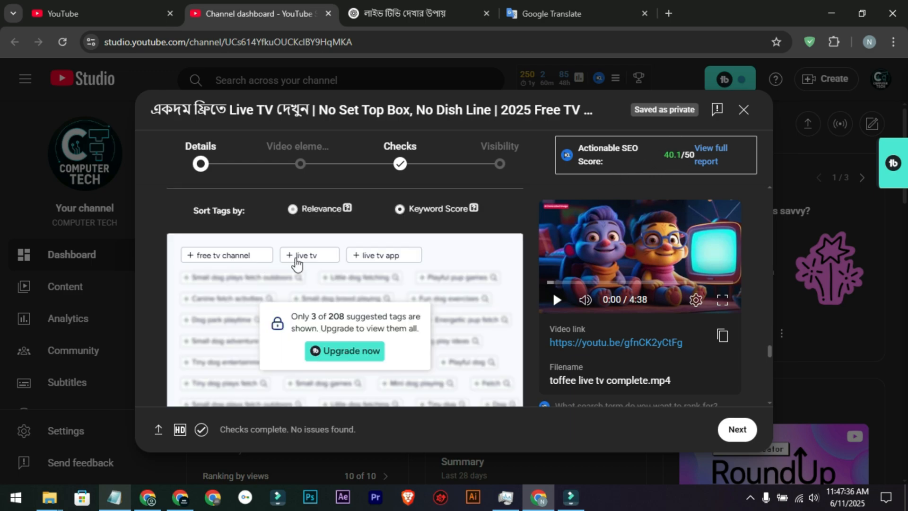
scroll(348, 246, "up", 1)
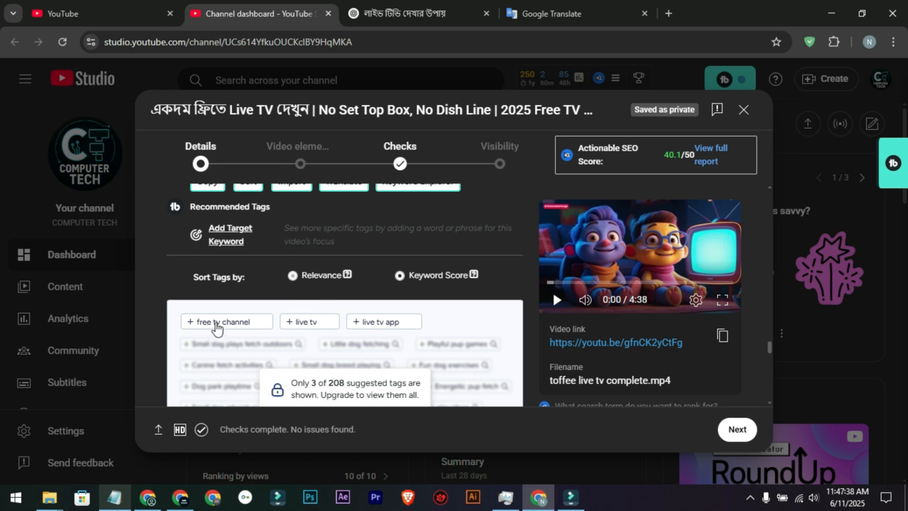
left_click(391, 326)
scroll(295, 329, "up", 4)
scroll(289, 329, "down", 5)
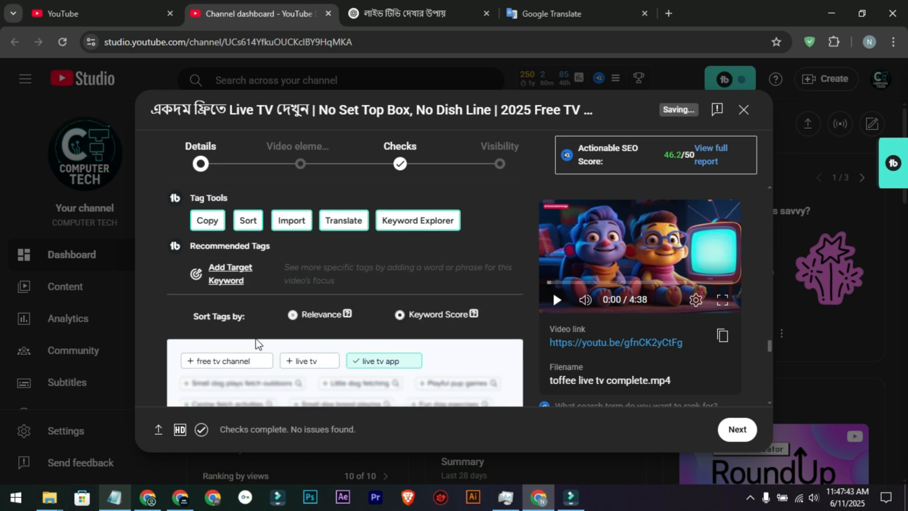
Step: Add the recommended tags "free tv channel" and "live tv" to the video's tags
left_click(238, 365)
scroll(238, 362, "up", 3)
scroll(239, 362, "down", 5)
left_click(307, 330)
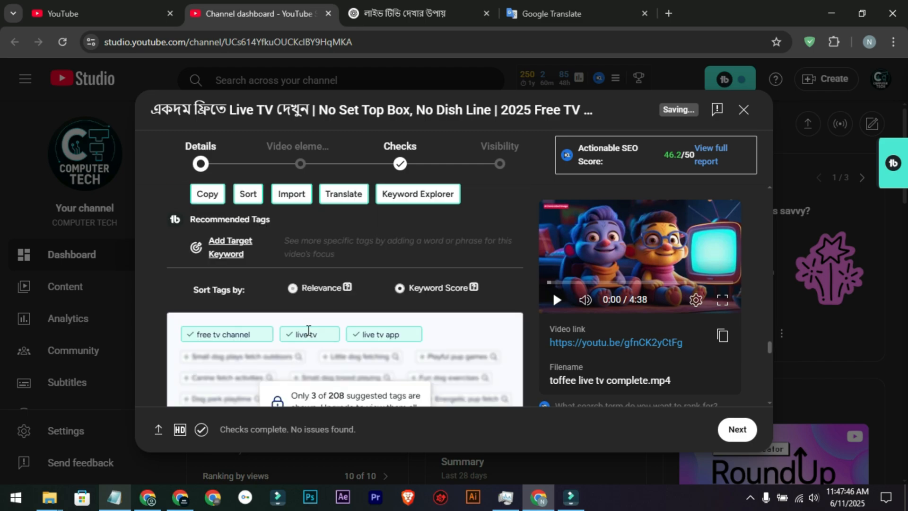
scroll(308, 331, "up", 5)
Step: Review the video's complete tag list and the recommended tag suggestions beneath it
left_click(320, 325)
scroll(325, 326, "down", 8)
scroll(324, 327, "up", 8)
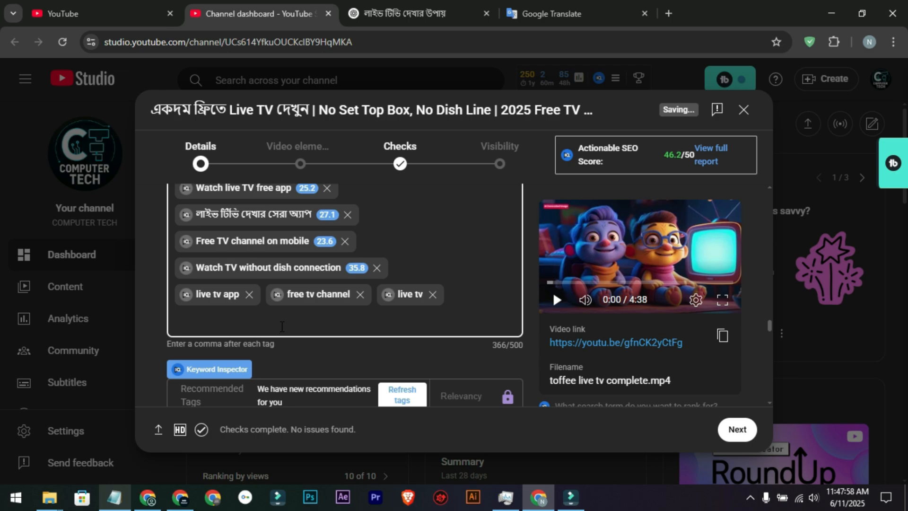
scroll(360, 264, "up", 4)
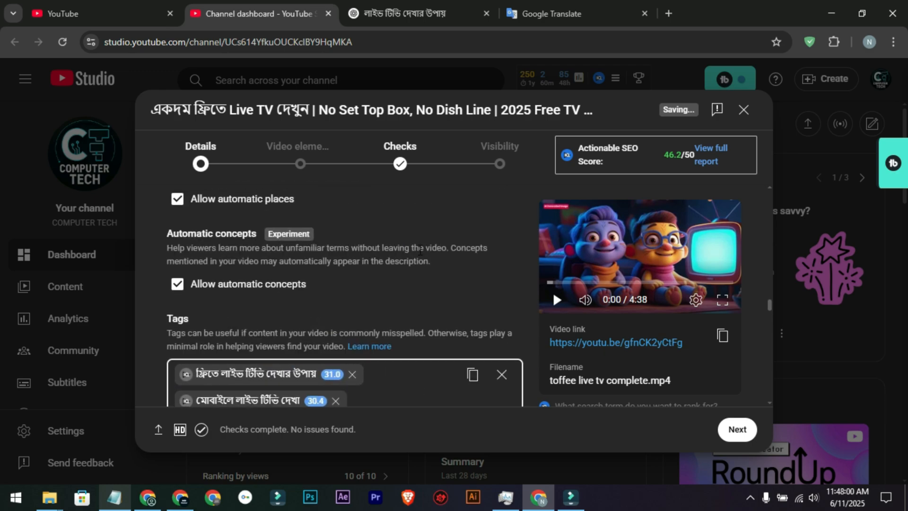
scroll(418, 257, "down", 10)
scroll(281, 275, "down", 5)
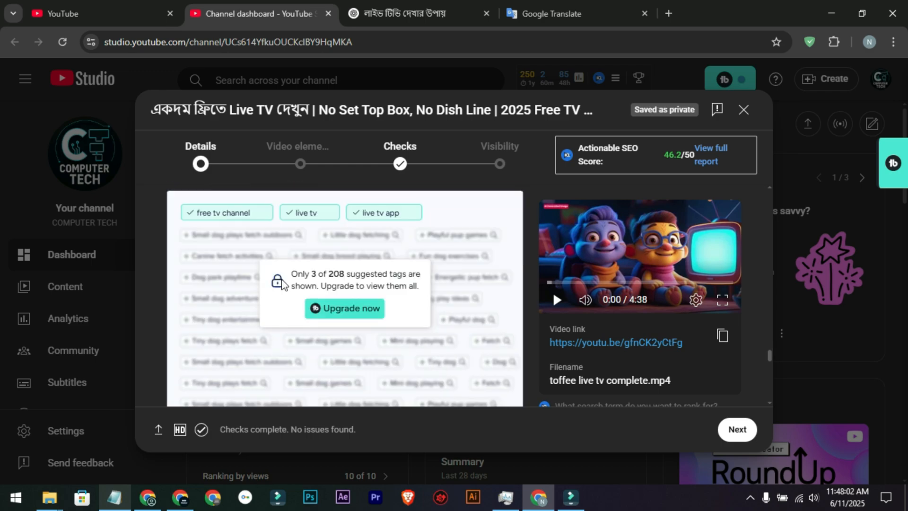
scroll(283, 284, "down", 10)
scroll(280, 320, "up", 10)
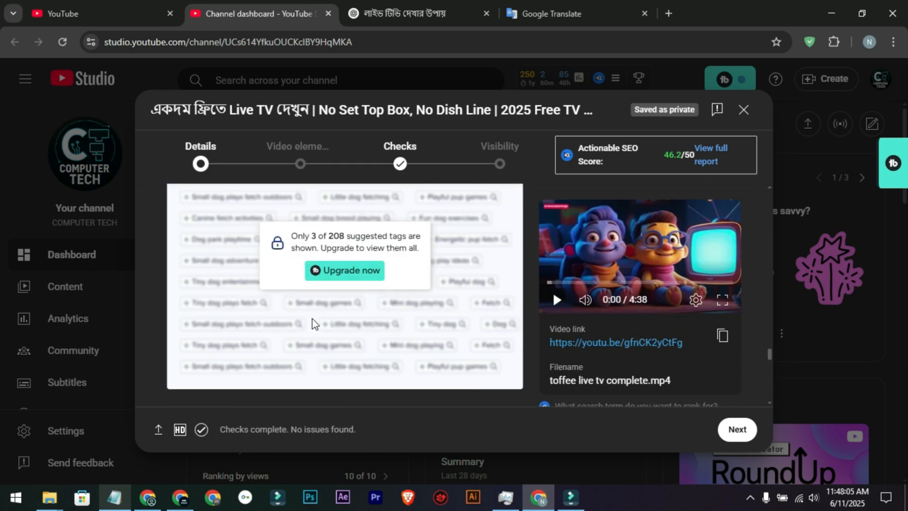
Step: Preview the auto-generated thumbnail images for the video and leave without applying one
scroll(313, 319, "up", 15)
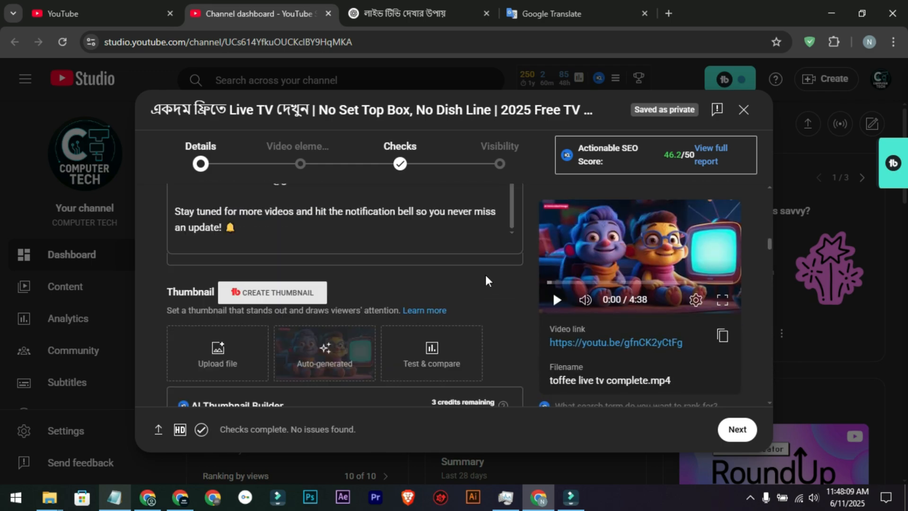
scroll(485, 274, "down", 2)
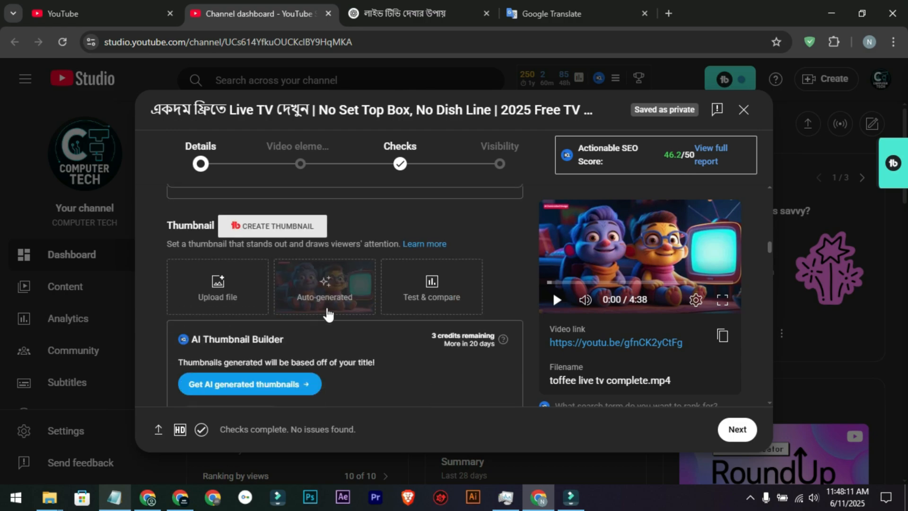
left_click(322, 305)
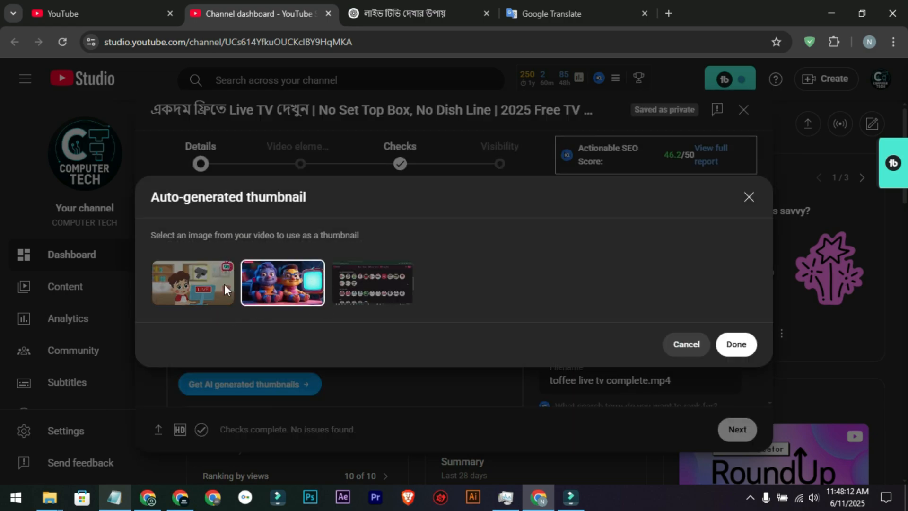
left_click(224, 284)
left_click(366, 295)
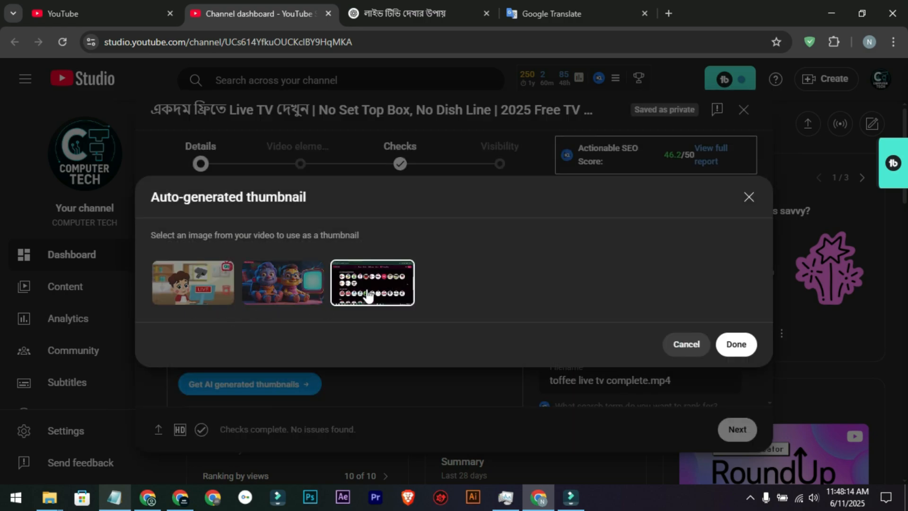
left_click(223, 279)
left_click(263, 288)
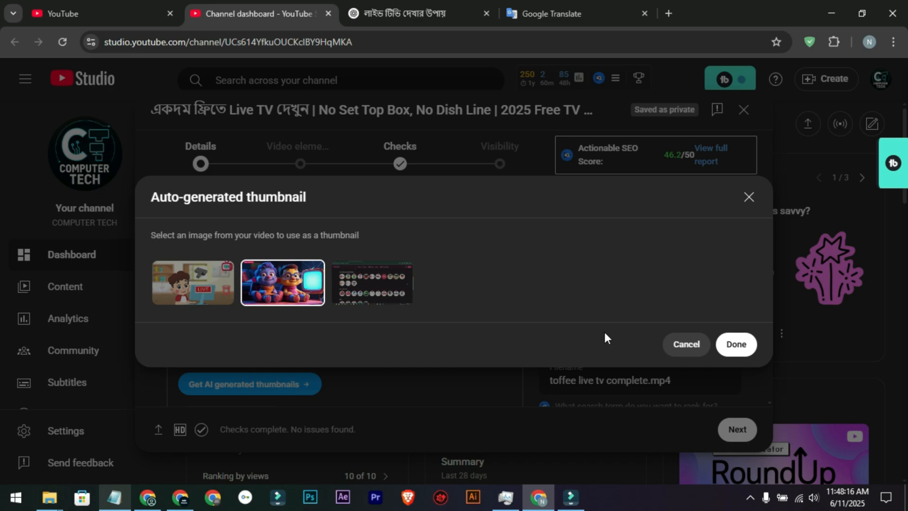
left_click(682, 353)
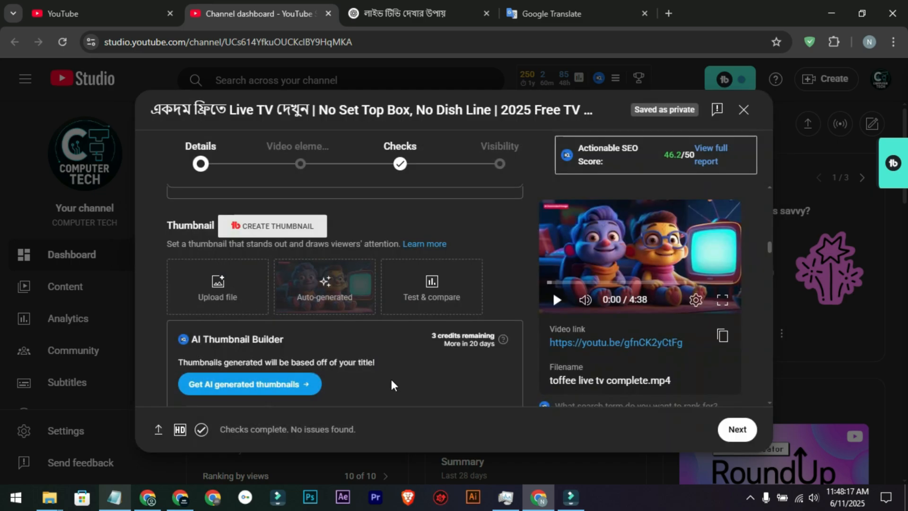
Step: Set "একদম ফ্রি লাইভ টিভি! (5).png" from the "Toffee live tv video upload" folder as the video's thumbnail
left_click(242, 299)
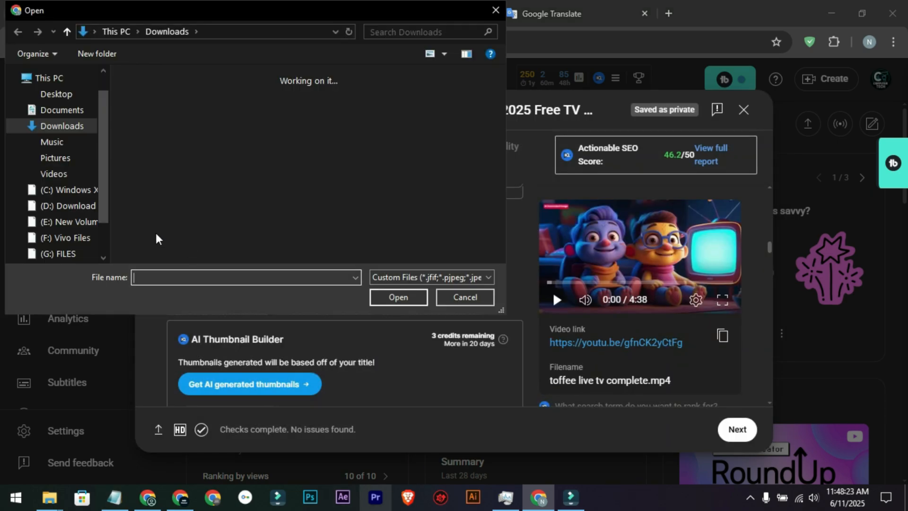
left_click(461, 296)
mouse_move(49, 496)
left_click(102, 459)
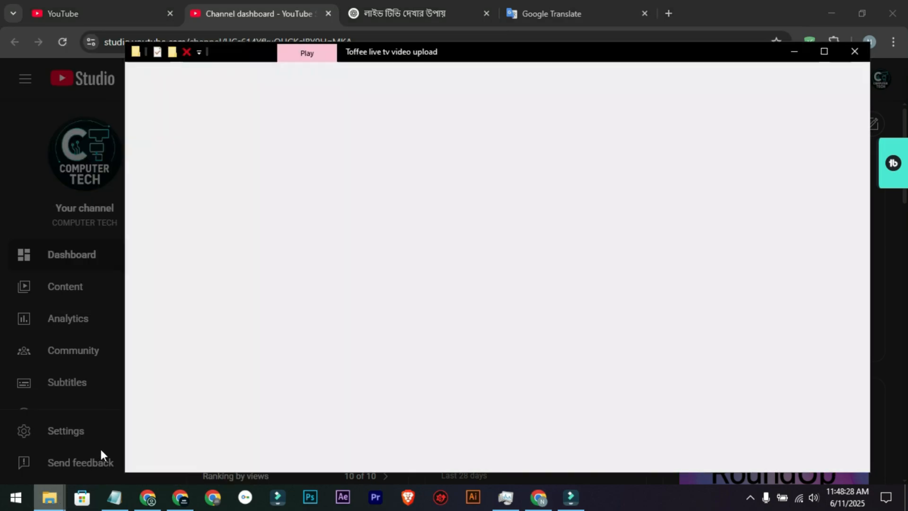
right_click(561, 393)
left_click(595, 243)
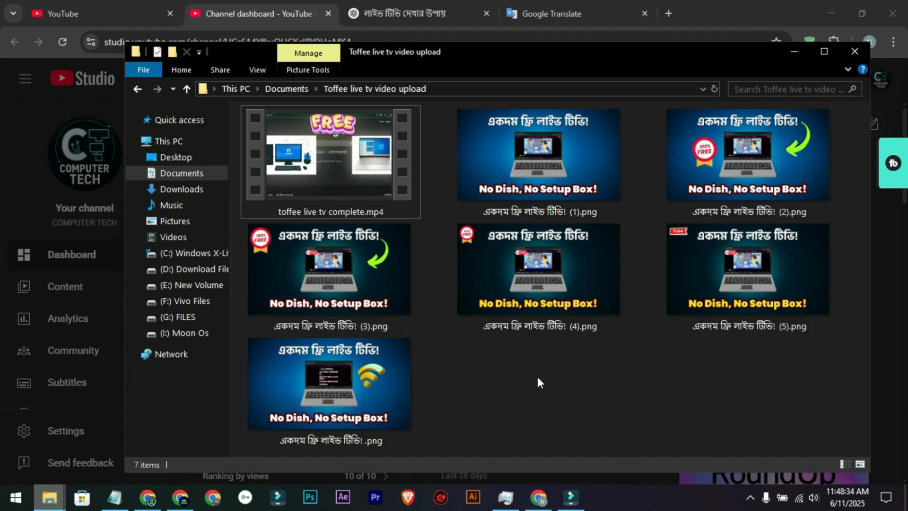
left_click(681, 326)
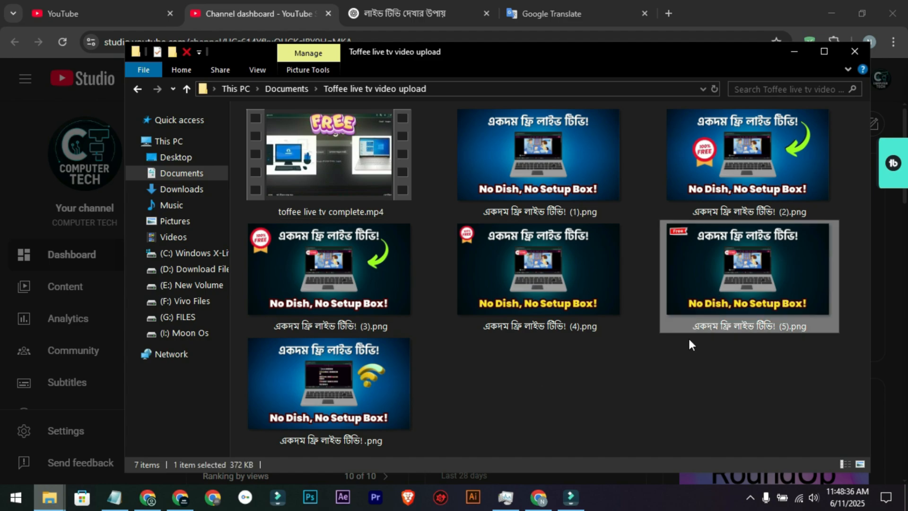
left_click_drag(606, 51, 694, 54)
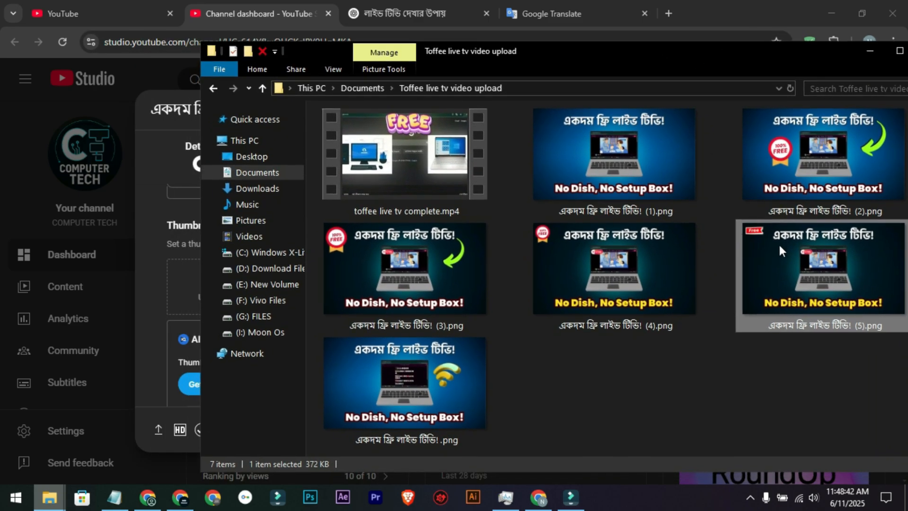
left_click_drag(622, 51, 682, 64)
left_click_drag(871, 292, 214, 283)
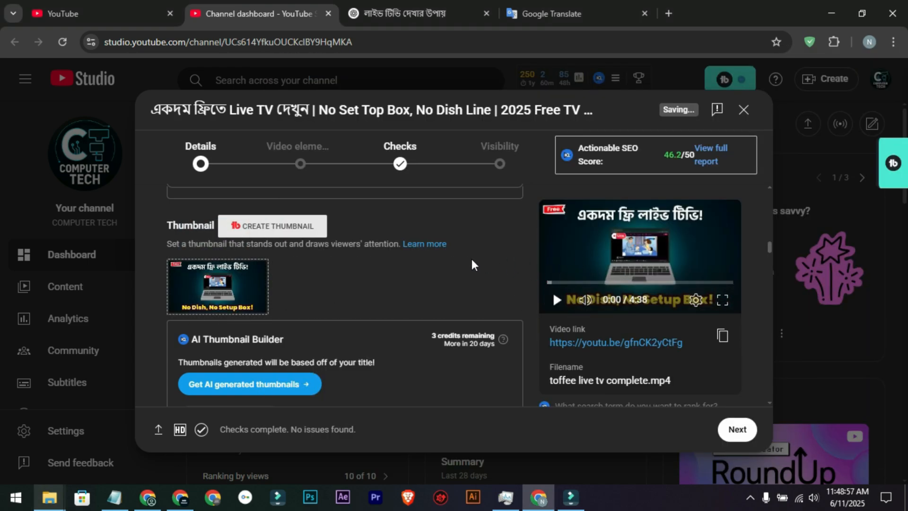
Step: Review the video's title and its full description, including the search keywords and closing message
scroll(472, 259, "up", 5)
scroll(372, 271, "up", 10)
scroll(374, 395, "down", 10)
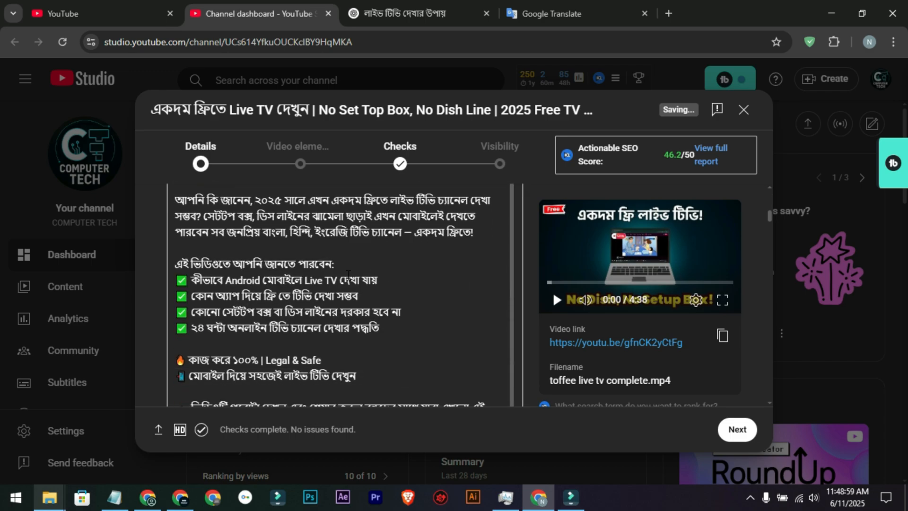
scroll(262, 289, "up", 10)
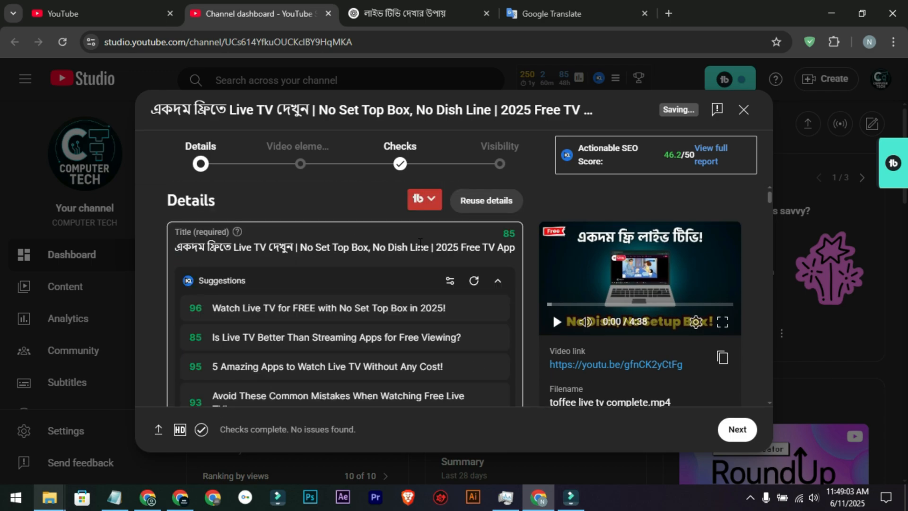
scroll(349, 259, "down", 4)
scroll(348, 331, "down", 1)
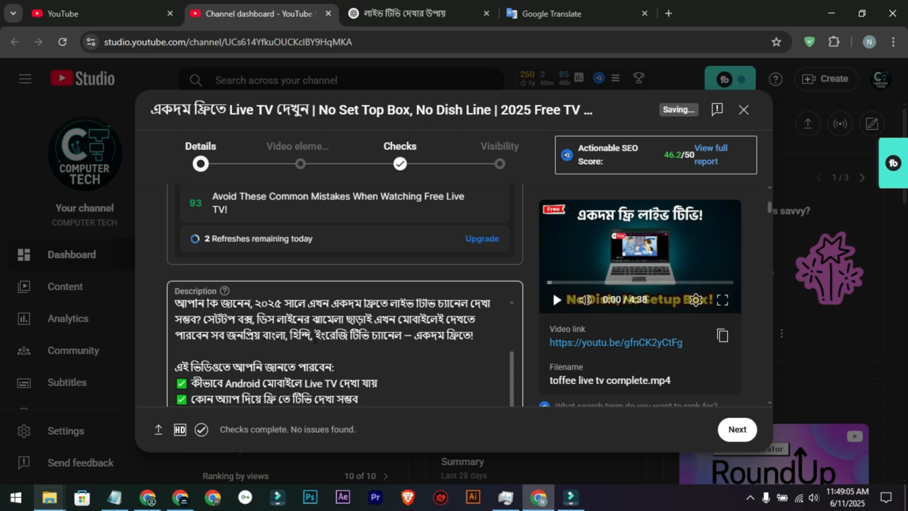
scroll(315, 338, "down", 10)
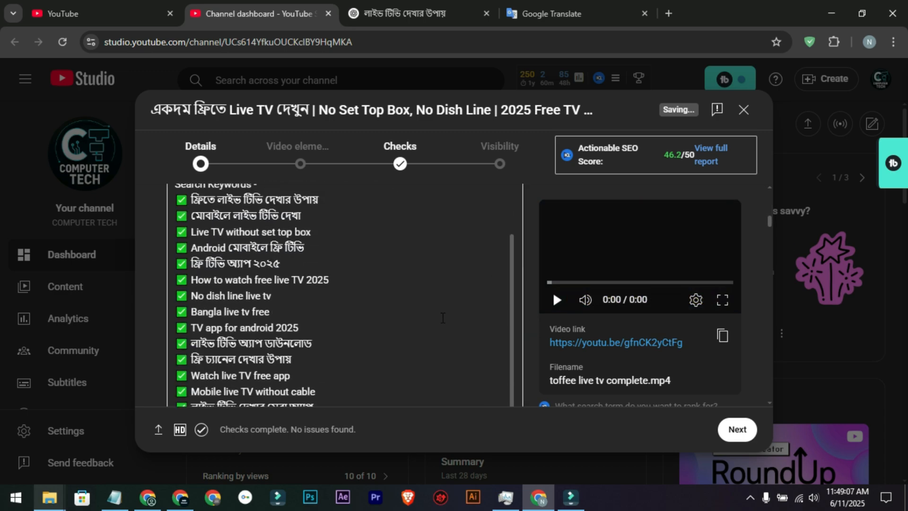
scroll(443, 317, "down", 10)
scroll(434, 308, "up", 3)
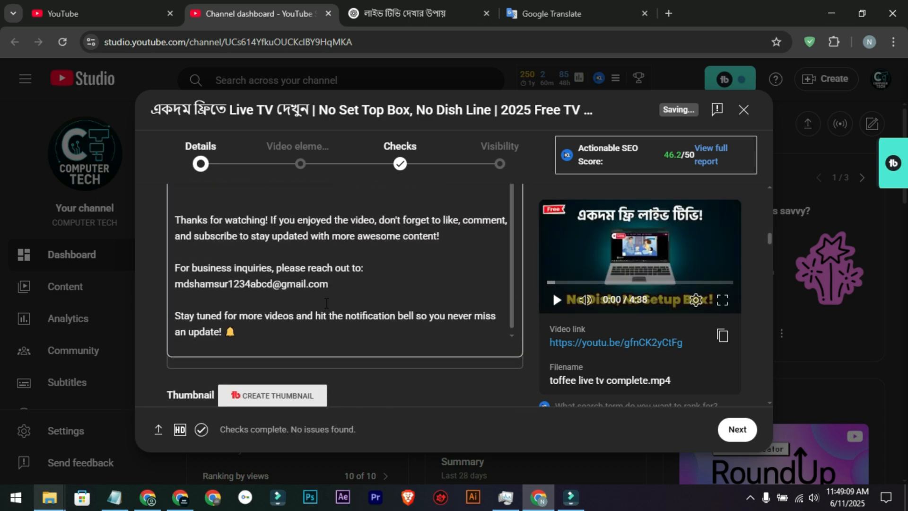
scroll(326, 302, "up", 1)
scroll(326, 303, "down", 1)
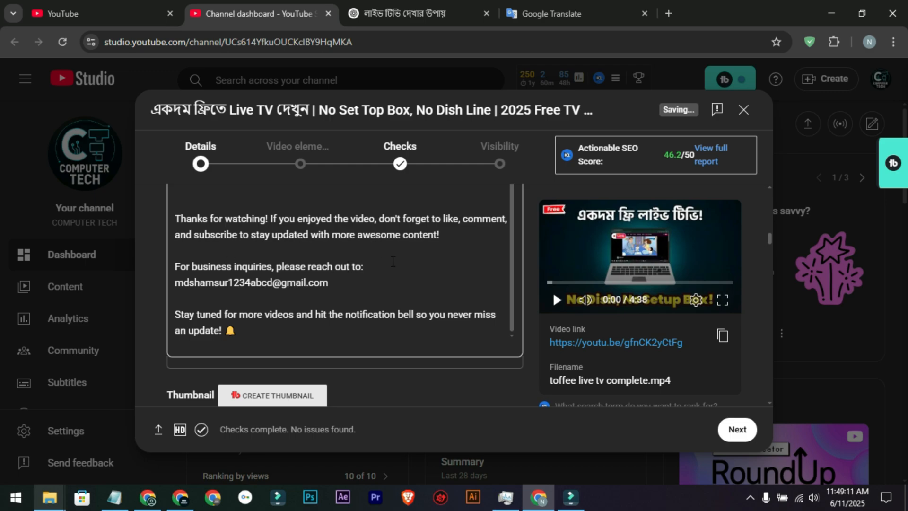
Step: Check the business contact e-mail at the end of the description and look over the thumbnail section
left_click_drag(392, 261, 169, 282)
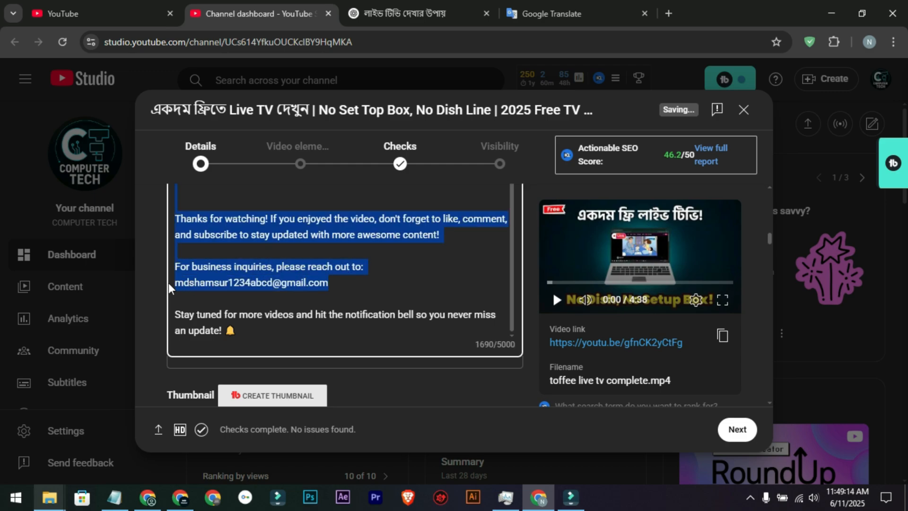
triple_click(175, 282)
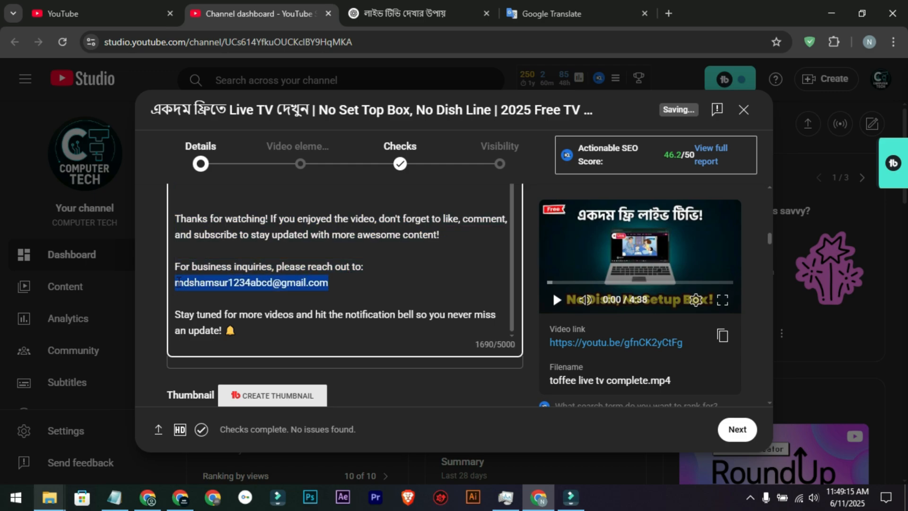
left_click(335, 282)
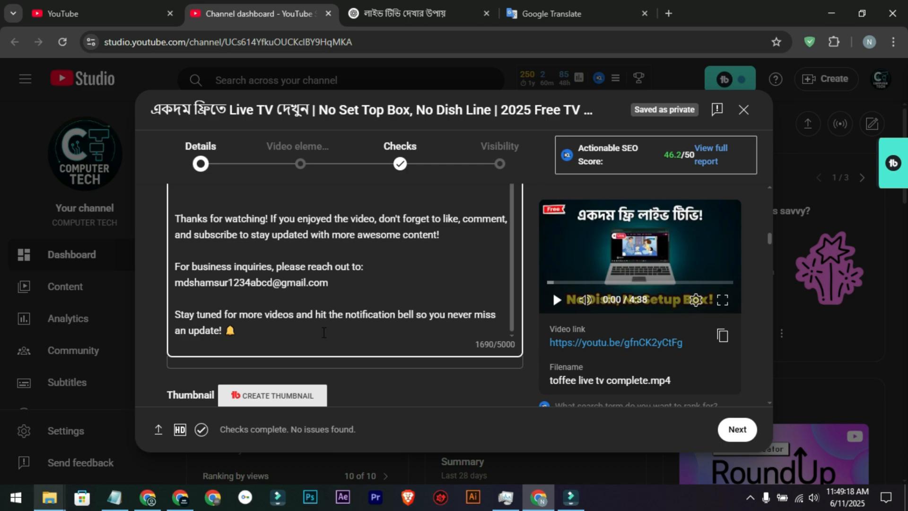
scroll(374, 337, "down", 1)
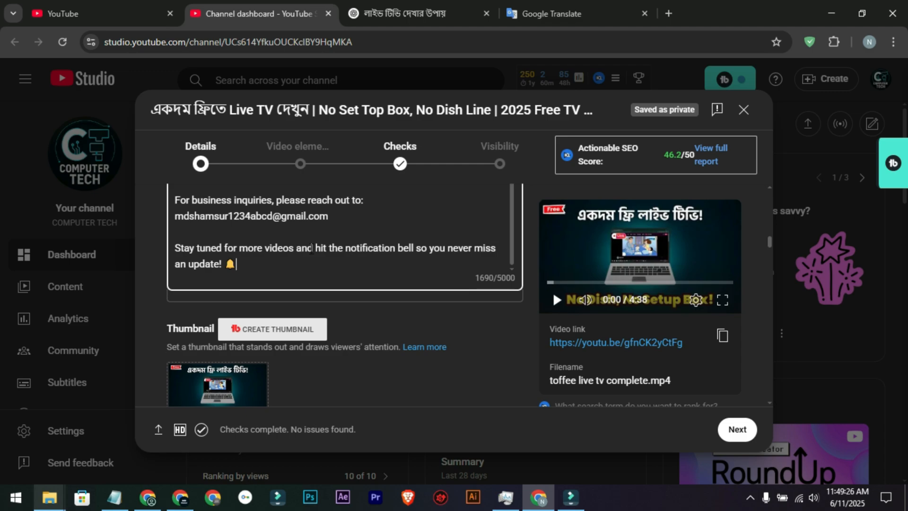
scroll(384, 268, "down", 5)
scroll(384, 268, "up", 2)
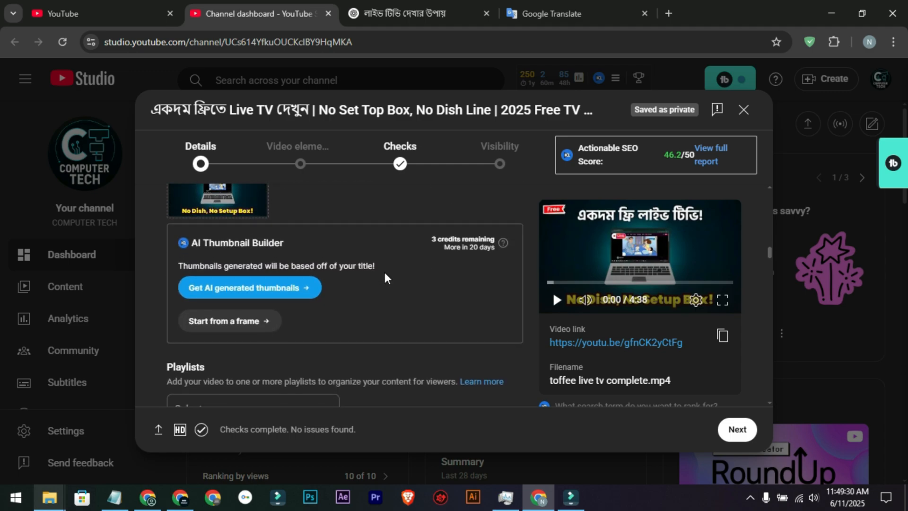
Step: Mark the video as made for kids, and switch the audience back to "No, it's not made for kids"
scroll(385, 278, "down", 7)
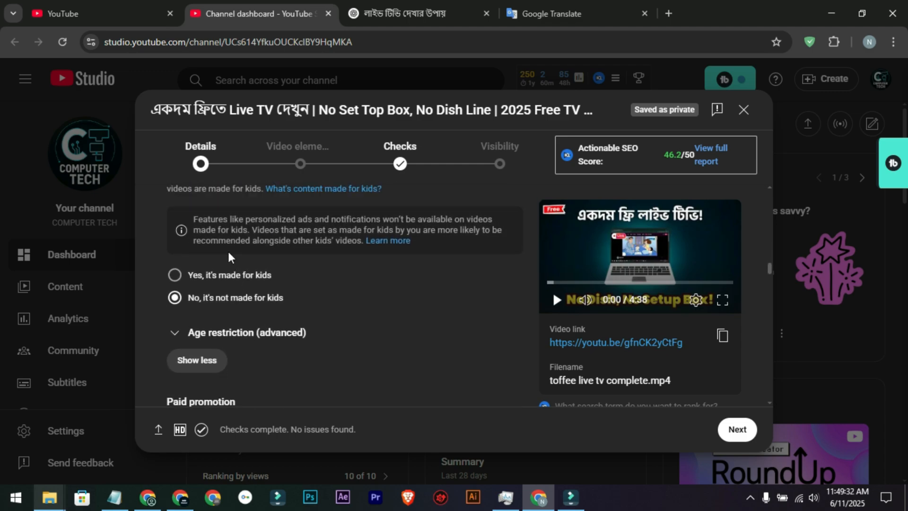
scroll(229, 253, "up", 1)
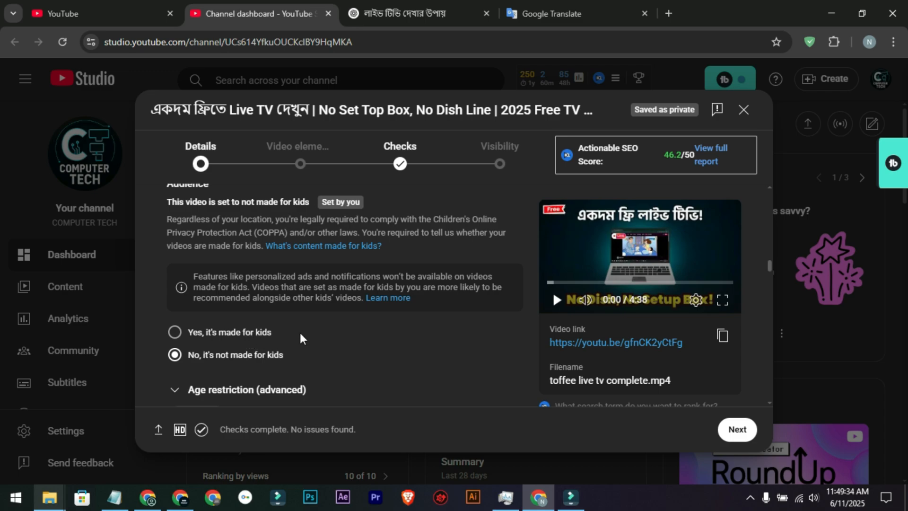
left_click(244, 333)
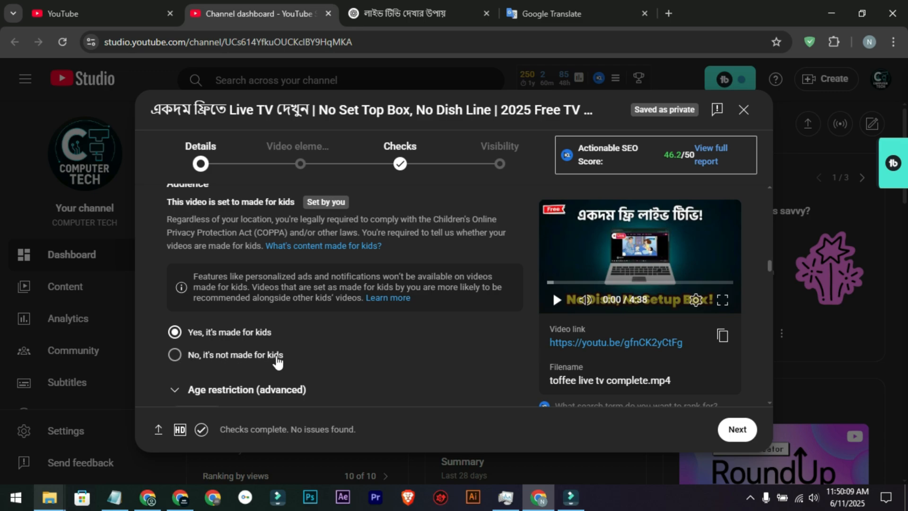
left_click(231, 363)
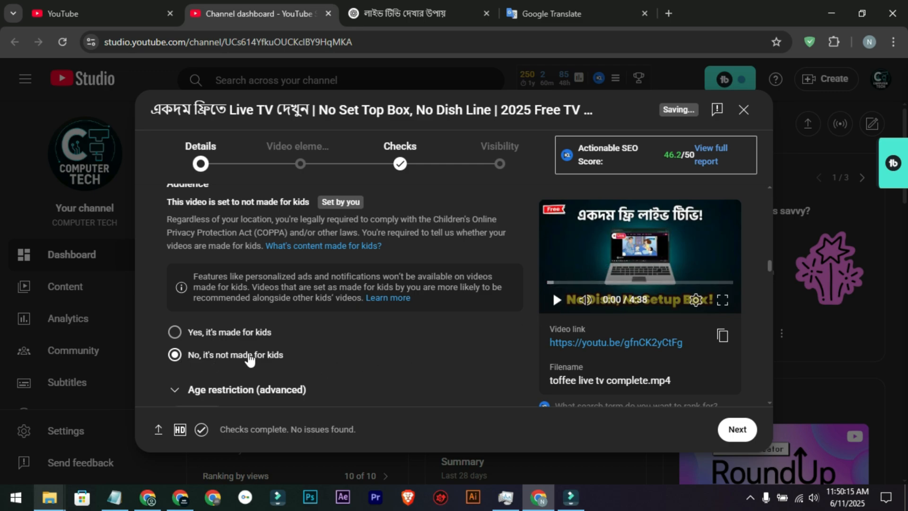
Step: Look over the advanced age restriction options for the video and collapse them without changing the selection
scroll(245, 331, "down", 1)
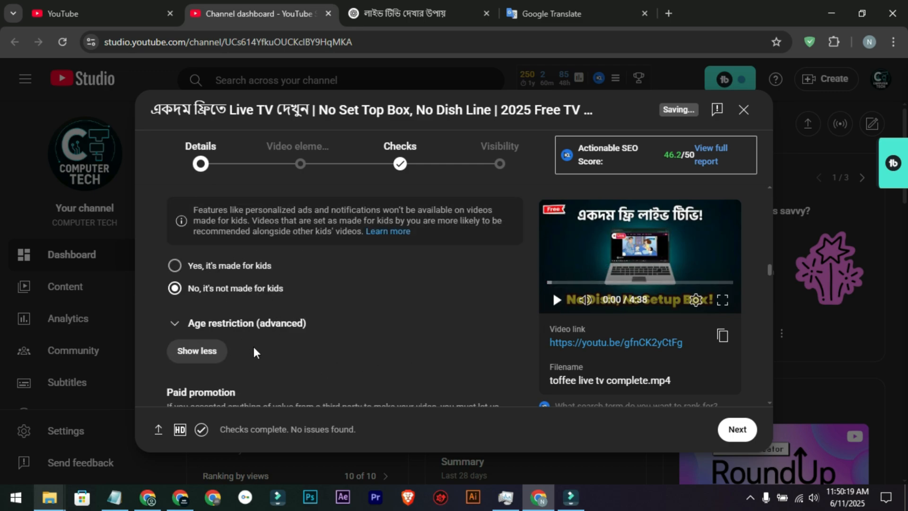
scroll(254, 347, "down", 1)
left_click(207, 259)
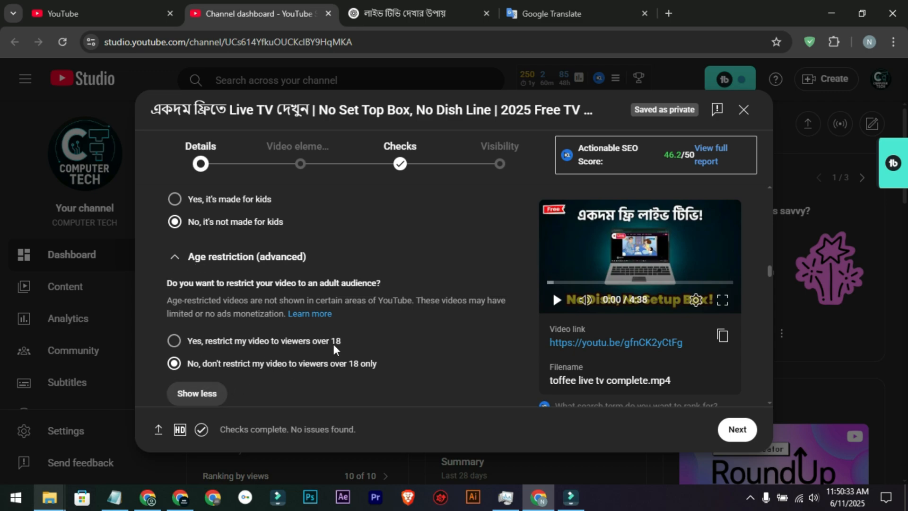
left_click(208, 258)
Step: Read the altered content question and answer it with No
scroll(255, 295, "down", 4)
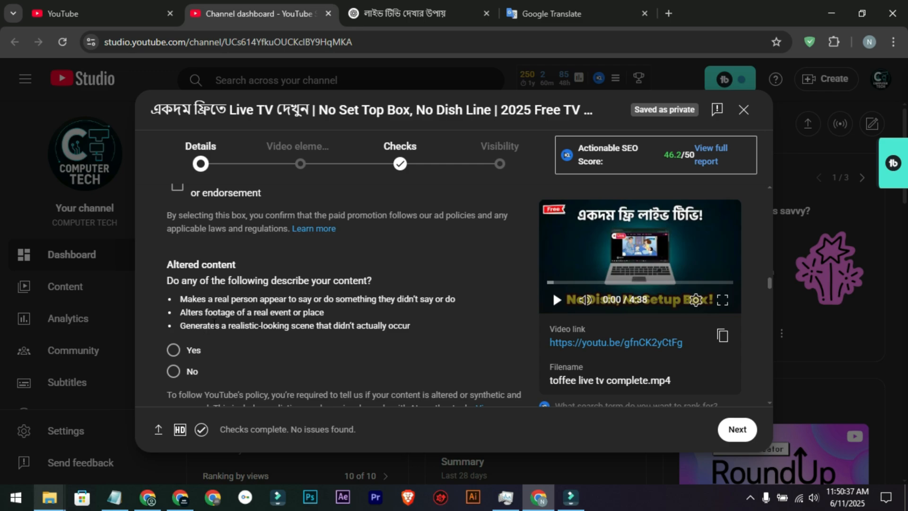
scroll(237, 303, "down", 1)
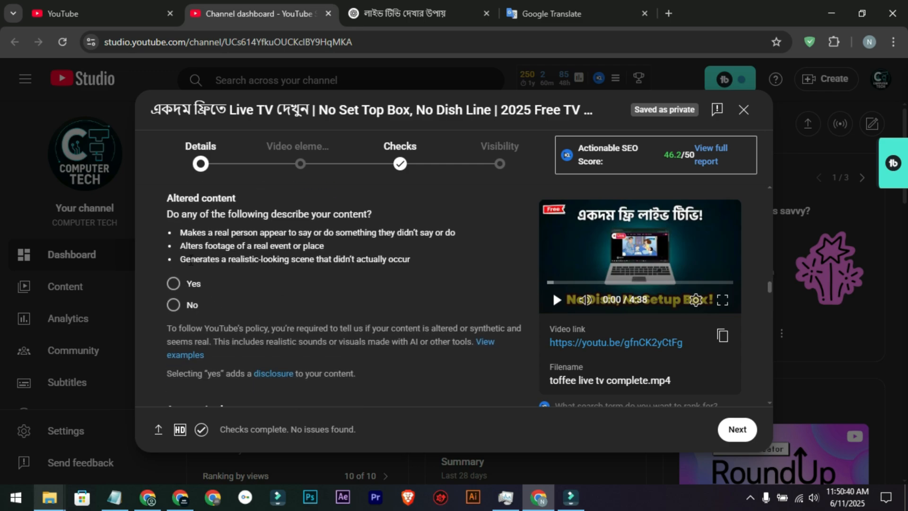
scroll(237, 234, "up", 1)
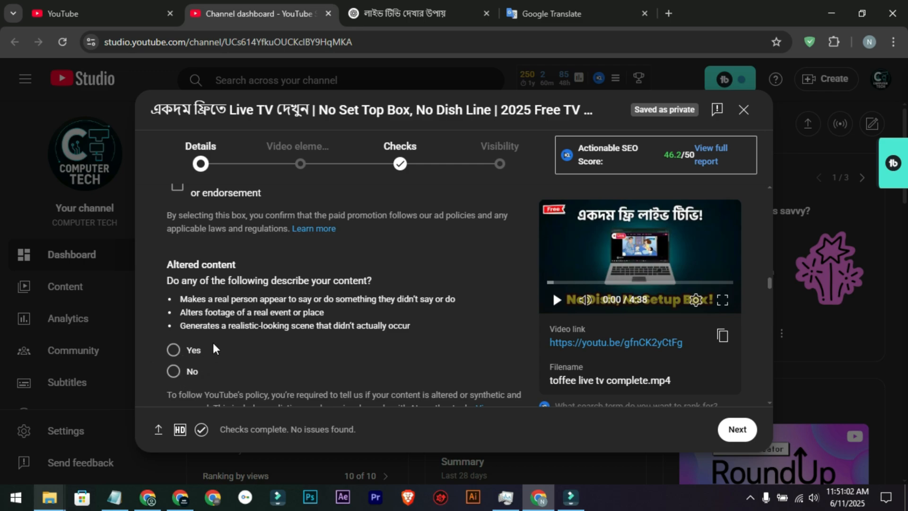
left_click_drag(166, 265, 236, 264)
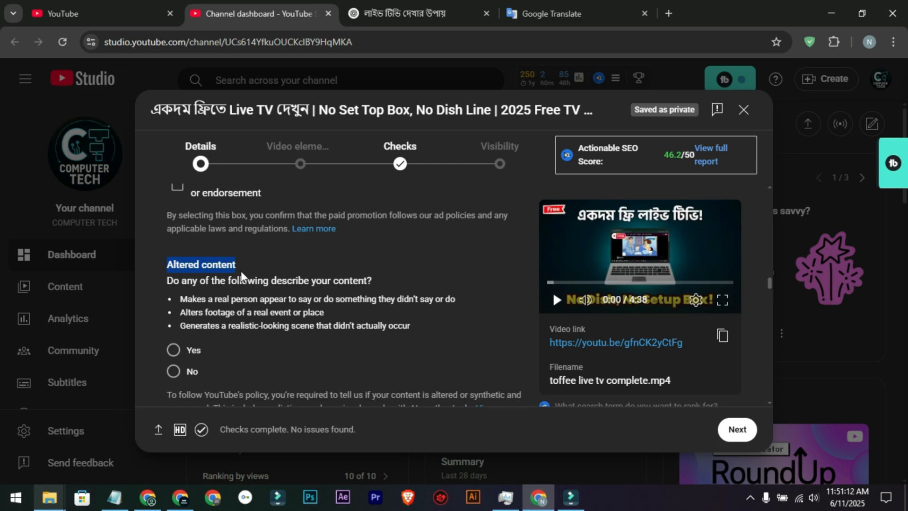
left_click(215, 267)
scroll(221, 265, "down", 1)
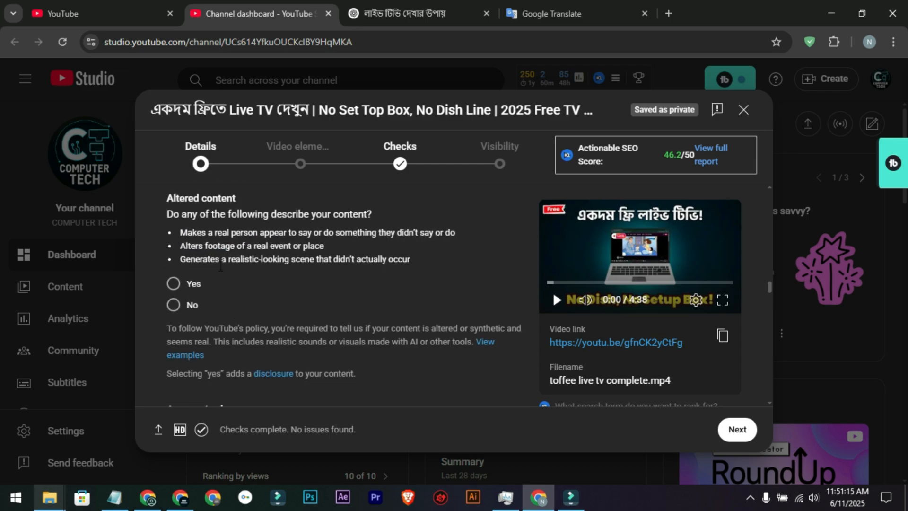
left_click(194, 306)
Step: Review the settings from automatic chapters to Shorts remixing and look through the category list, leaving Science & Technology selected
scroll(215, 267, "down", 3)
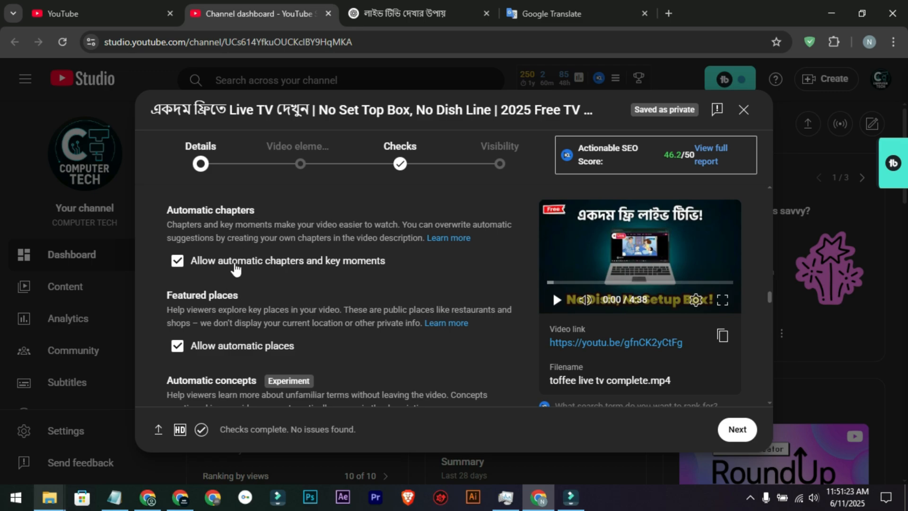
scroll(228, 299, "down", 2)
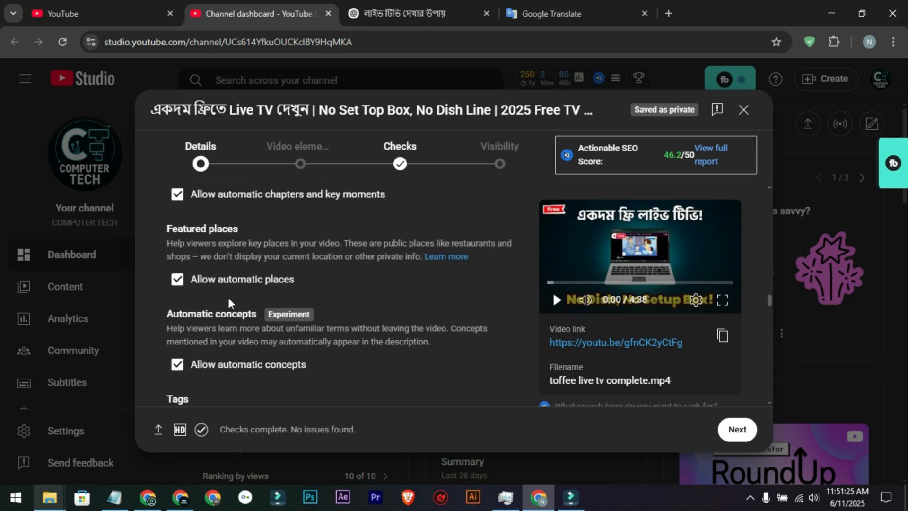
scroll(228, 299, "down", 4)
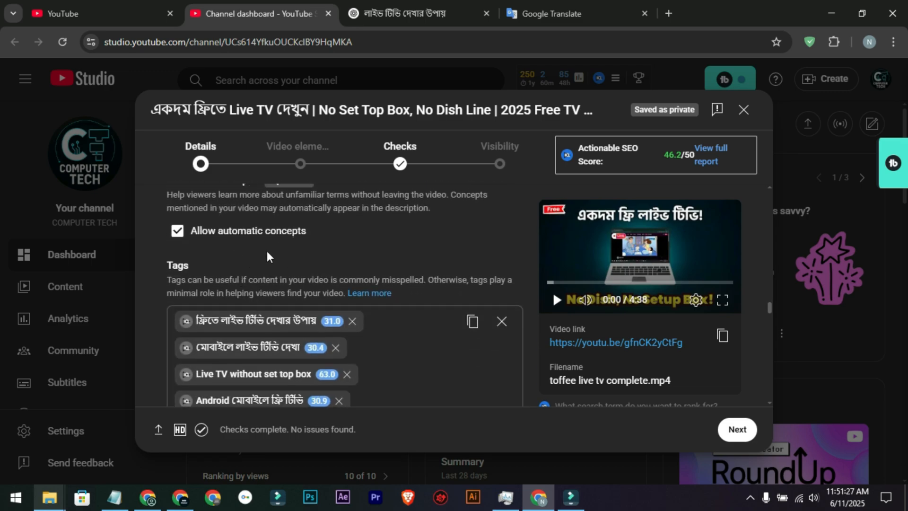
scroll(267, 252, "down", 15)
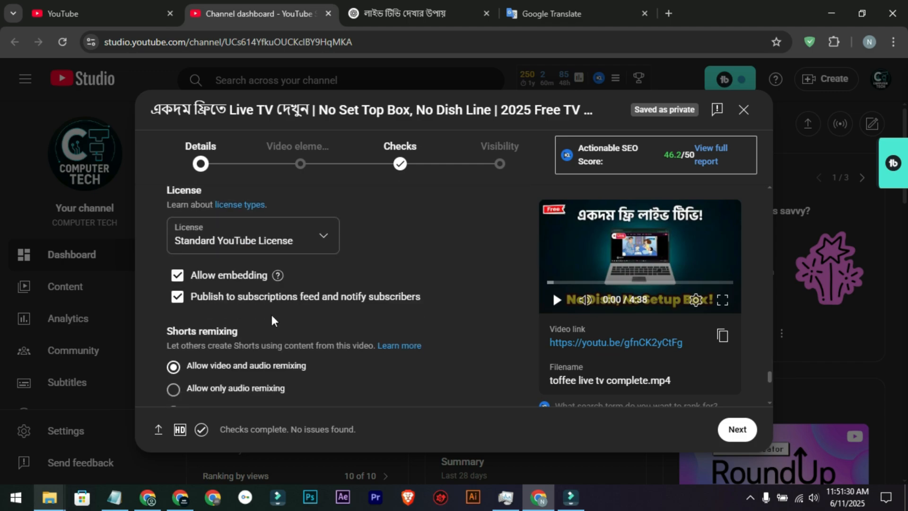
scroll(271, 319, "down", 5)
scroll(236, 331, "up", 1)
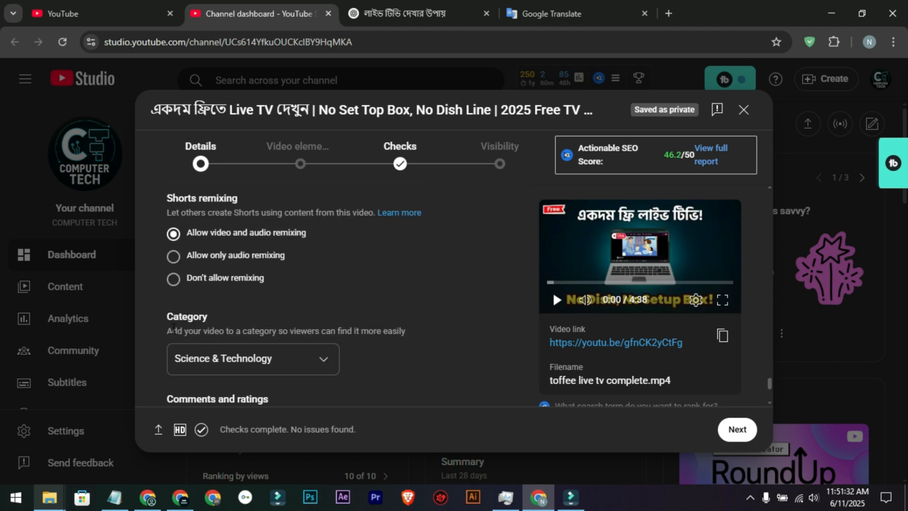
left_click(274, 345)
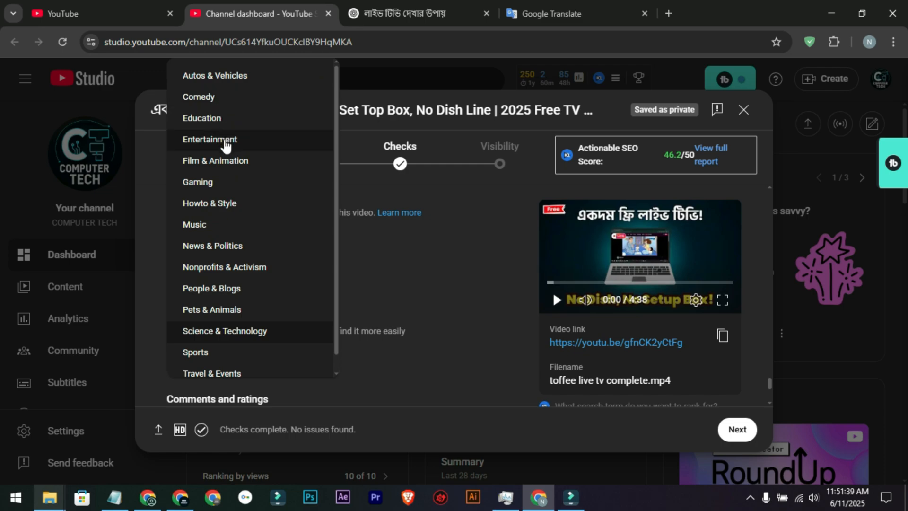
scroll(228, 315, "down", 1)
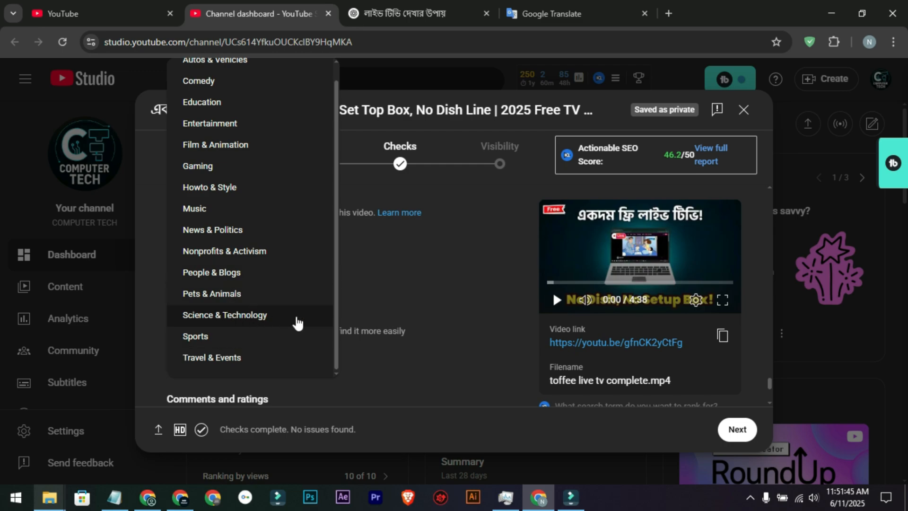
left_click(421, 308)
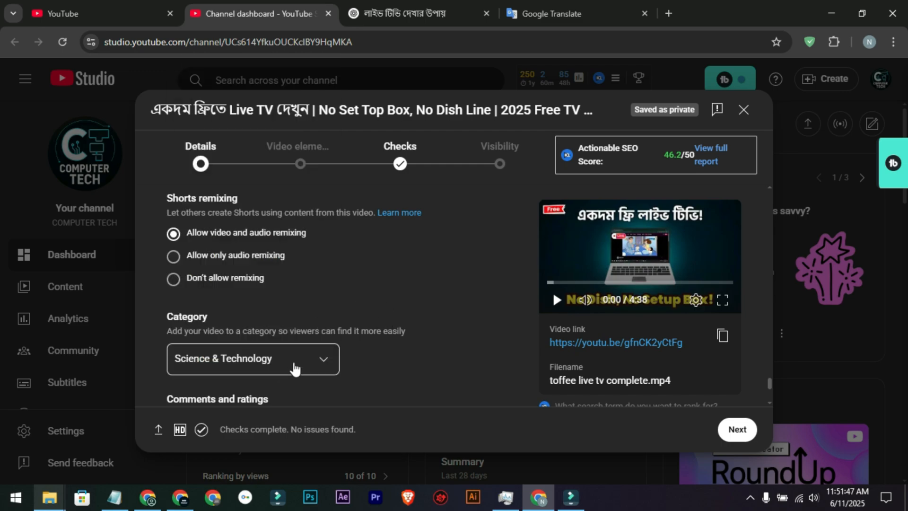
Step: Look over the comments and ratings settings and the comment moderation levels, keeping moderation at Basic
scroll(294, 341, "down", 3)
left_click_drag(201, 229, 243, 231)
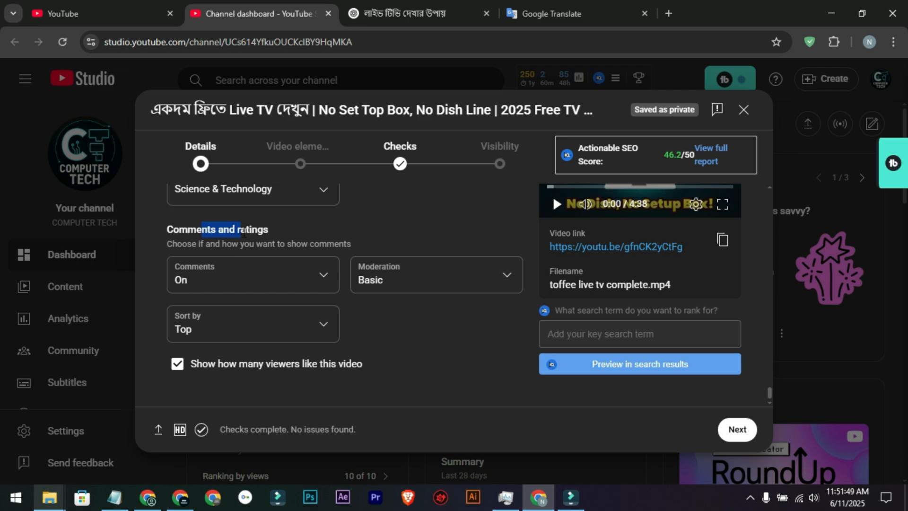
left_click(279, 238)
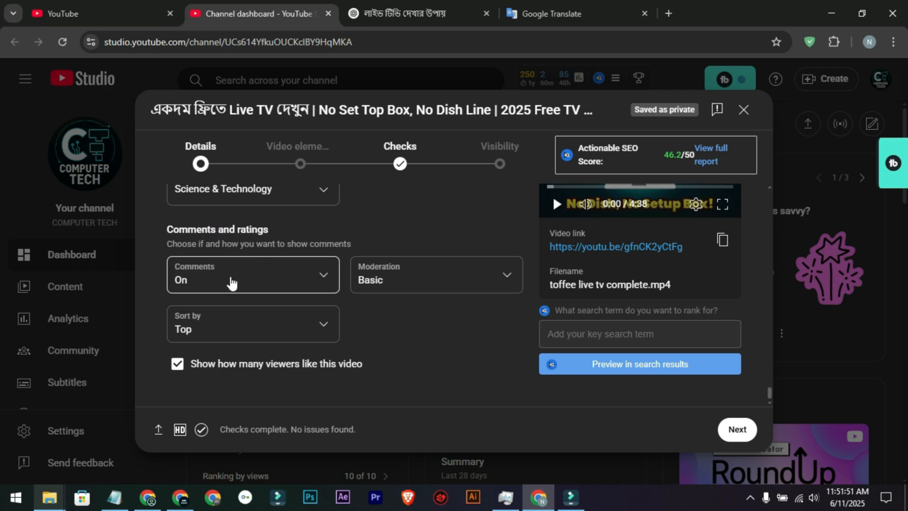
left_click(425, 286)
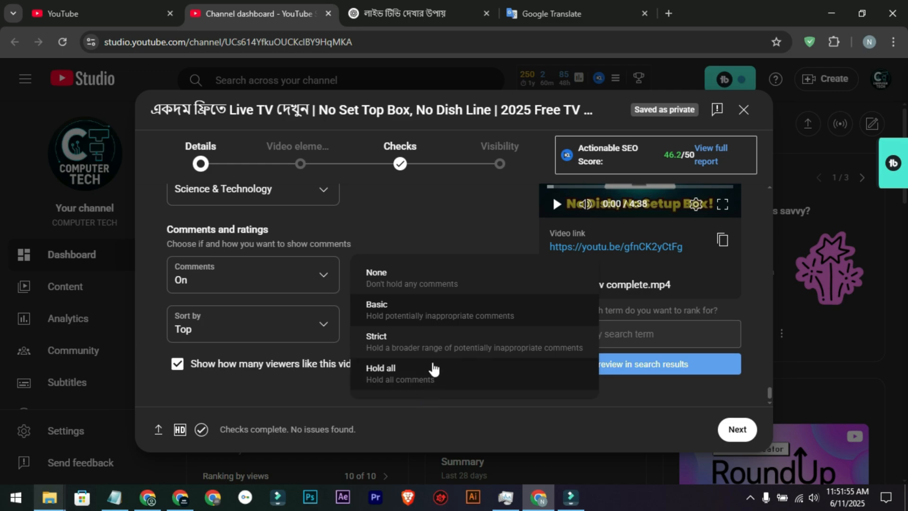
left_click(416, 314)
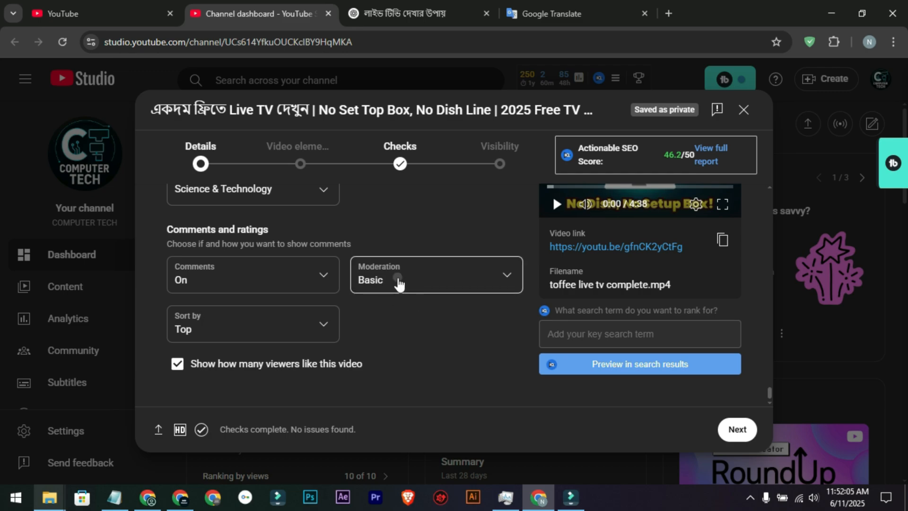
left_click(401, 284)
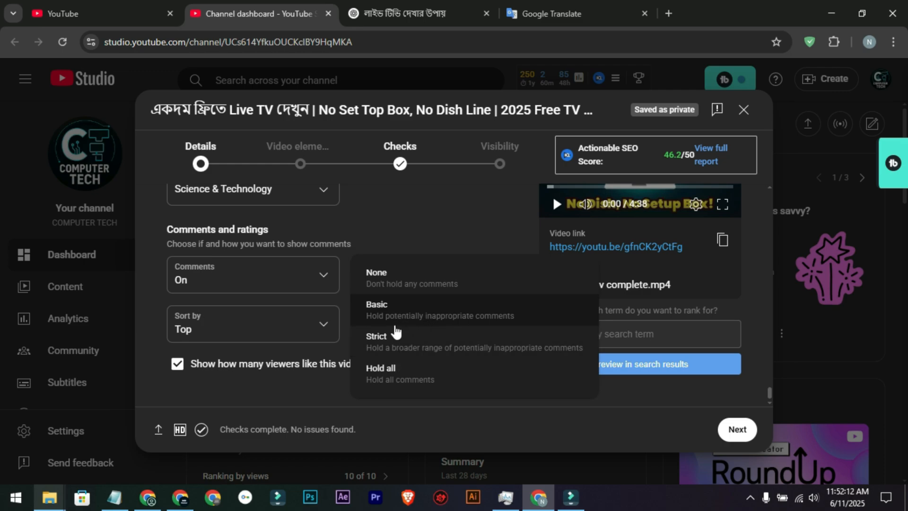
left_click(422, 236)
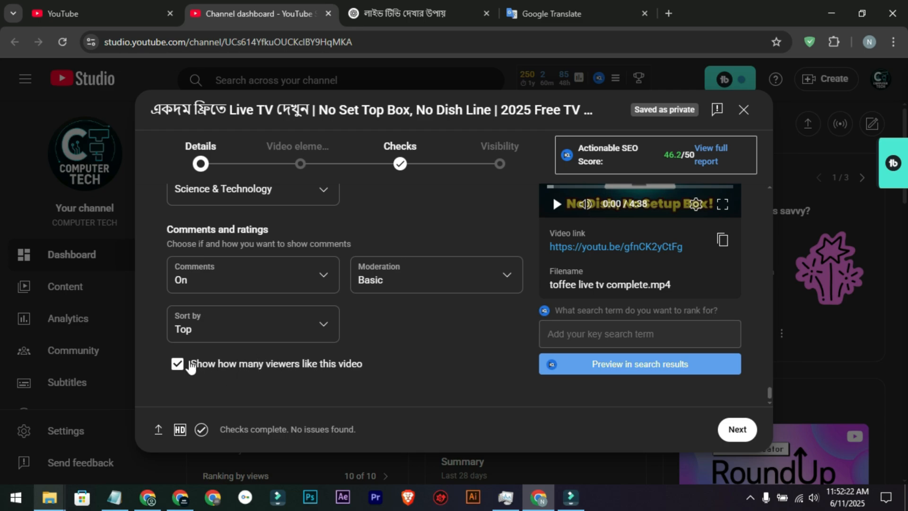
Step: Go to the Video elements stage and open the end screen editor through the import-from-video option
scroll(442, 284, "up", 15)
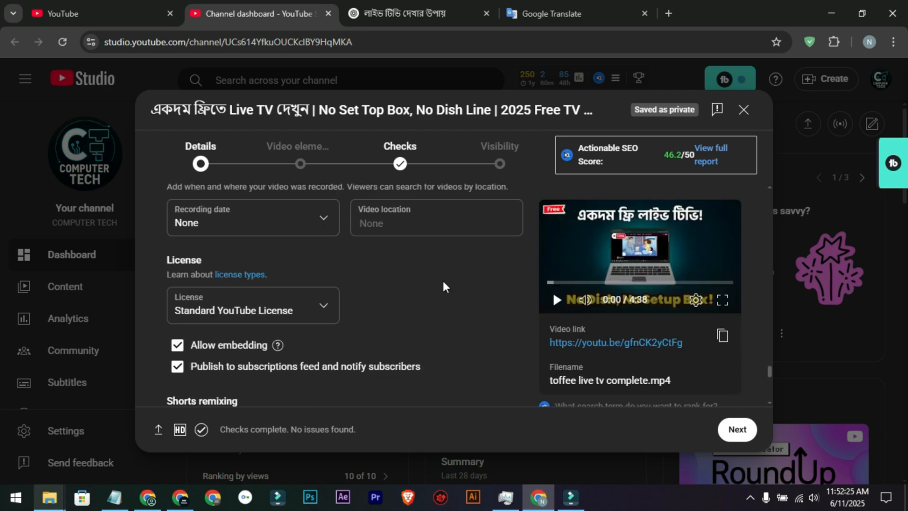
scroll(472, 279, "up", 20)
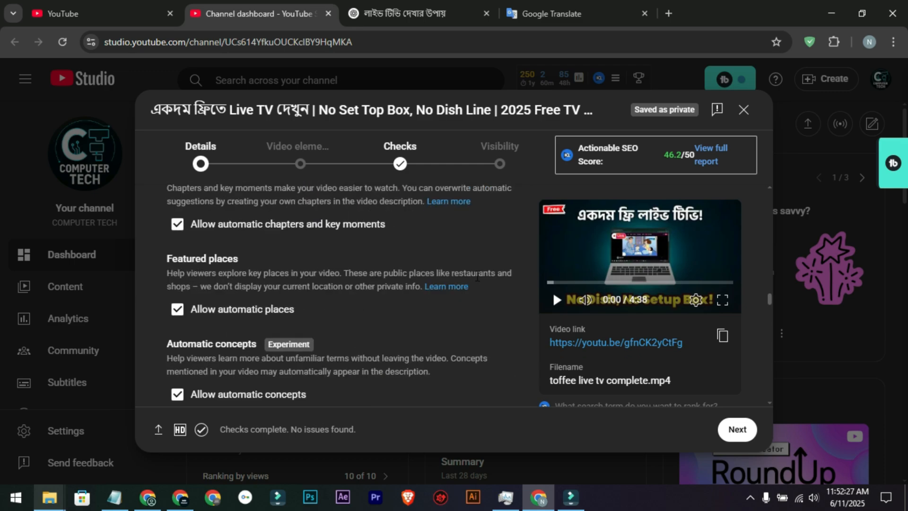
scroll(472, 274, "up", 10)
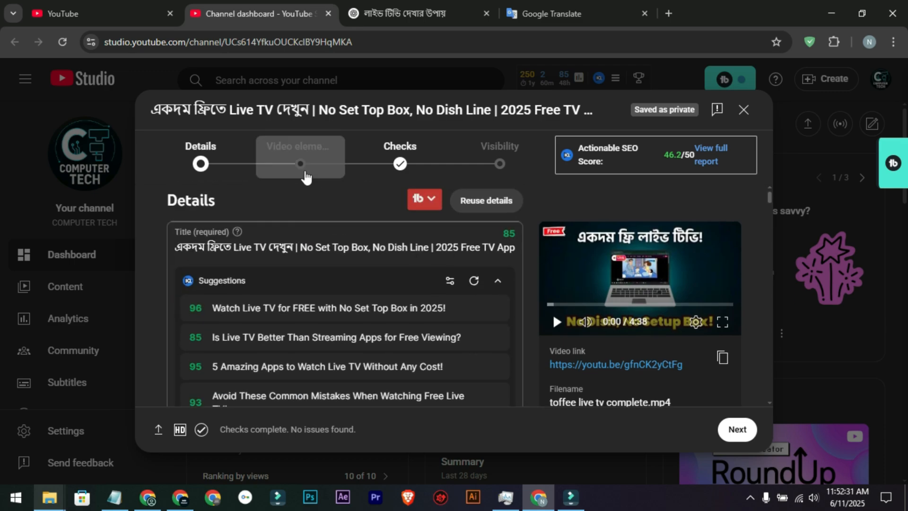
left_click(301, 167)
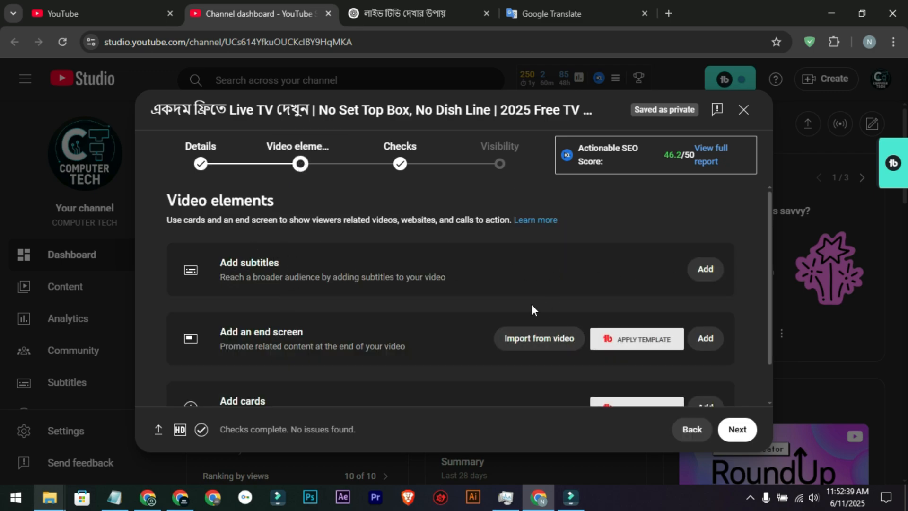
scroll(491, 306, "down", 1)
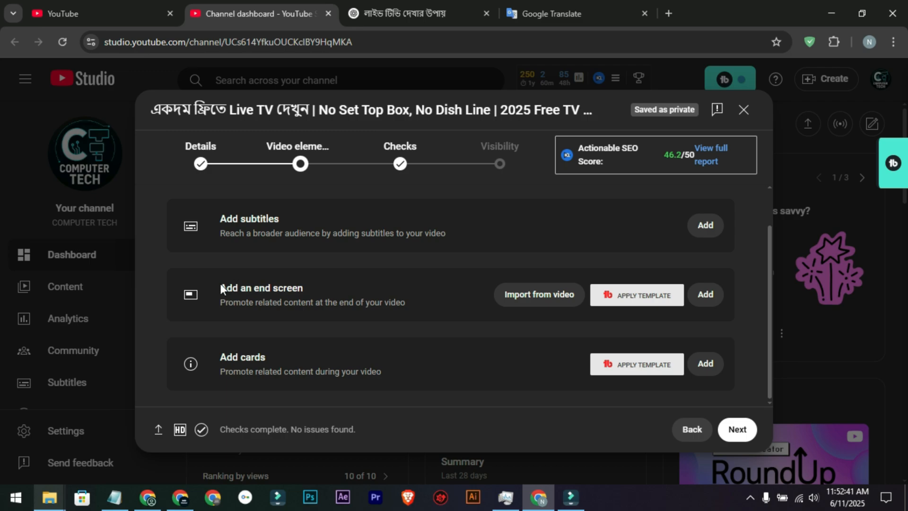
left_click_drag(221, 286, 337, 286)
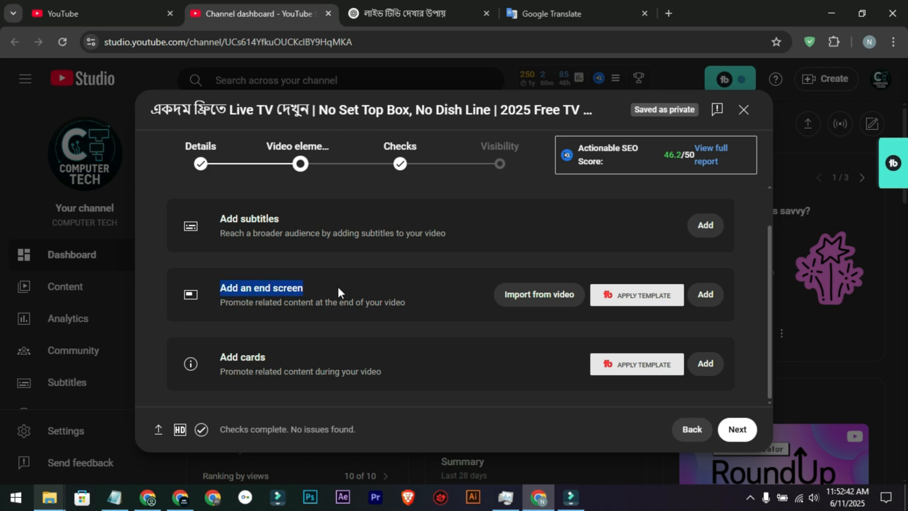
left_click(547, 297)
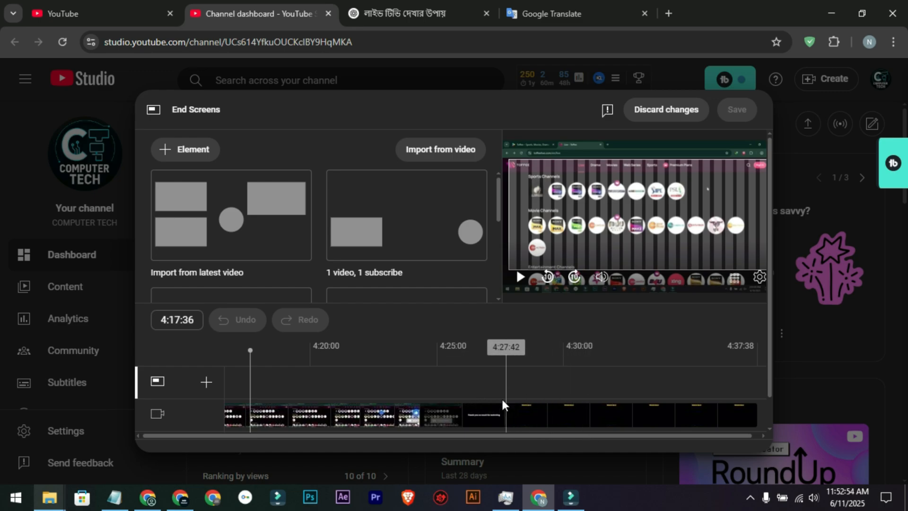
Step: Switch to the "Toffee live tv video upload" folder in File Explorer and lower the speaker volume to 20
mouse_move(53, 499)
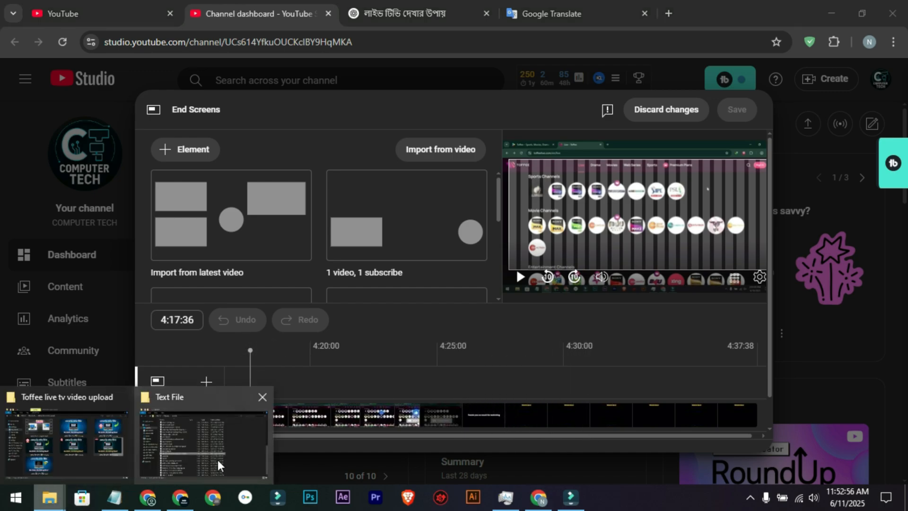
left_click(61, 446)
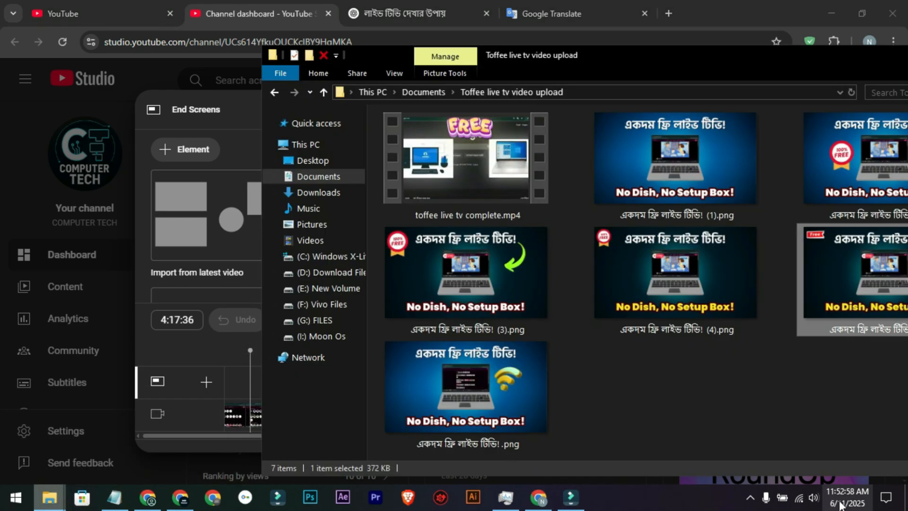
left_click(813, 497)
scroll(738, 426, "down", 9)
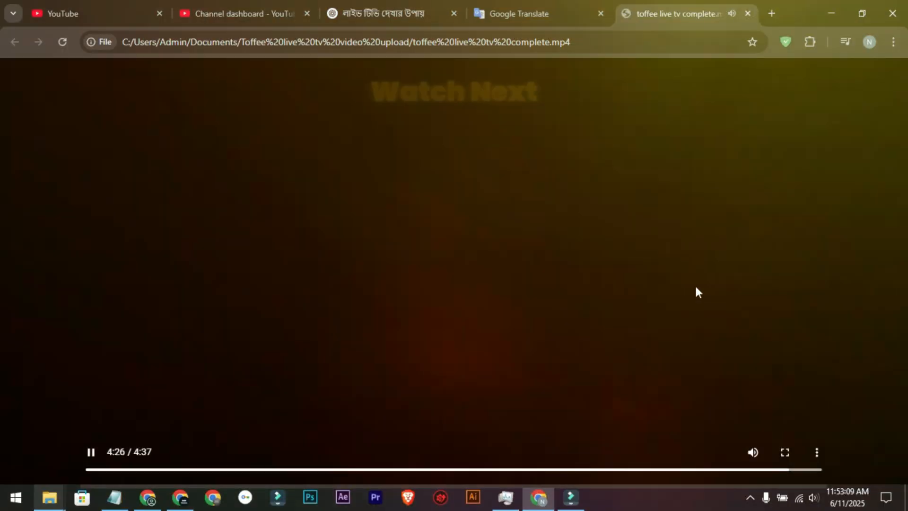
Step: Preview the finished video file, place the end screen playhead at 4:27:14 where Watch Next shows, and import the latest video's elements
left_click(656, 297)
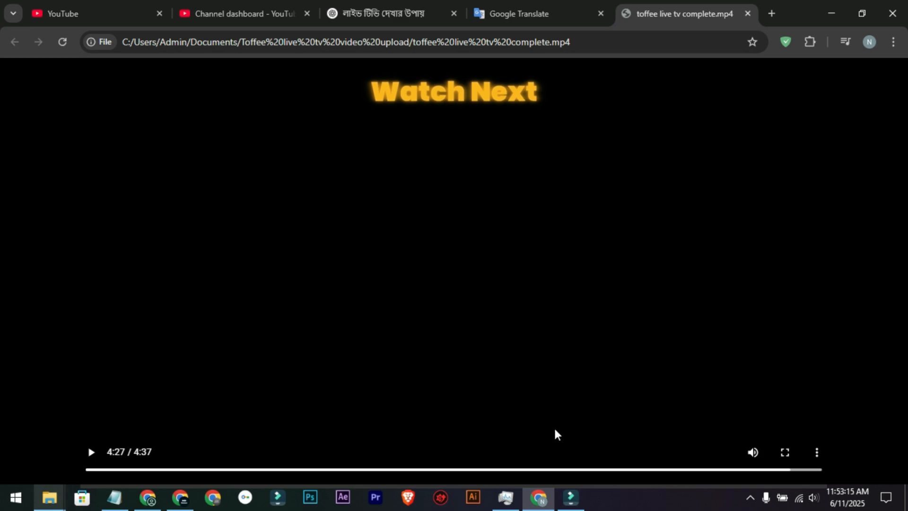
left_click(747, 13)
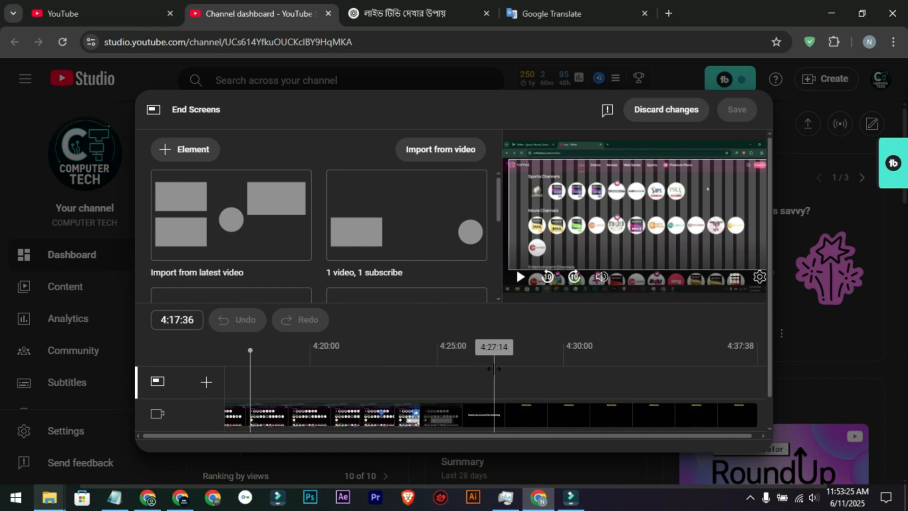
left_click(493, 369)
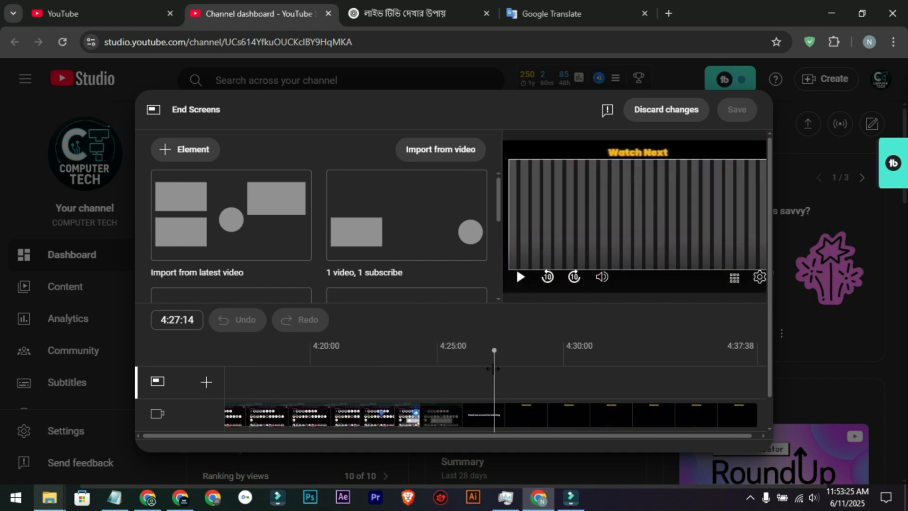
left_click(224, 221)
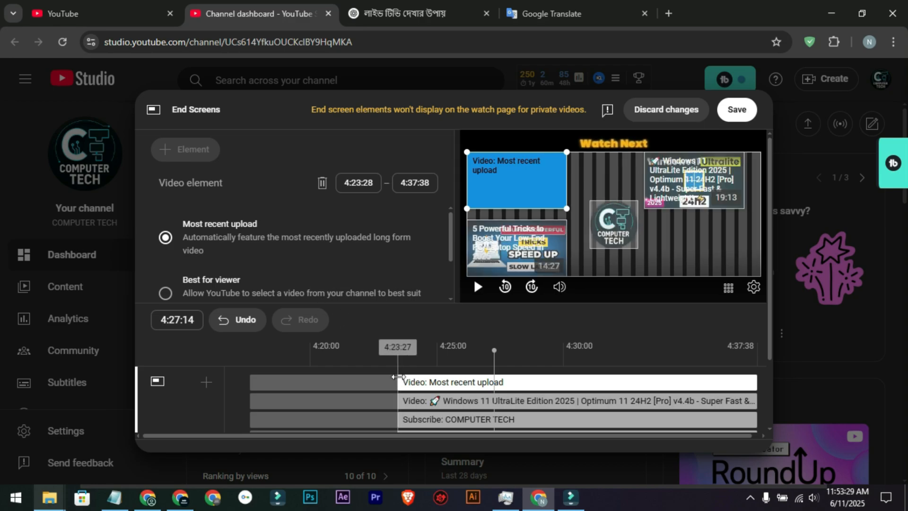
Step: Set the start of all three video elements and the subscribe element to about 4:27:13 on the end screen timeline
left_click_drag(404, 377, 492, 379)
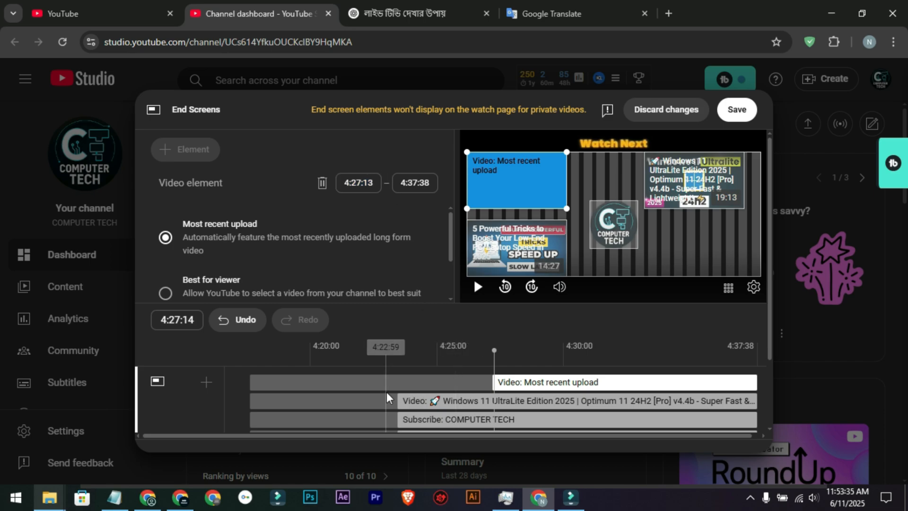
left_click(400, 395)
left_click_drag(398, 396, 489, 395)
scroll(473, 387, "down", 1)
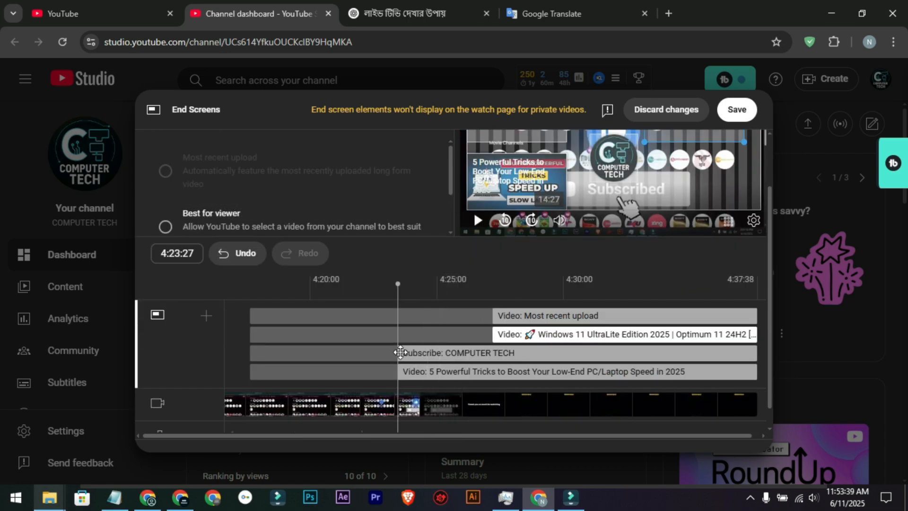
left_click_drag(398, 352, 492, 352)
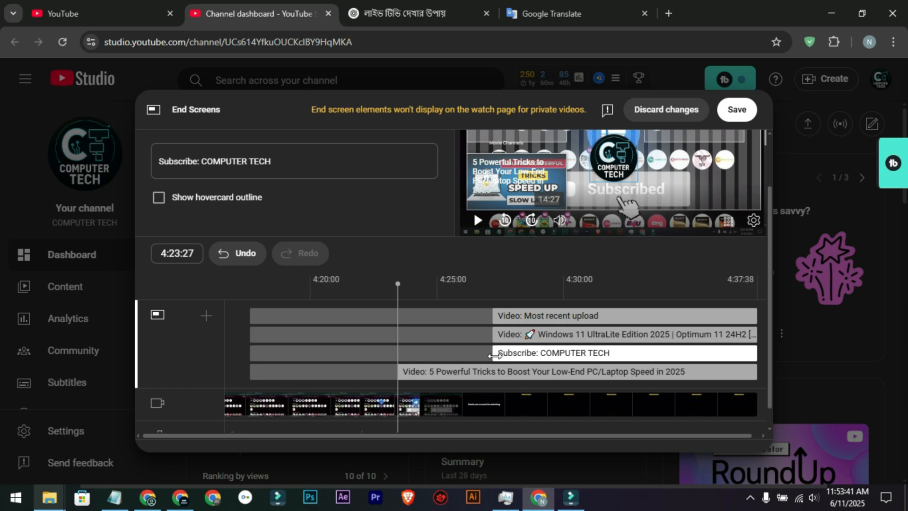
left_click_drag(409, 374, 492, 373)
scroll(393, 333, "up", 1)
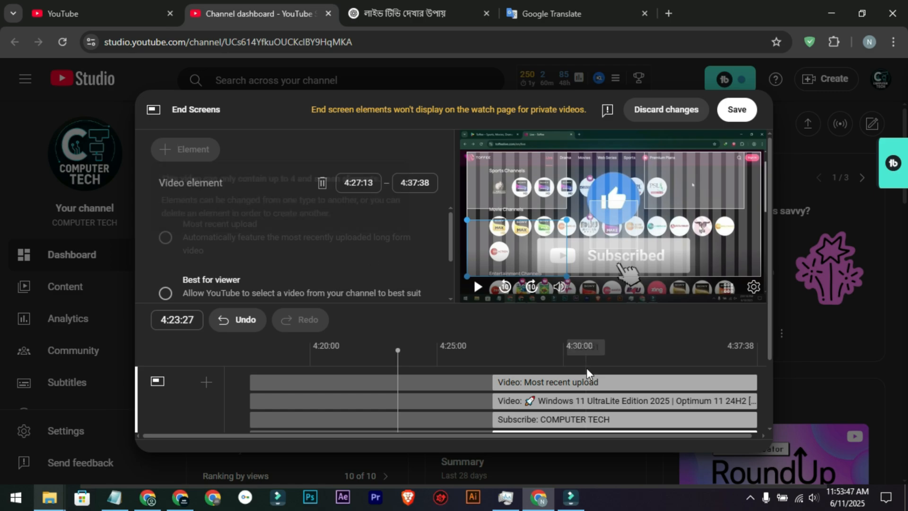
Step: Replace the "5 Powerful Tricks" end screen video with the "How to Make YouTube Thumbnails in Photopea" video
left_click(553, 382)
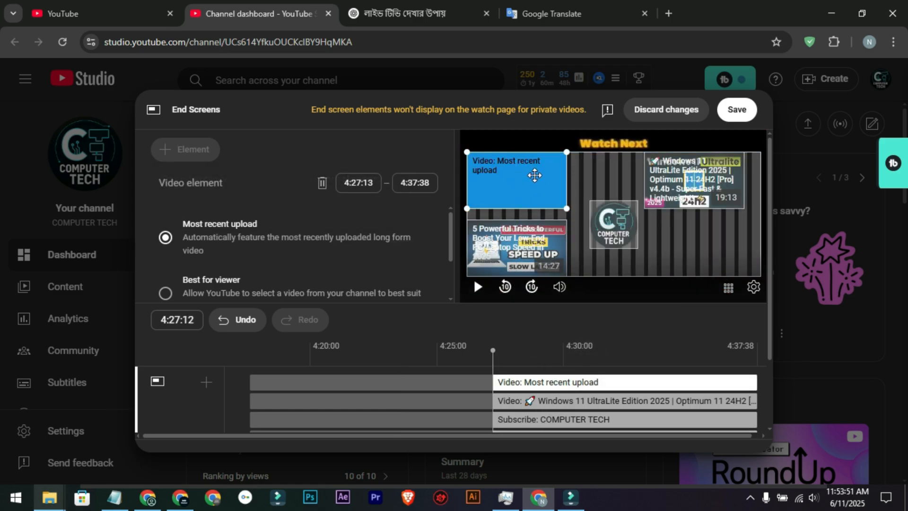
scroll(189, 246, "down", 2)
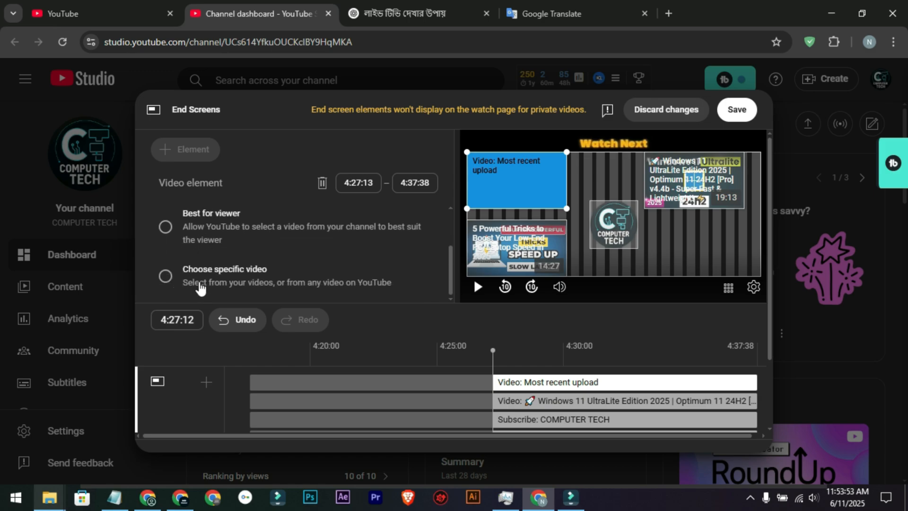
left_click(540, 243)
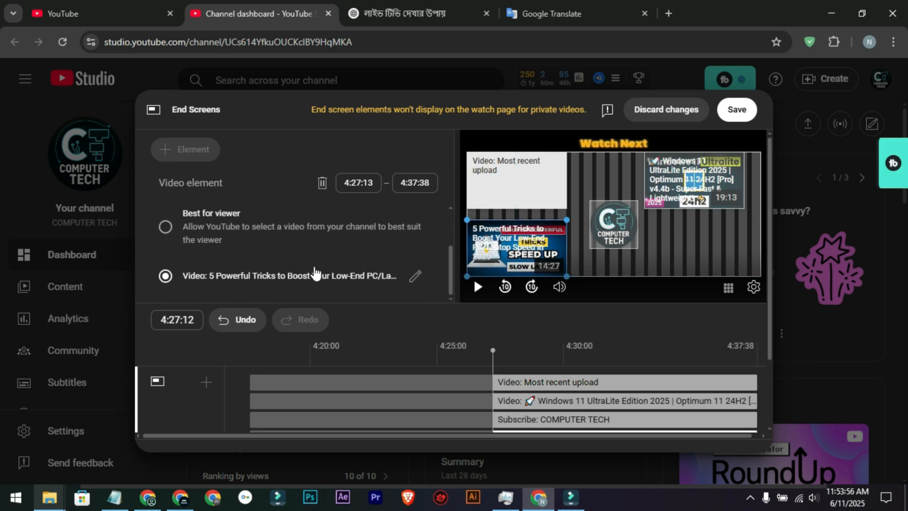
left_click(414, 275)
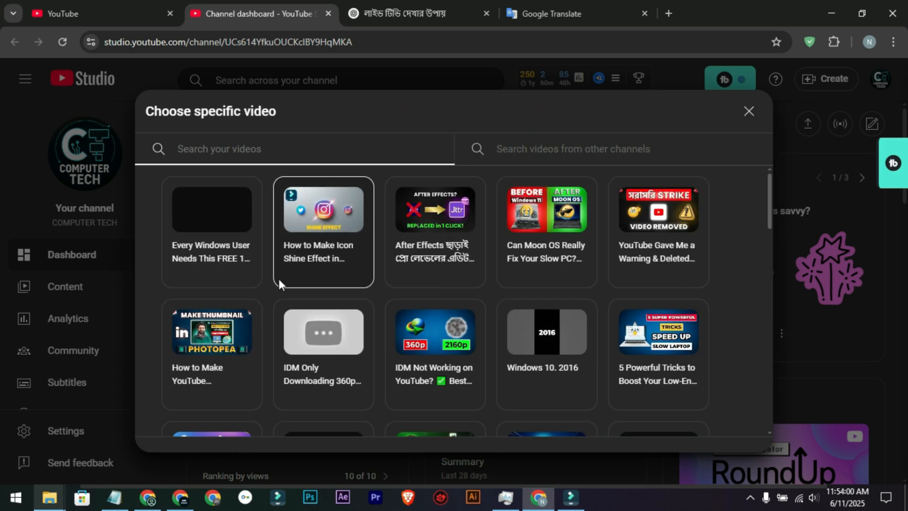
scroll(470, 313, "down", 1)
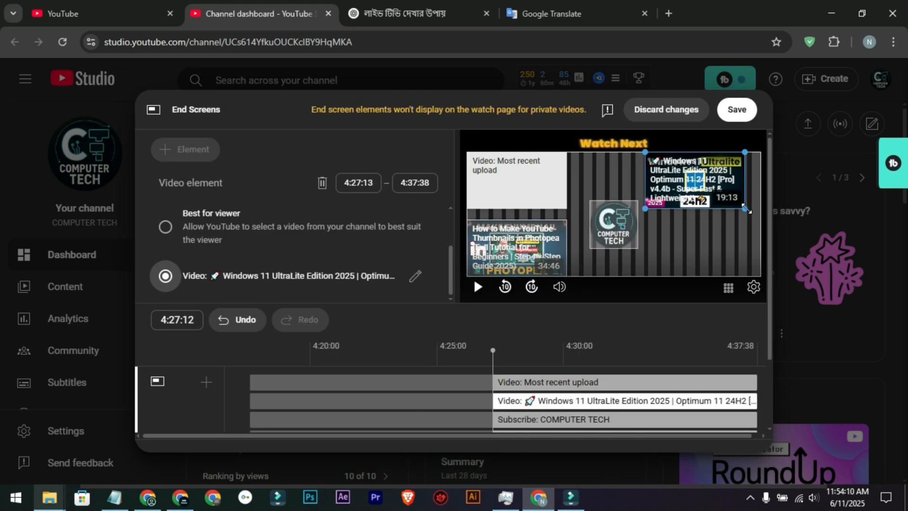
Step: Enlarge the Windows 11 UltraLite video element to the edge of the allowed area and save the end screen
left_click_drag(746, 208, 760, 217)
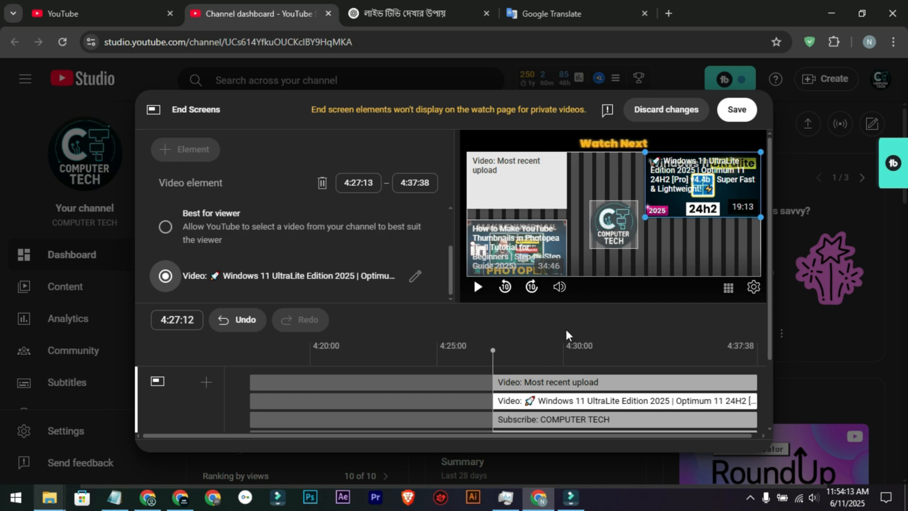
left_click(525, 350)
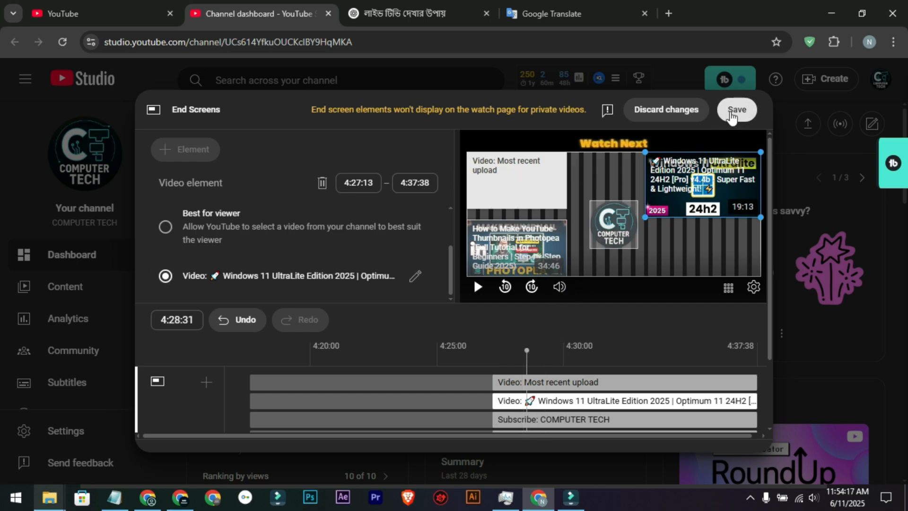
left_click(736, 110)
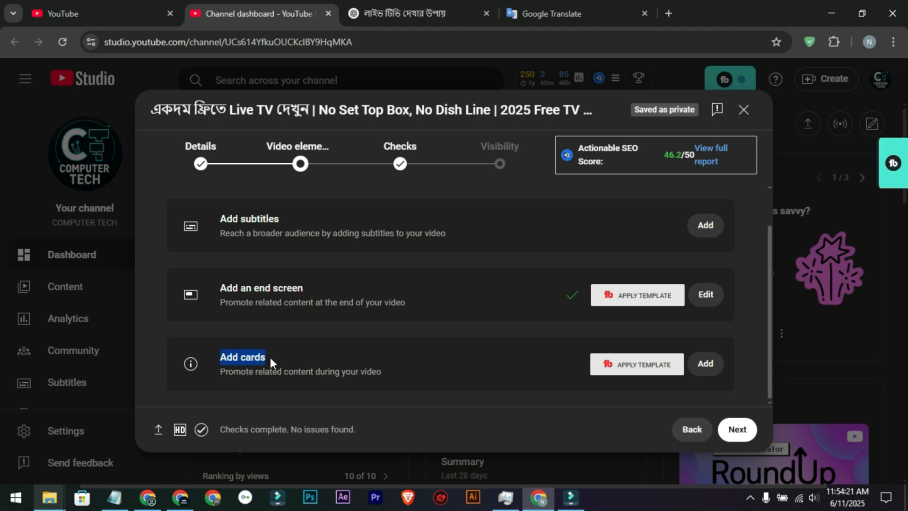
Step: Look over the card types and timeline in the cards editor, and leave it without adding a card
left_click(514, 358)
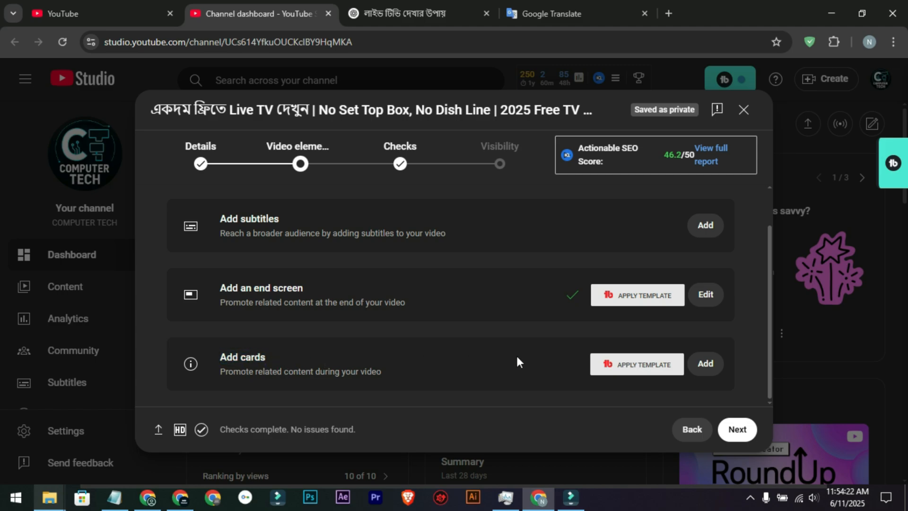
left_click(705, 364)
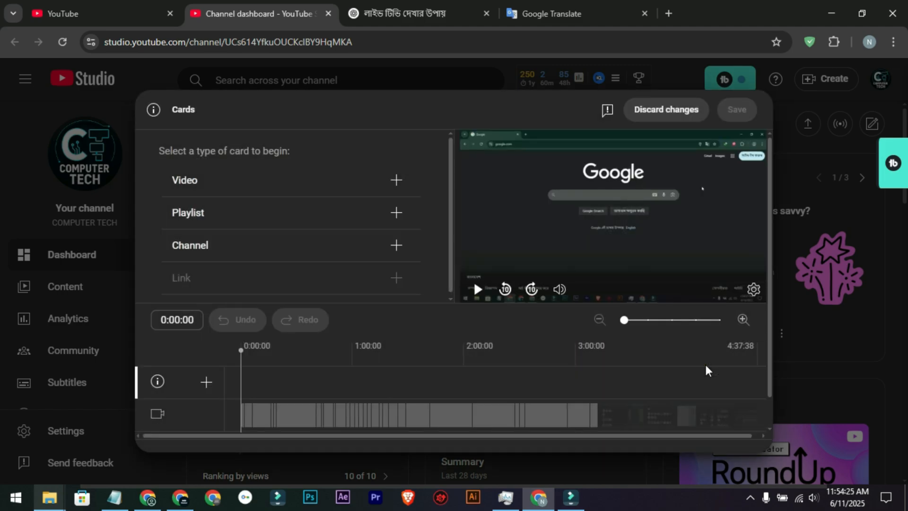
left_click(537, 376)
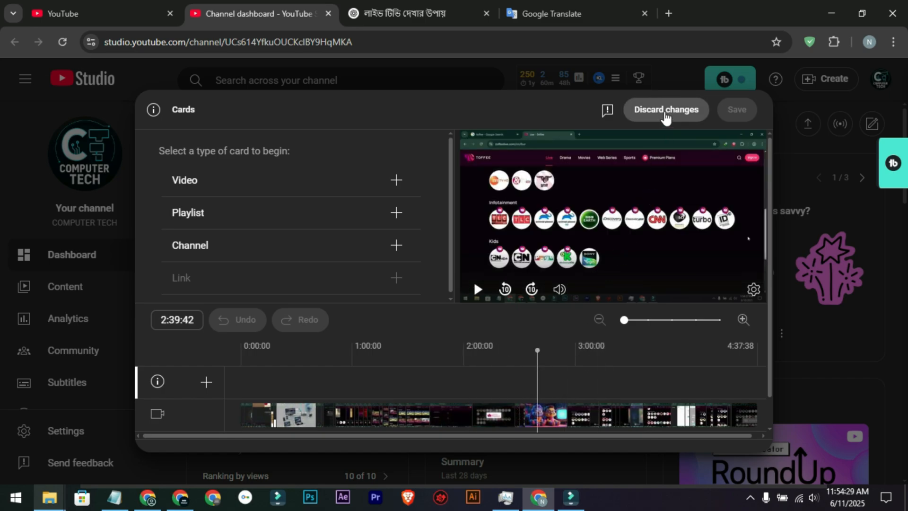
left_click(665, 114)
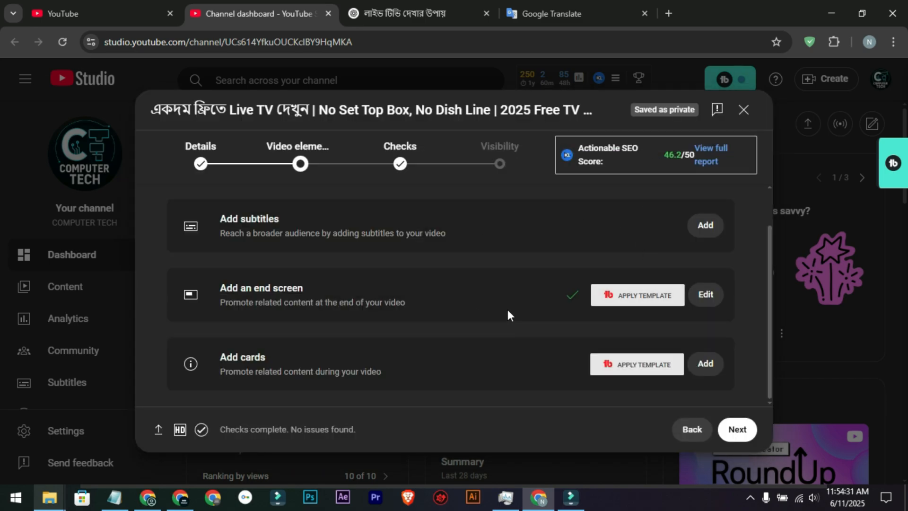
Step: Review the copyright result in the Checks stage and go on to the Visibility stage
left_click(383, 170)
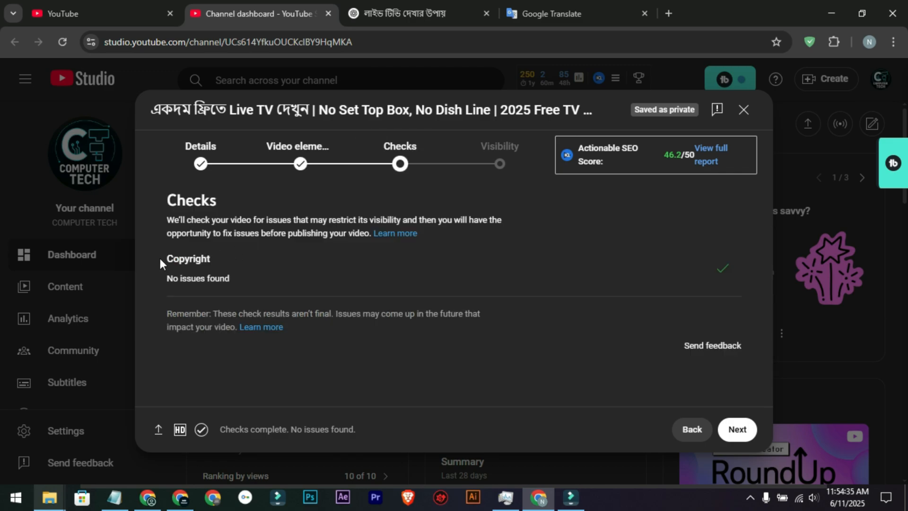
left_click_drag(160, 257, 208, 259)
left_click(285, 268)
left_click_drag(163, 288, 234, 289)
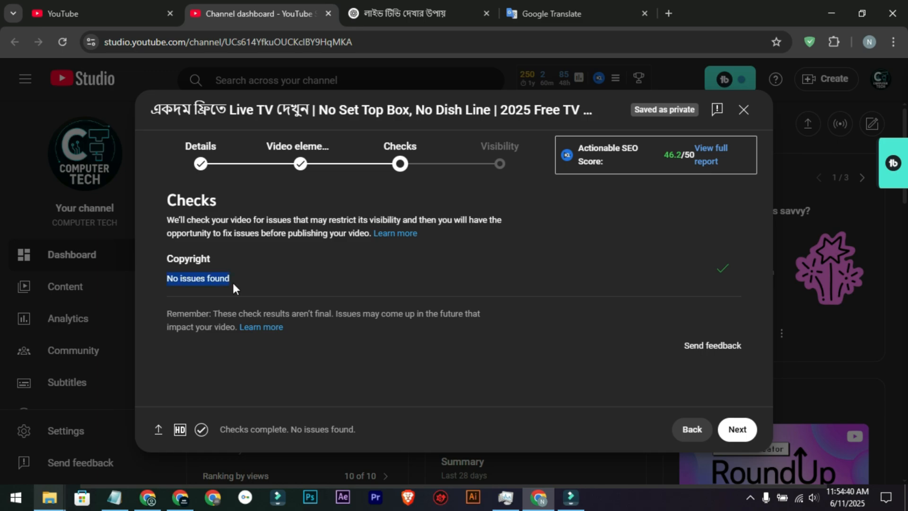
left_click(268, 279)
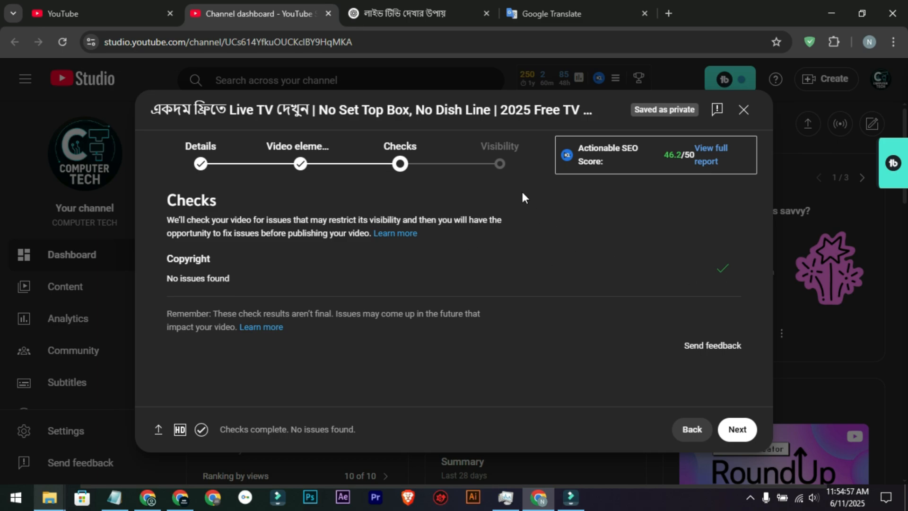
left_click(501, 156)
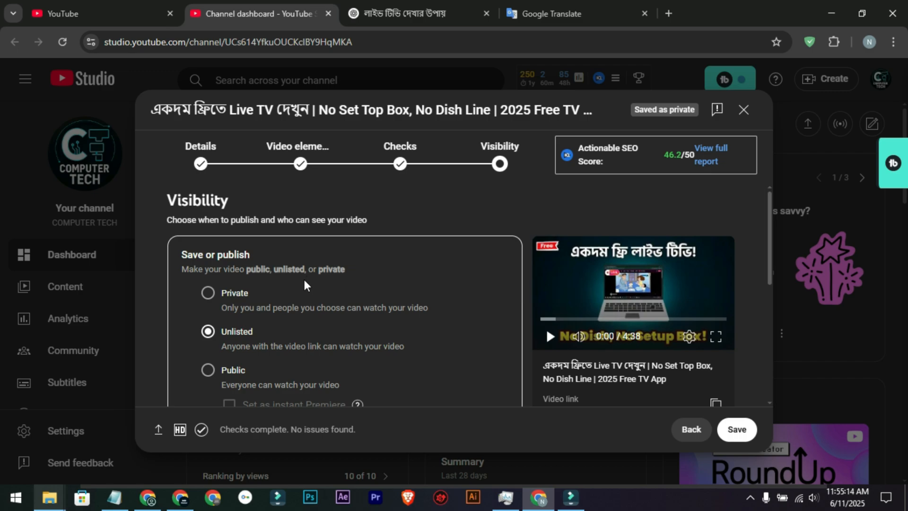
Step: Switch the video's visibility between Public and Unlisted, ending on Unlisted
scroll(290, 290, "down", 1)
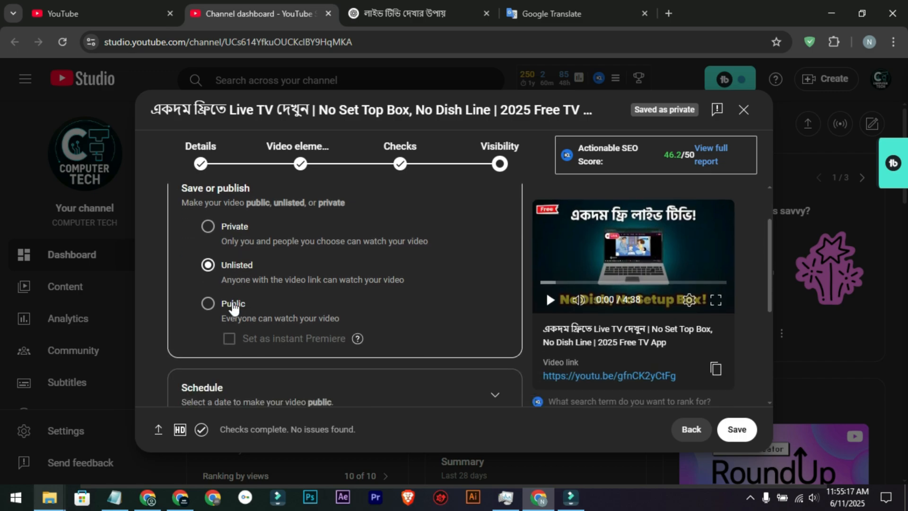
left_click(232, 306)
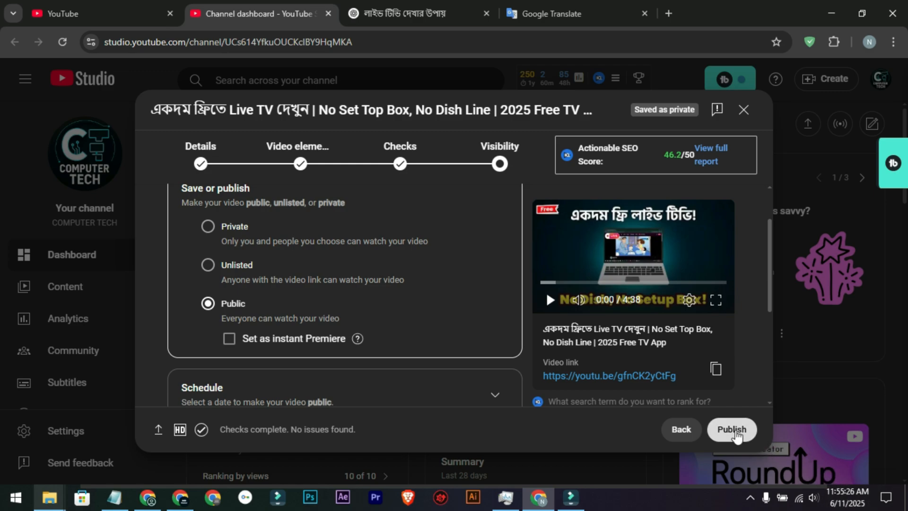
left_click(239, 271)
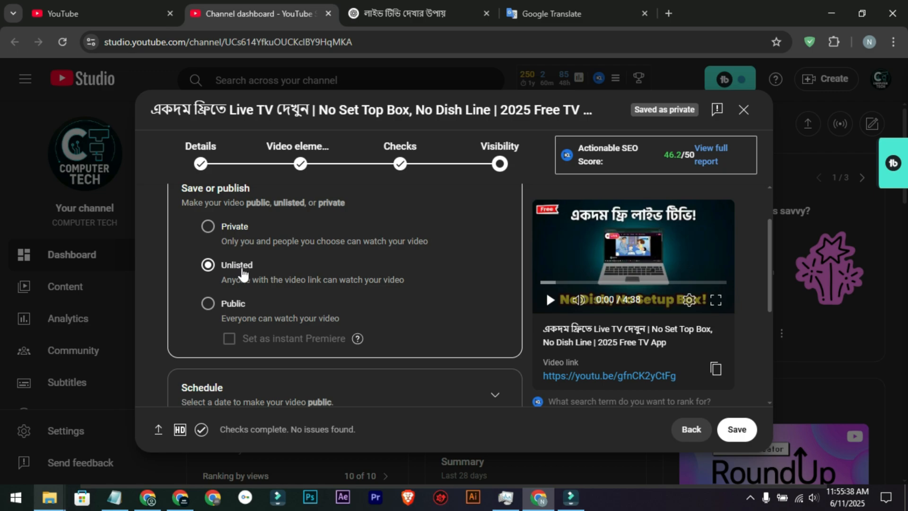
left_click(234, 306)
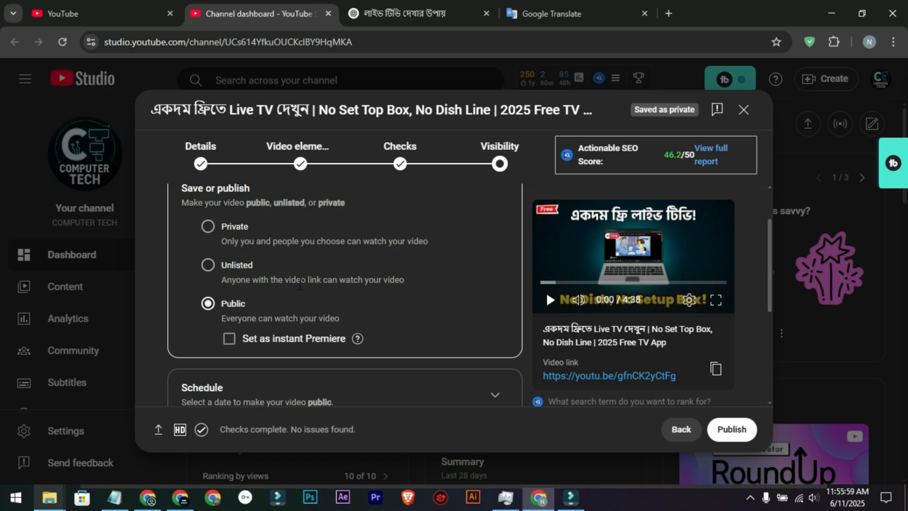
left_click(227, 268)
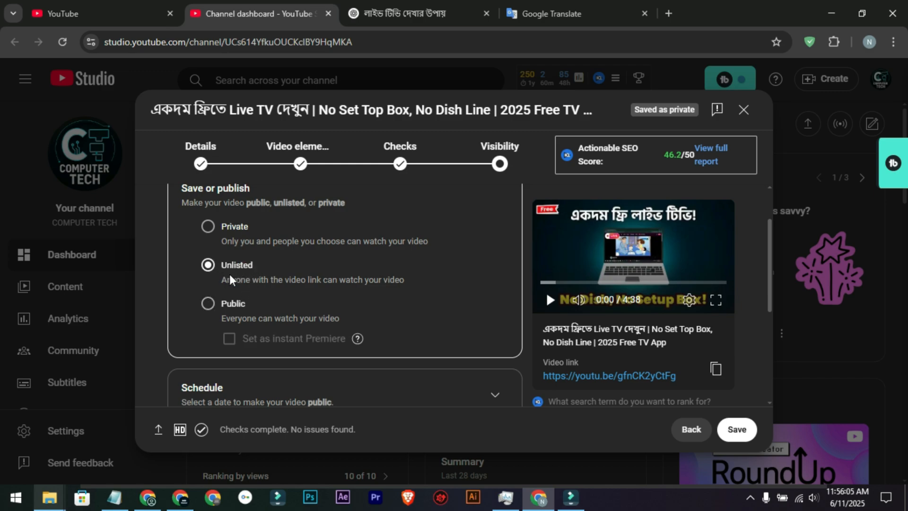
Step: Expand the scheduling options and set the public release date to Jun 11, 2025
scroll(240, 269, "down", 1)
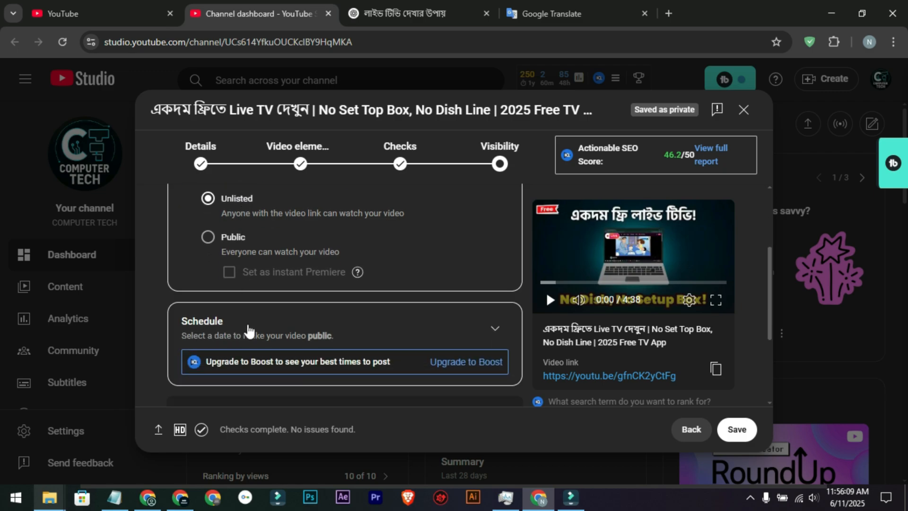
left_click(494, 328)
left_click(496, 329)
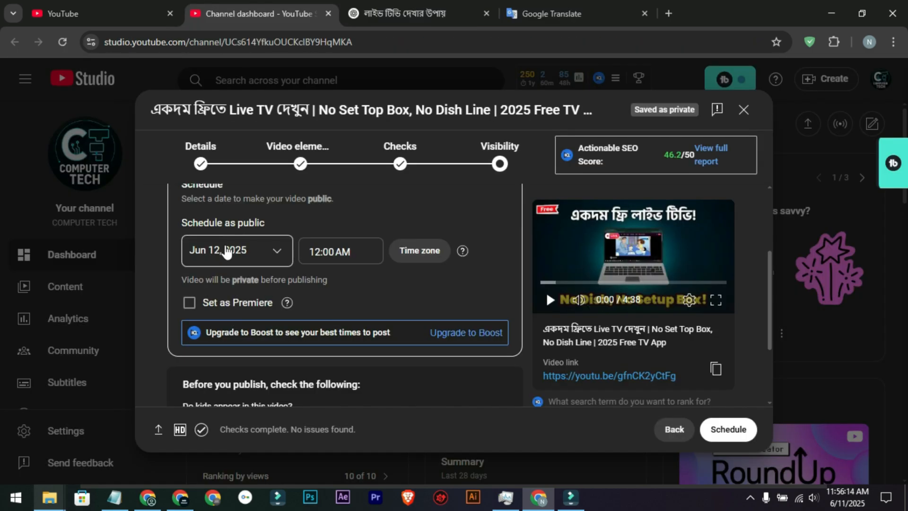
scroll(247, 269, "up", 1)
scroll(233, 307, "down", 1)
scroll(235, 313, "down", 1)
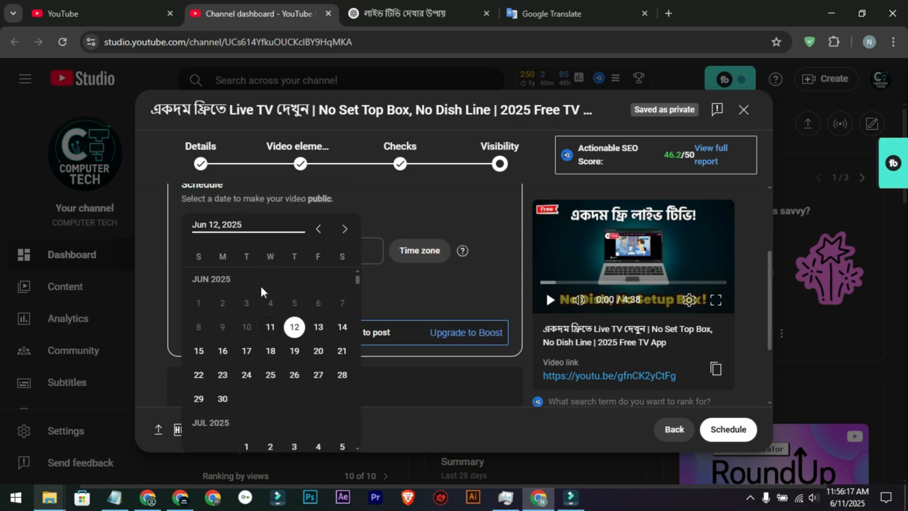
left_click(270, 330)
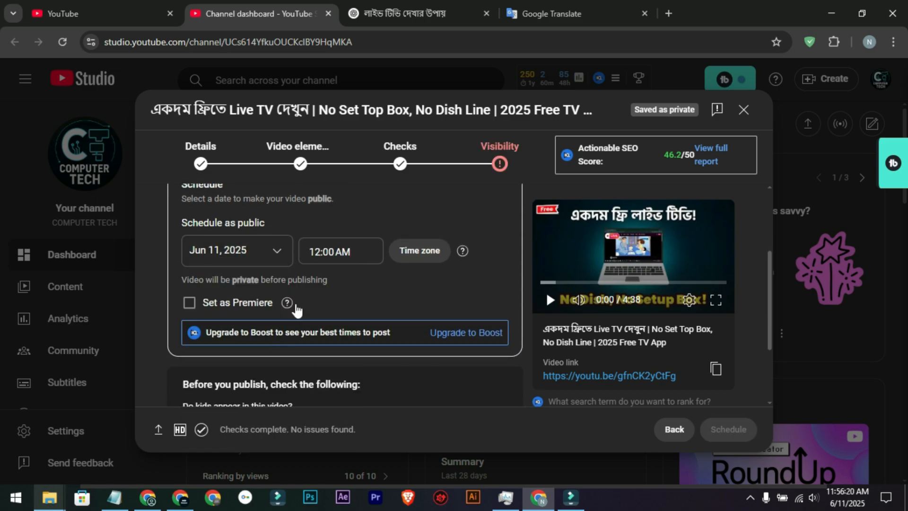
Step: Set the scheduled release time to 7:00 PM and reopen the release date calendar
left_click(202, 251)
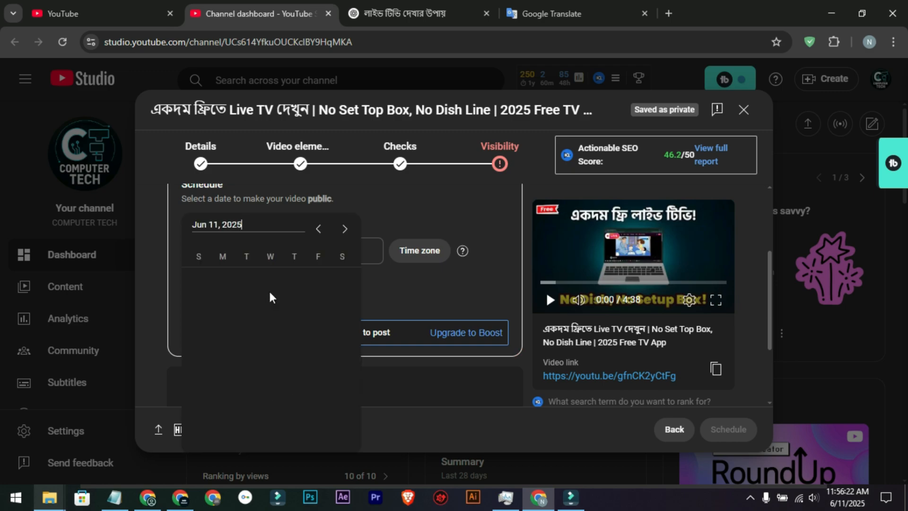
left_click(361, 258)
left_click_drag(360, 258, 310, 253)
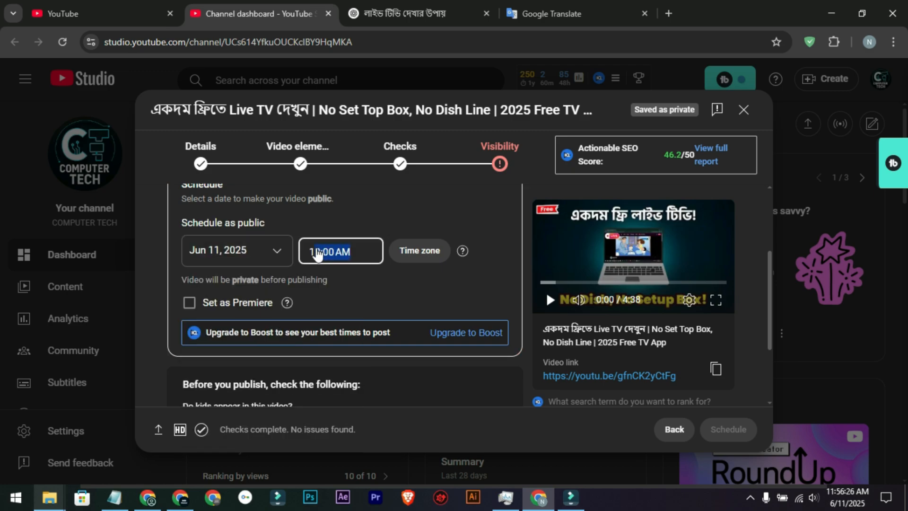
type("7:00pm")
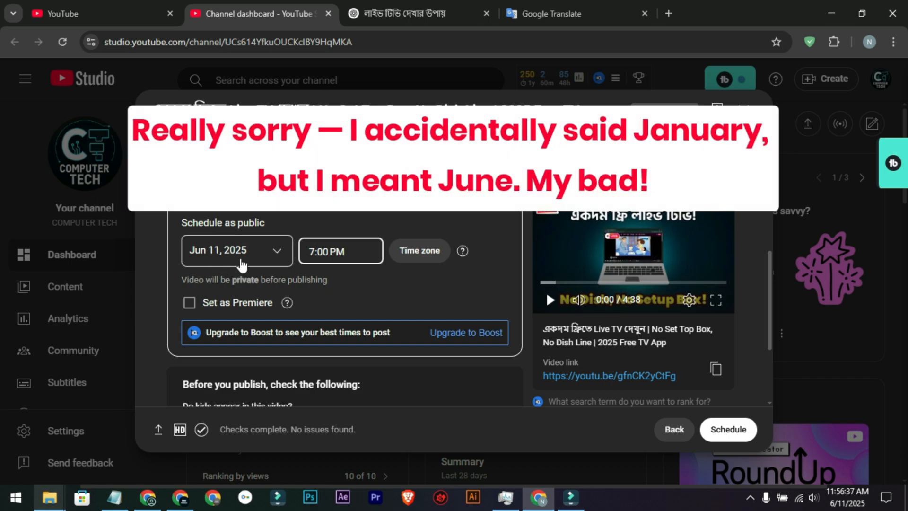
left_click(244, 263)
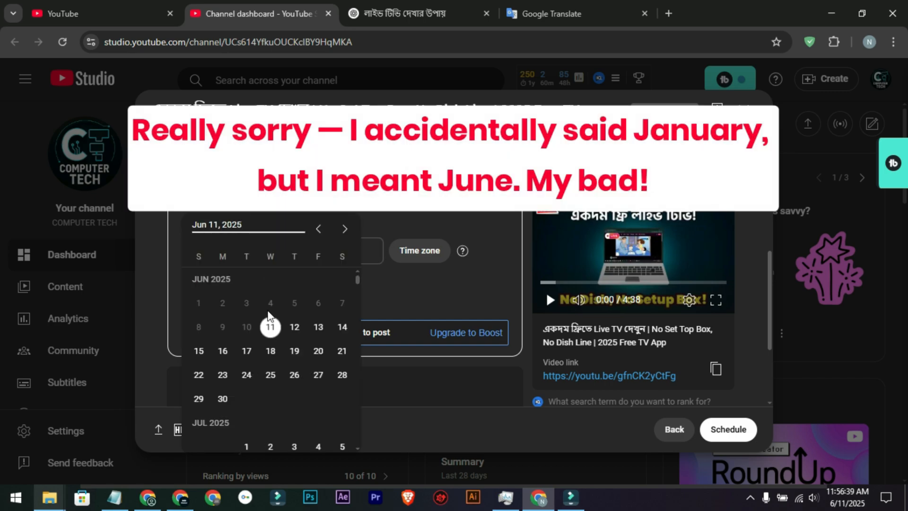
Step: Schedule the video for public release on Jun 11, 2025 at 7:00 PM, dismissing the download manager pop-up and the confirmation dialog
left_click(397, 297)
left_click_drag(345, 252, 305, 253)
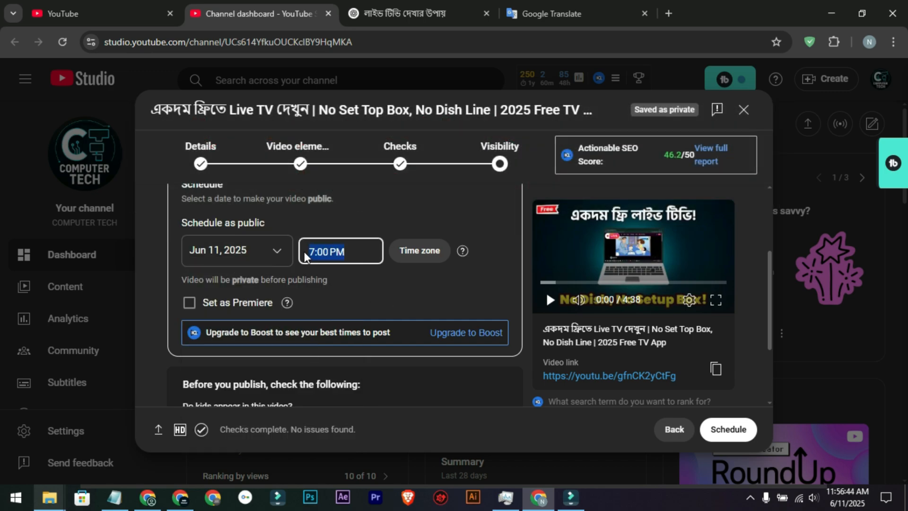
left_click(407, 299)
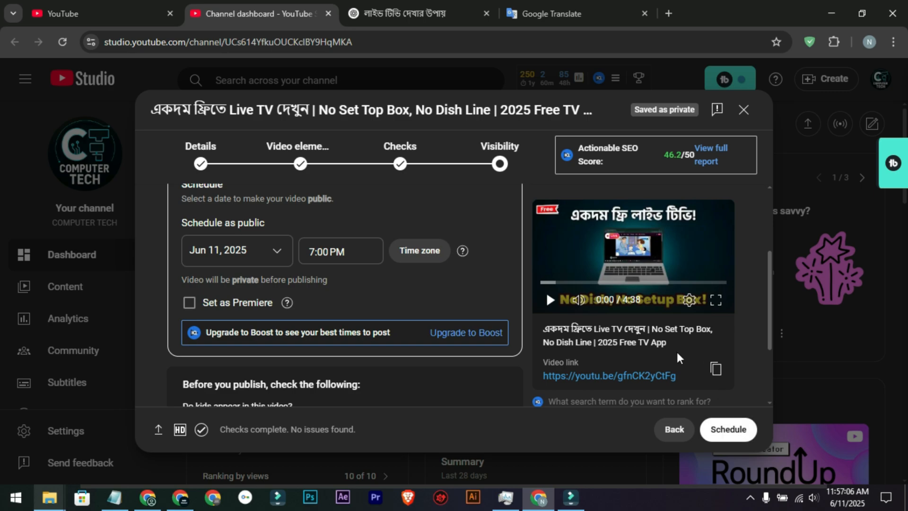
scroll(278, 320, "up", 3)
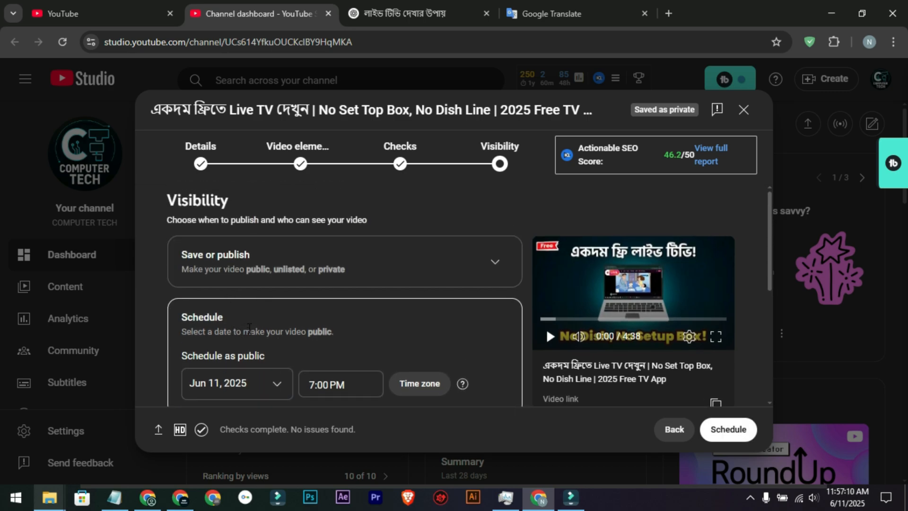
scroll(246, 328, "down", 2)
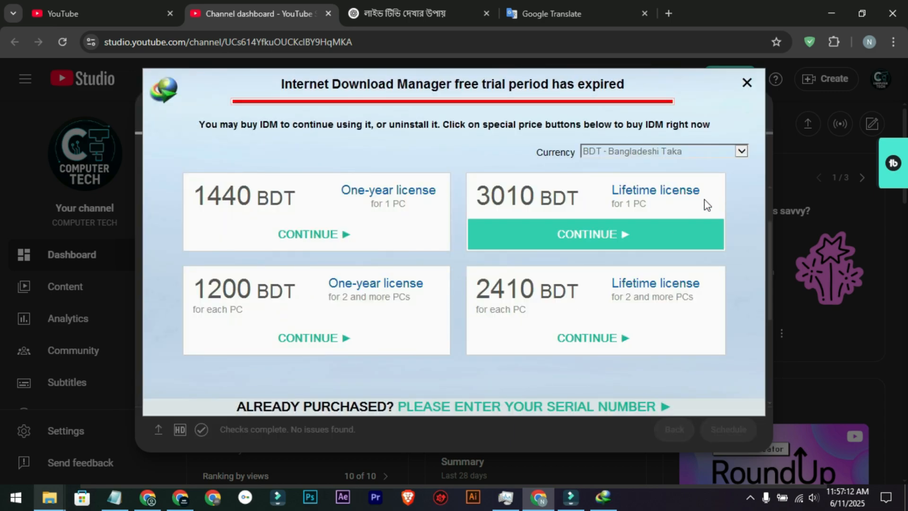
left_click(746, 82)
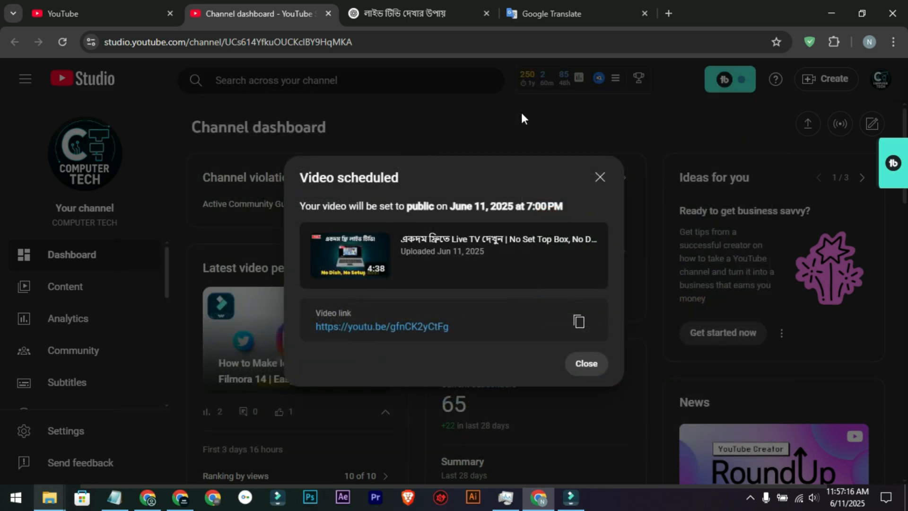
left_click(586, 363)
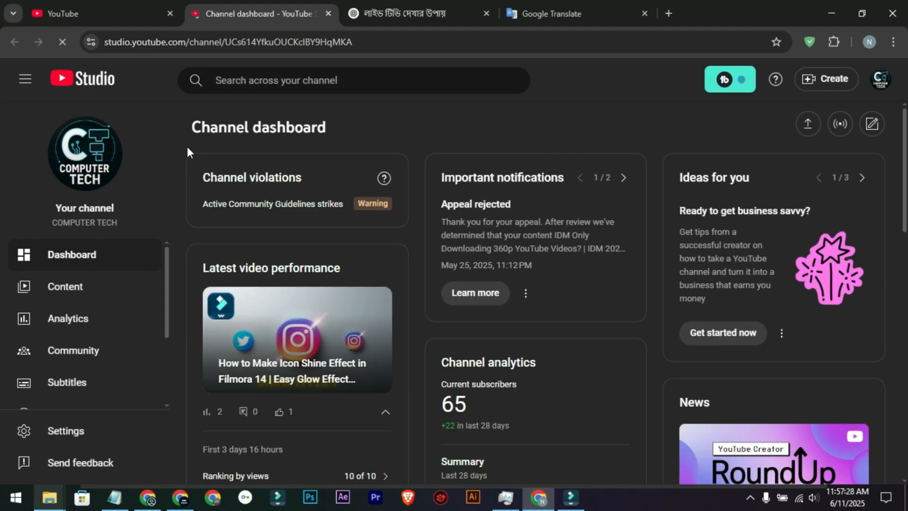
Step: Go to the channel's content list and review the free live TV video's schedule settings, closing them without changes
left_click(71, 296)
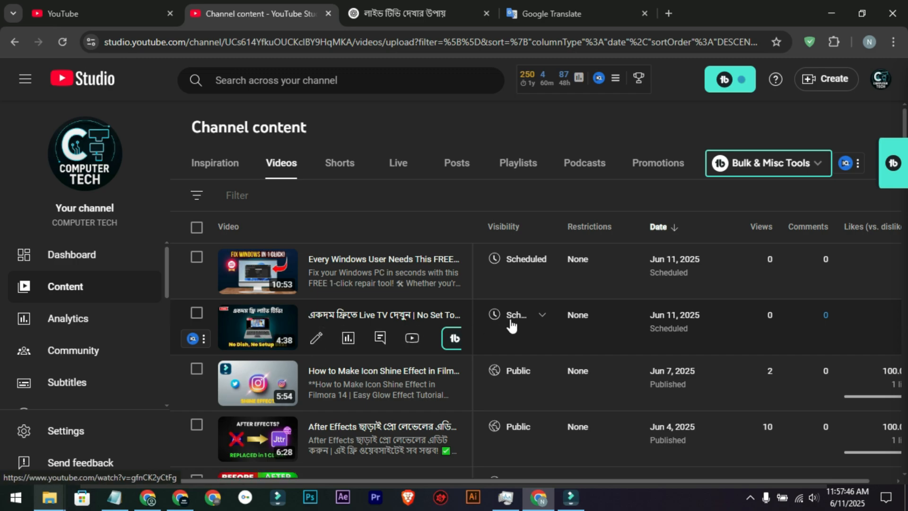
left_click(531, 318)
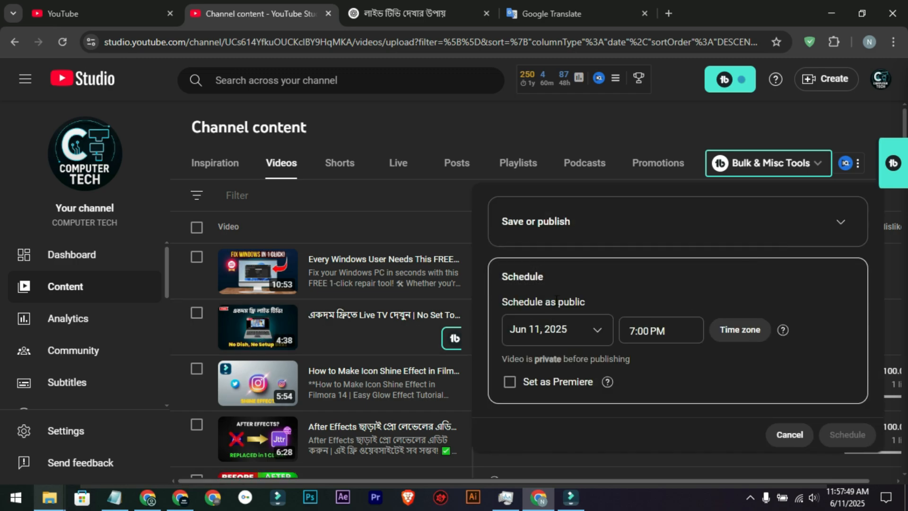
left_click_drag(505, 278, 556, 278)
left_click(556, 278)
left_click(788, 433)
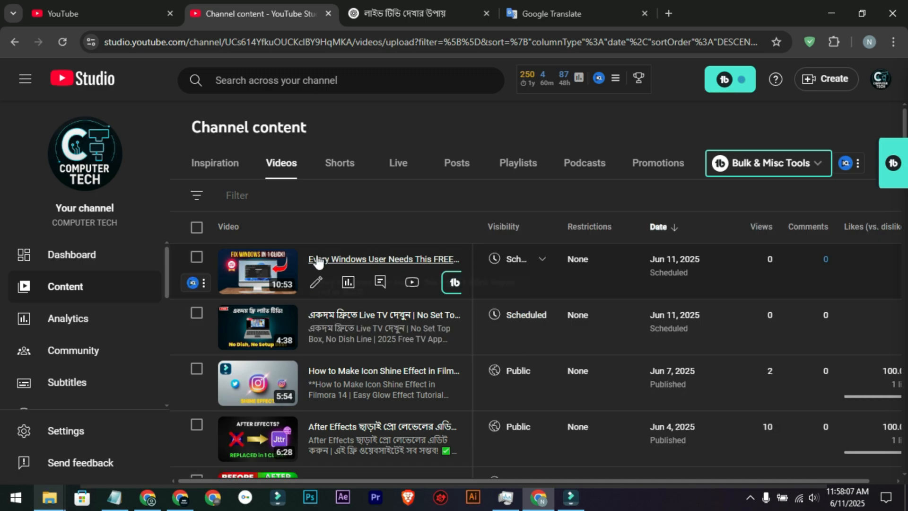
Step: Reschedule the "Every Windows User Needs This FREE…" video to Jun 14, 2025 and close its visibility settings
left_click(538, 262)
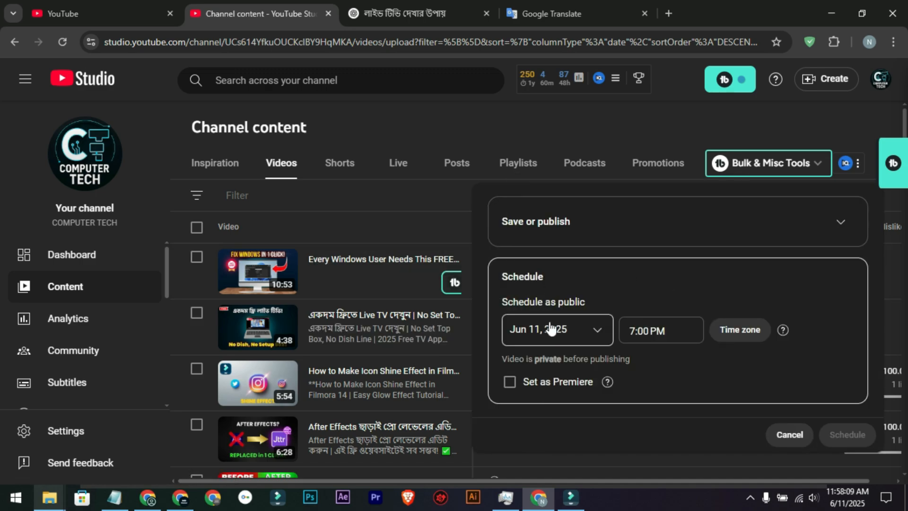
left_click(566, 336)
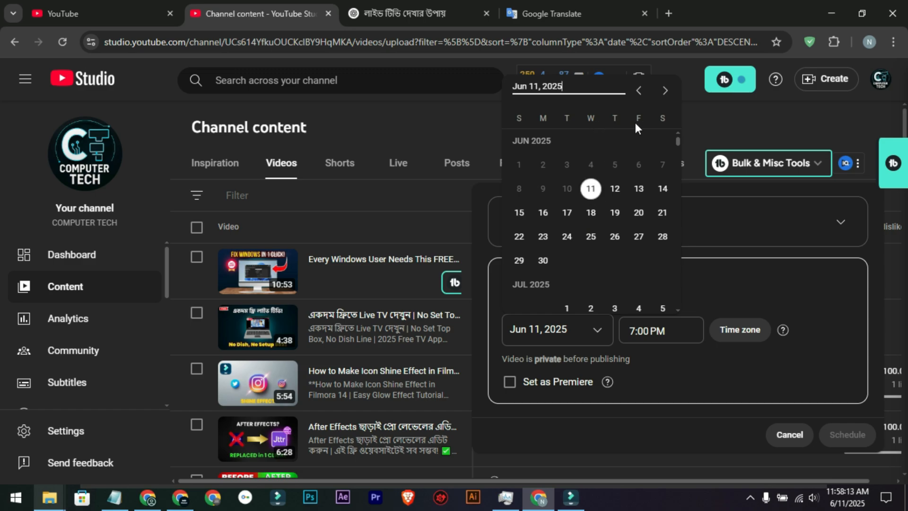
left_click(661, 190)
left_click(847, 434)
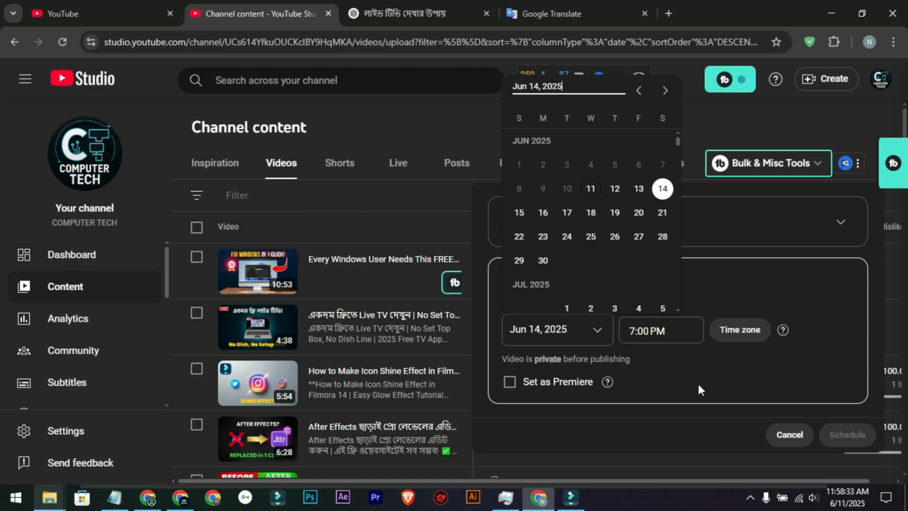
left_click(785, 434)
left_click(785, 434)
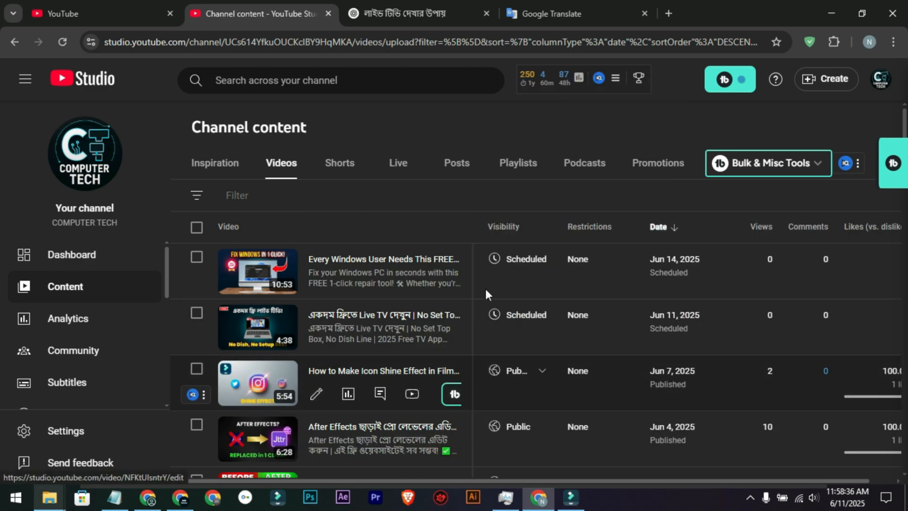